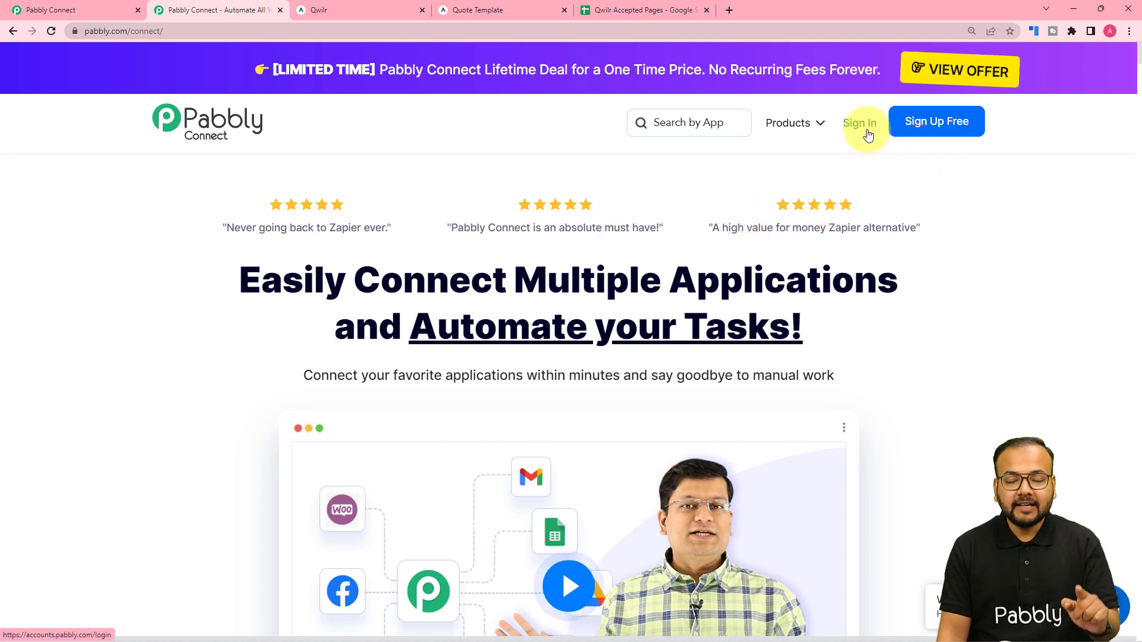
# Create a new workflow named "Qwilr to Google Sheets" from the Pabbly Connect dashboard.
pyautogui.click(109, 6)
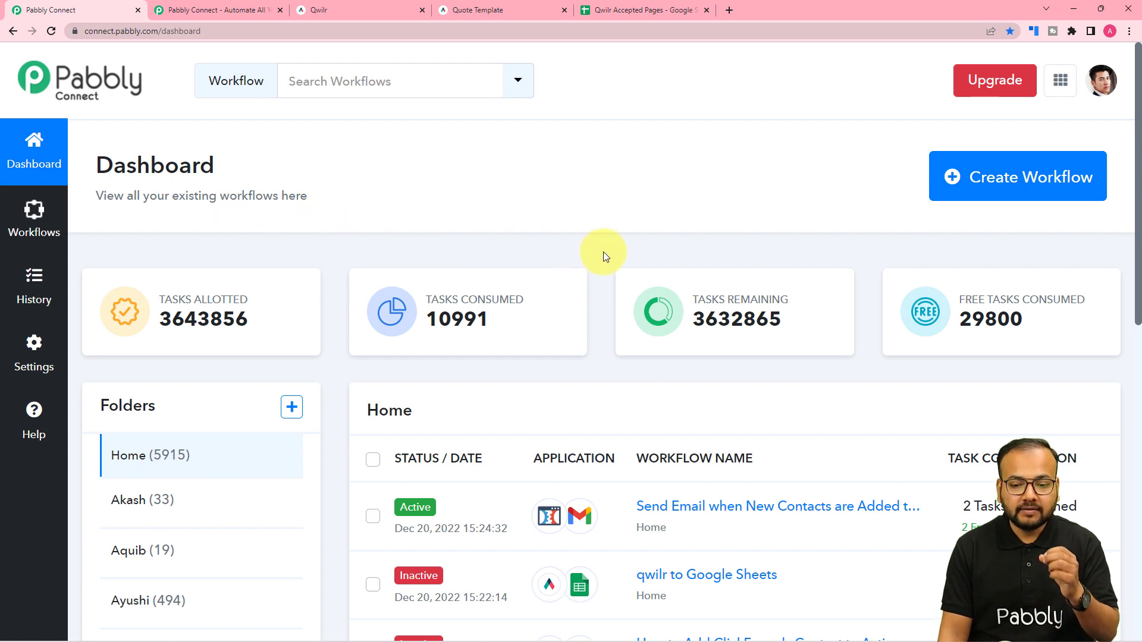
pyautogui.click(961, 185)
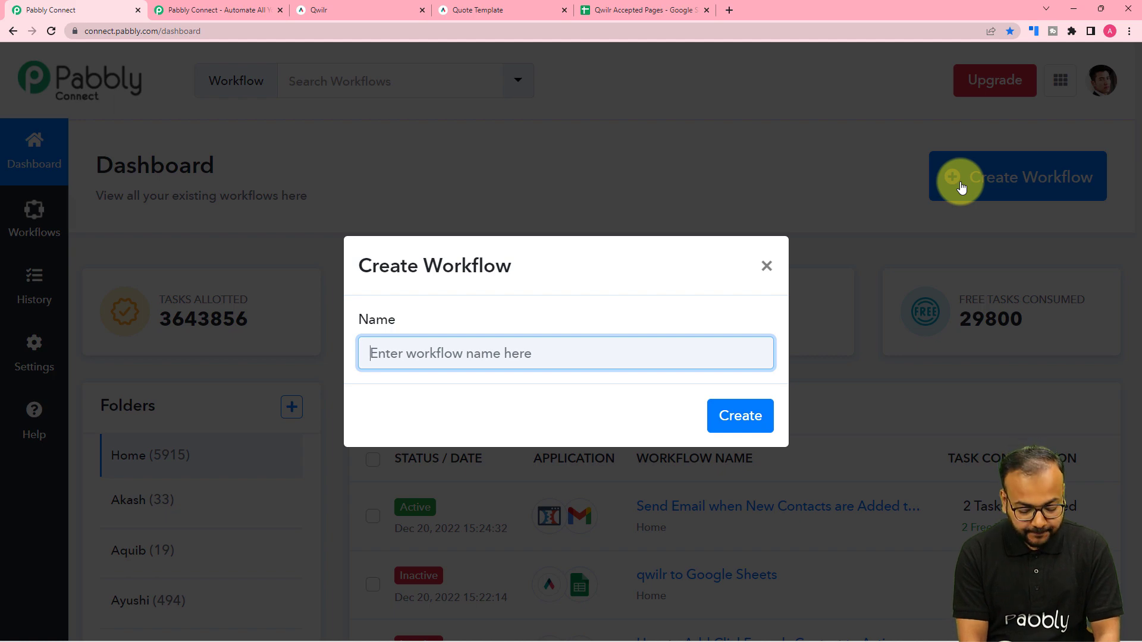
pyautogui.write('Qwilr to Google Sheets')
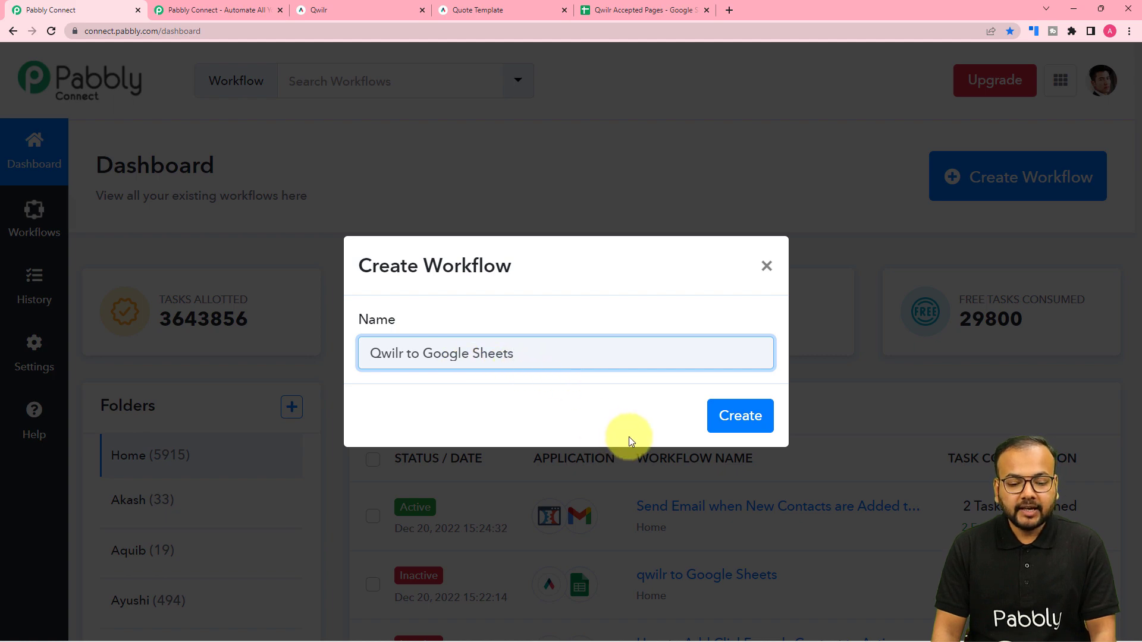
pyautogui.click(737, 427)
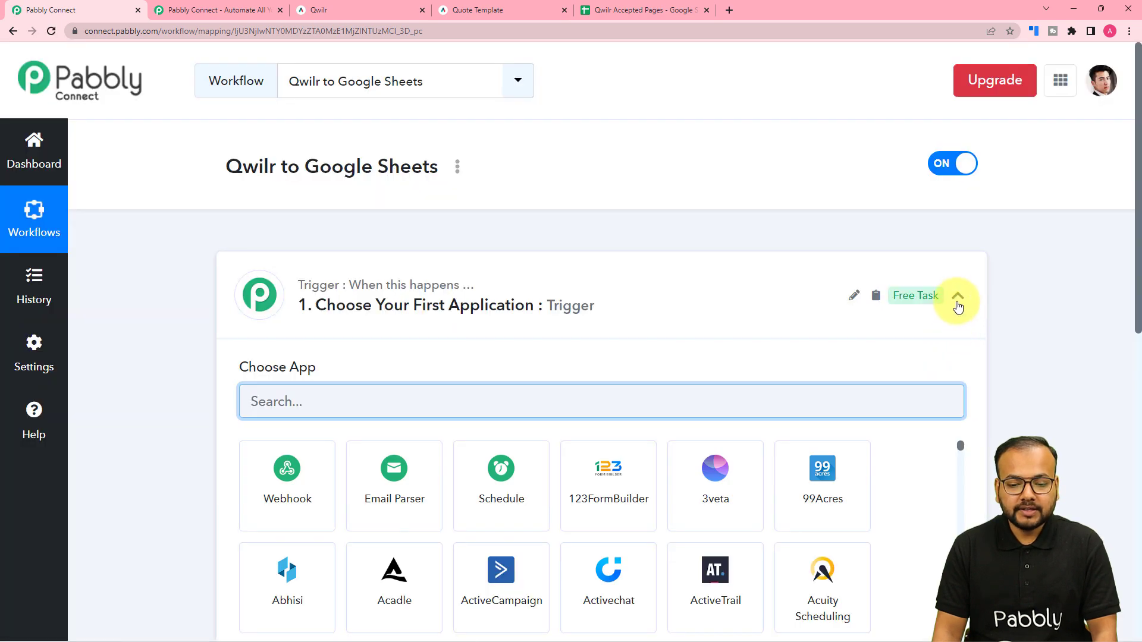
pyautogui.click(957, 300)
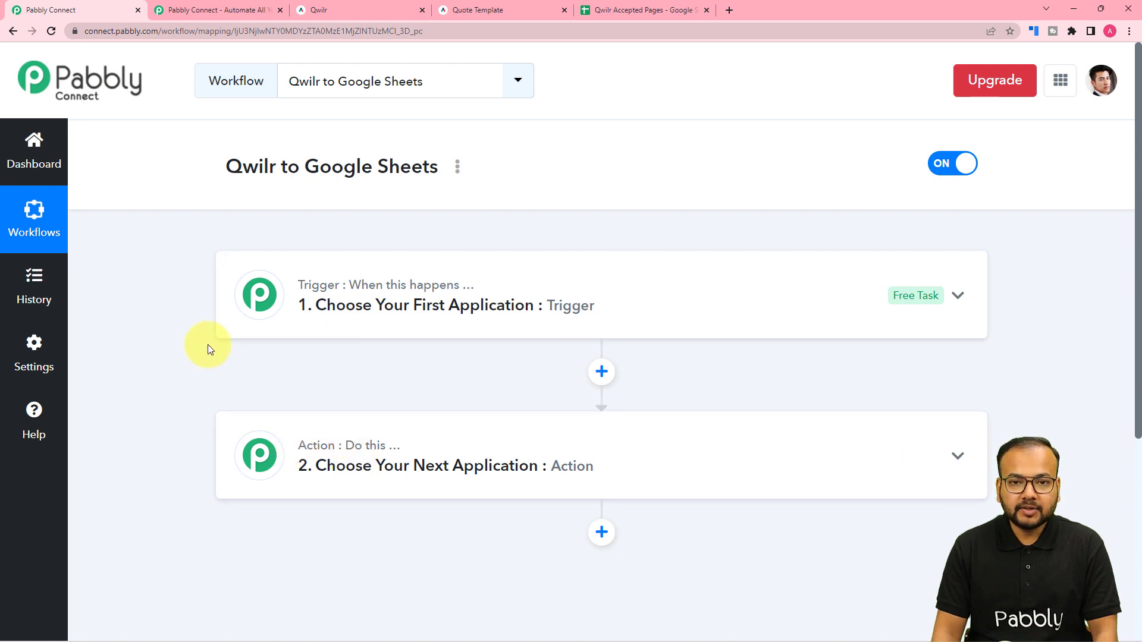
pyautogui.click(314, 322)
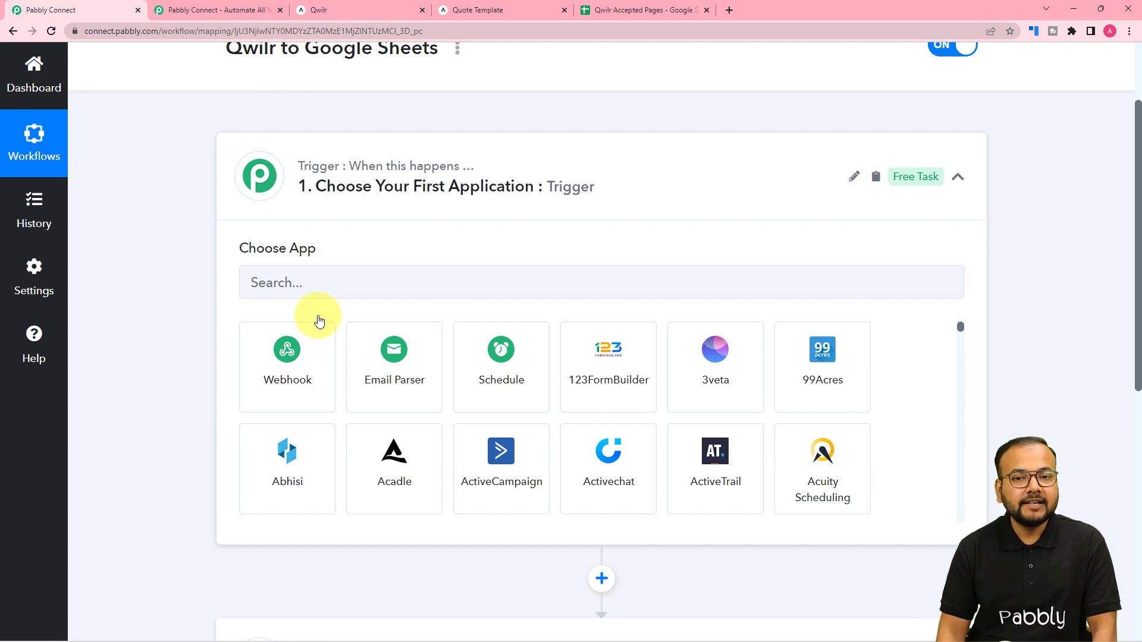
pyautogui.scroll(-5, 320, 321)
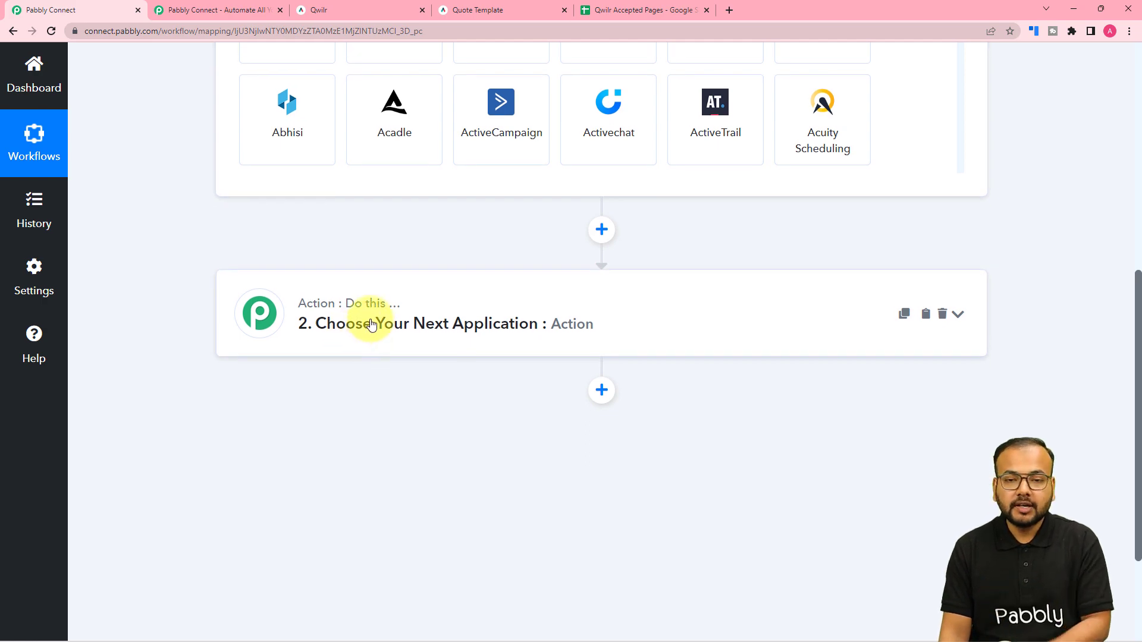
pyautogui.scroll(5, 369, 325)
pyautogui.scroll(3, 370, 325)
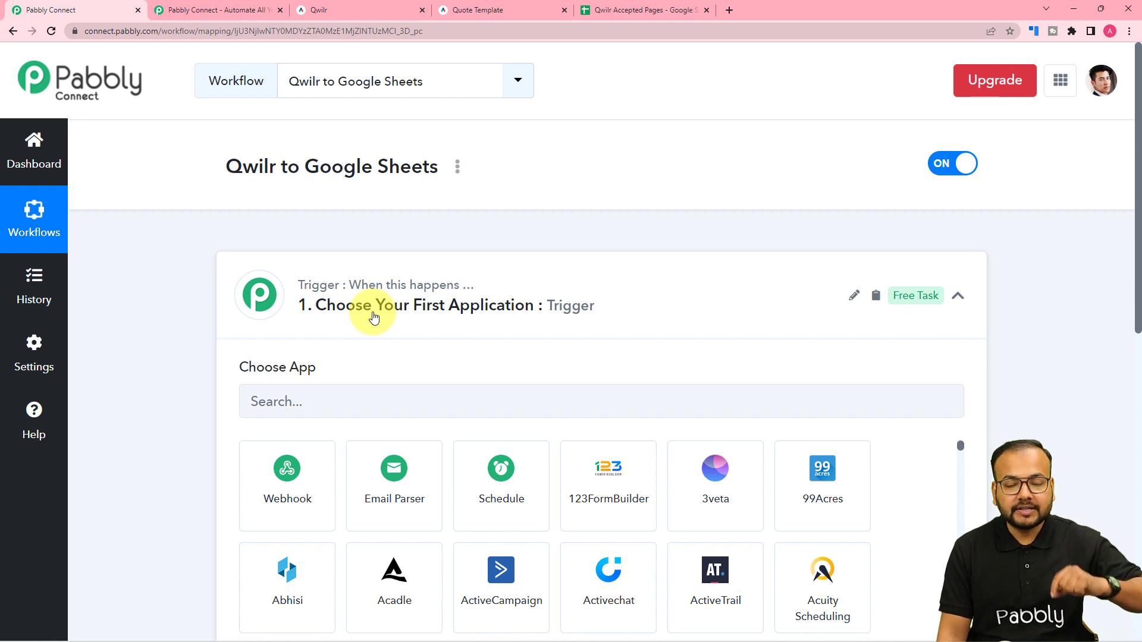
# Set Qwilr as the trigger app with the Project Accepted event and start adding a new connection.
pyautogui.scroll(-1, 376, 317)
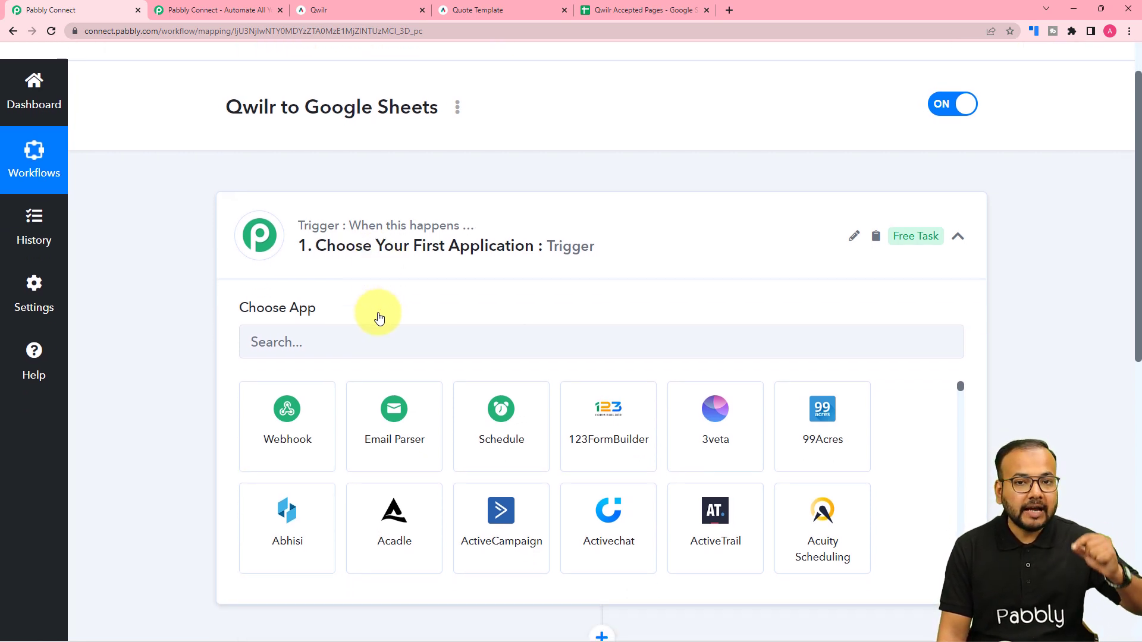
pyautogui.scroll(-1, 379, 318)
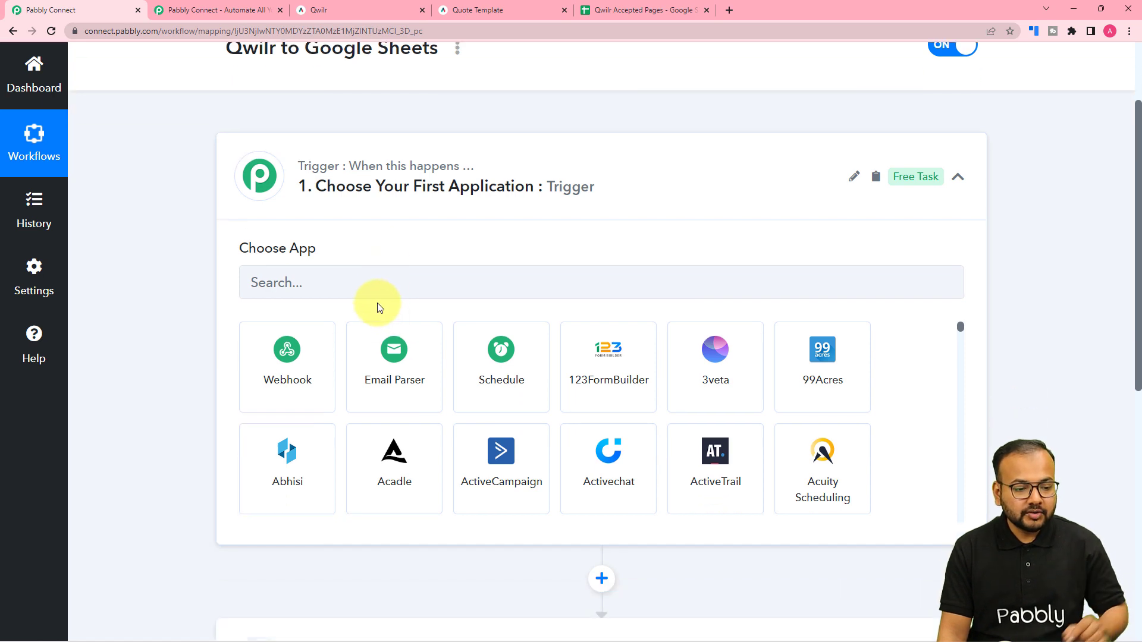
pyautogui.click(378, 289)
pyautogui.write('qwi')
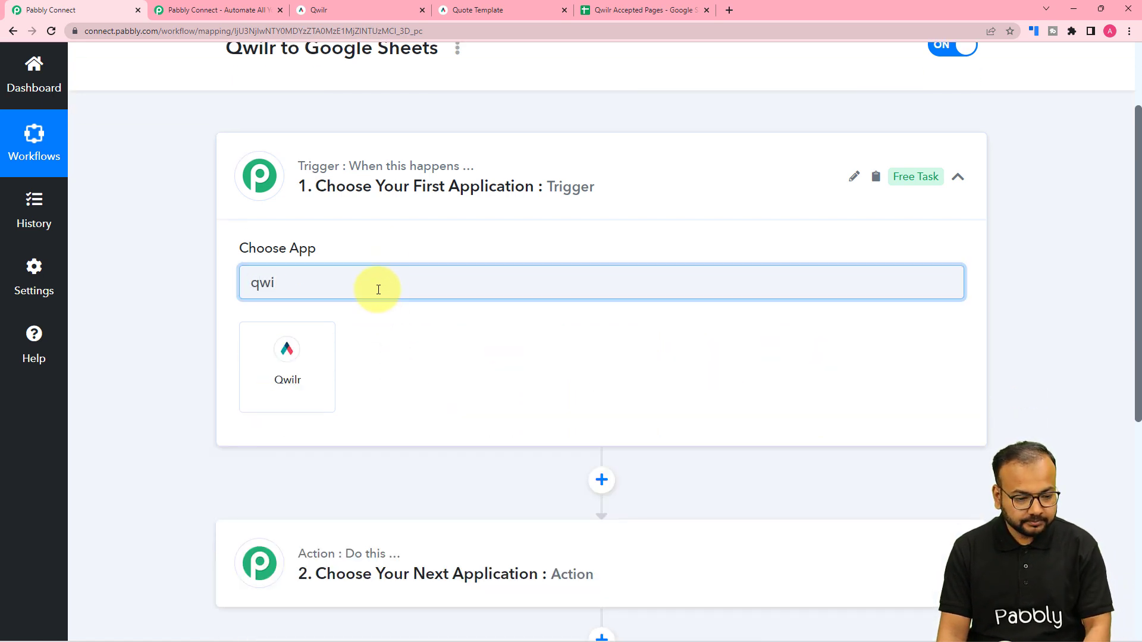
pyautogui.click(309, 364)
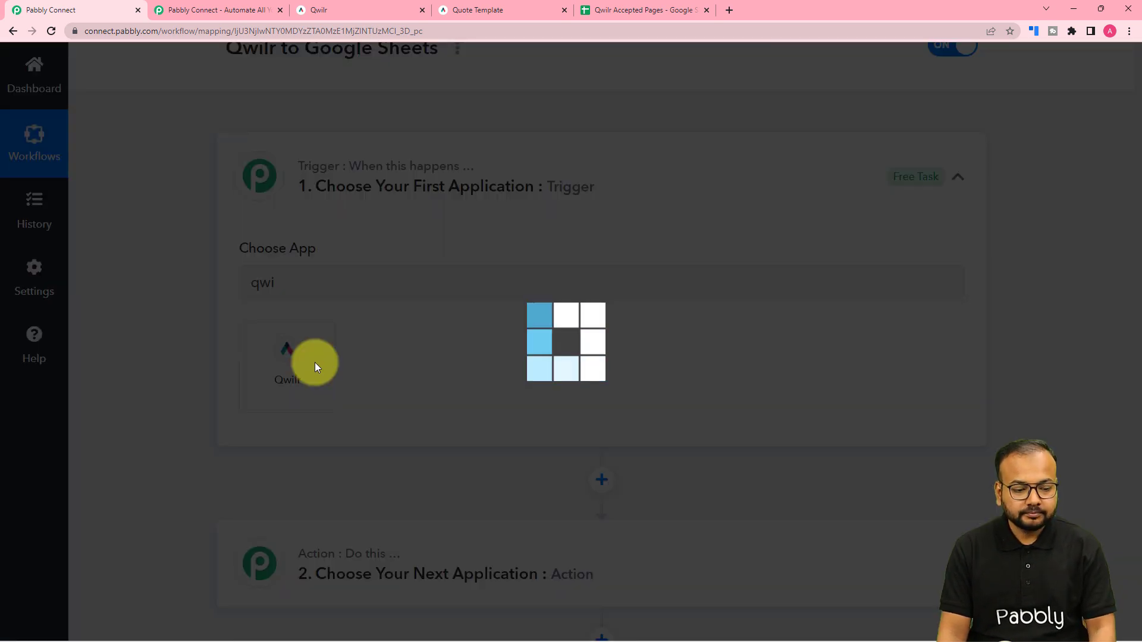
pyautogui.scroll(-2, 234, 334)
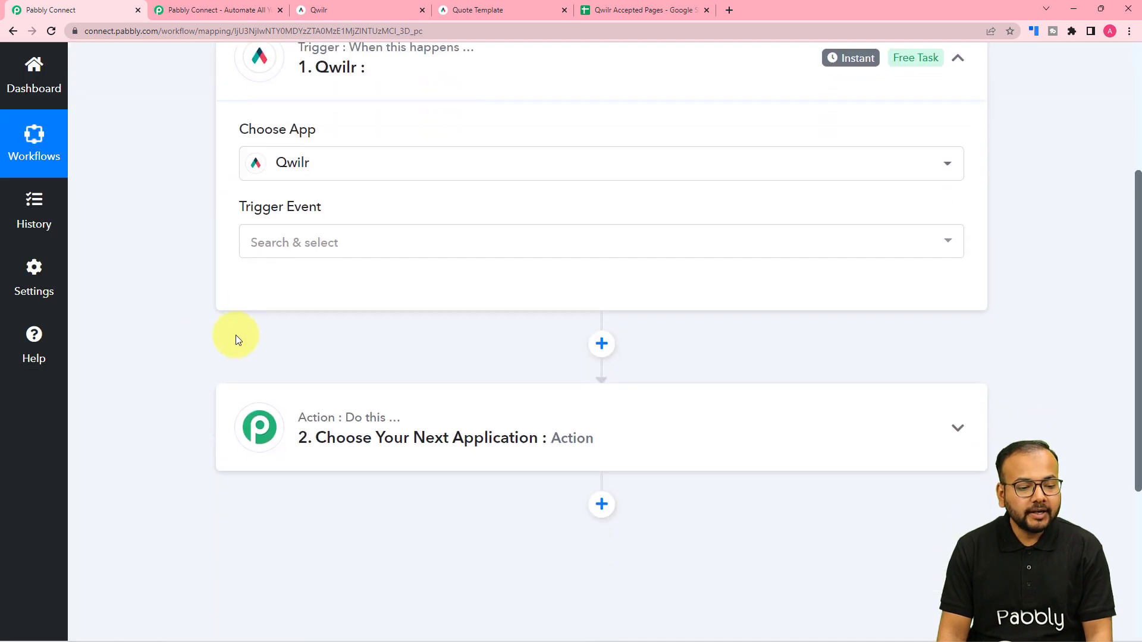
pyautogui.click(284, 255)
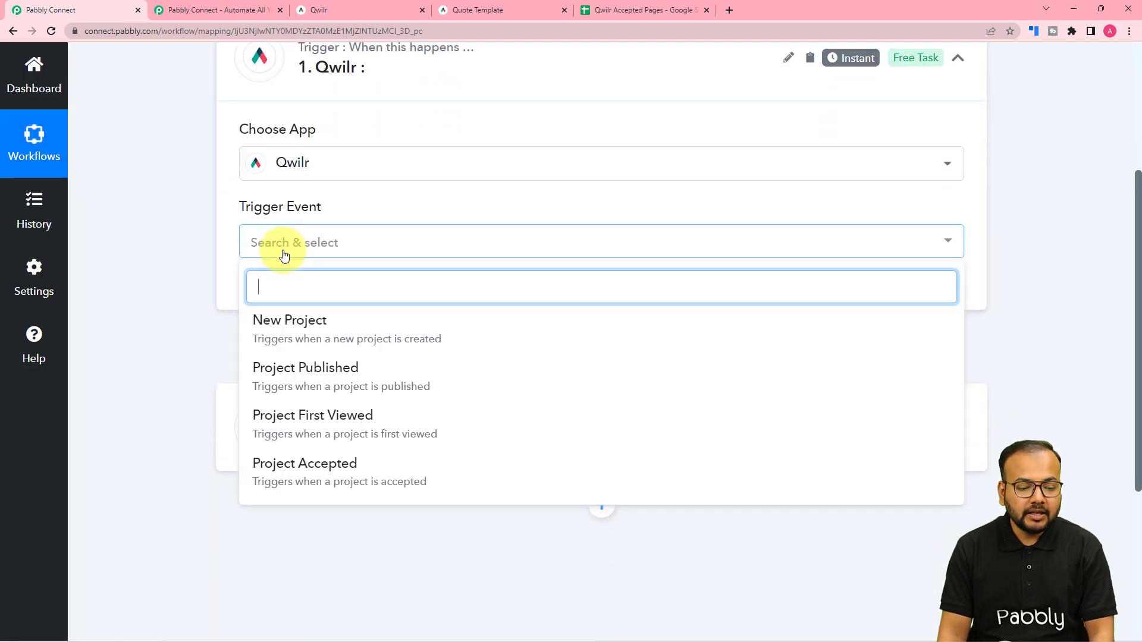
pyautogui.click(295, 477)
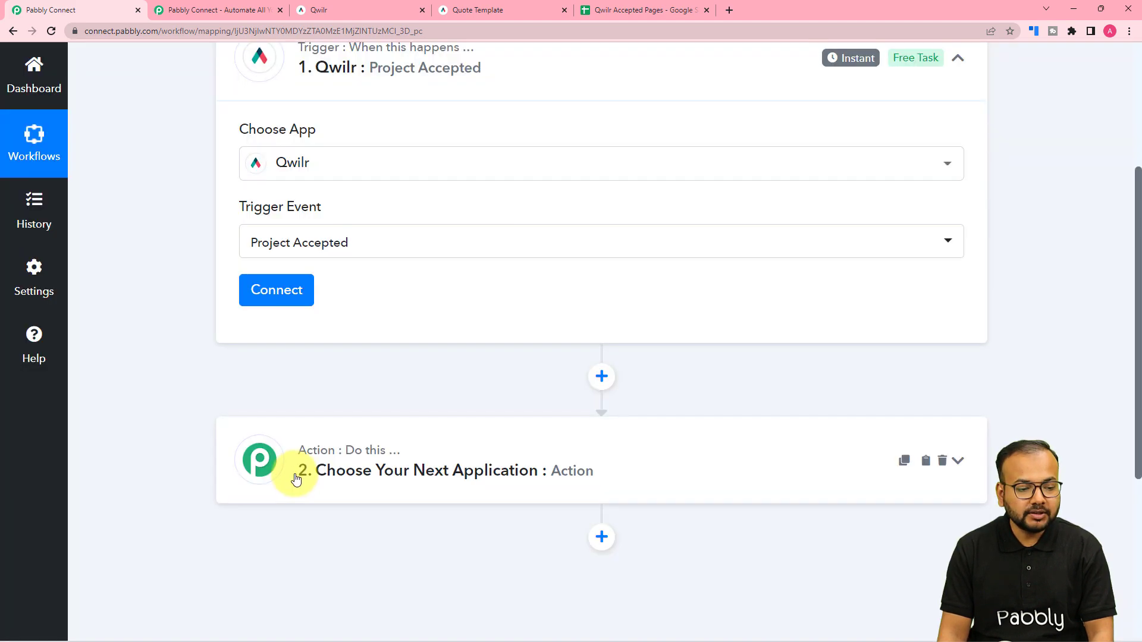
pyautogui.click(280, 292)
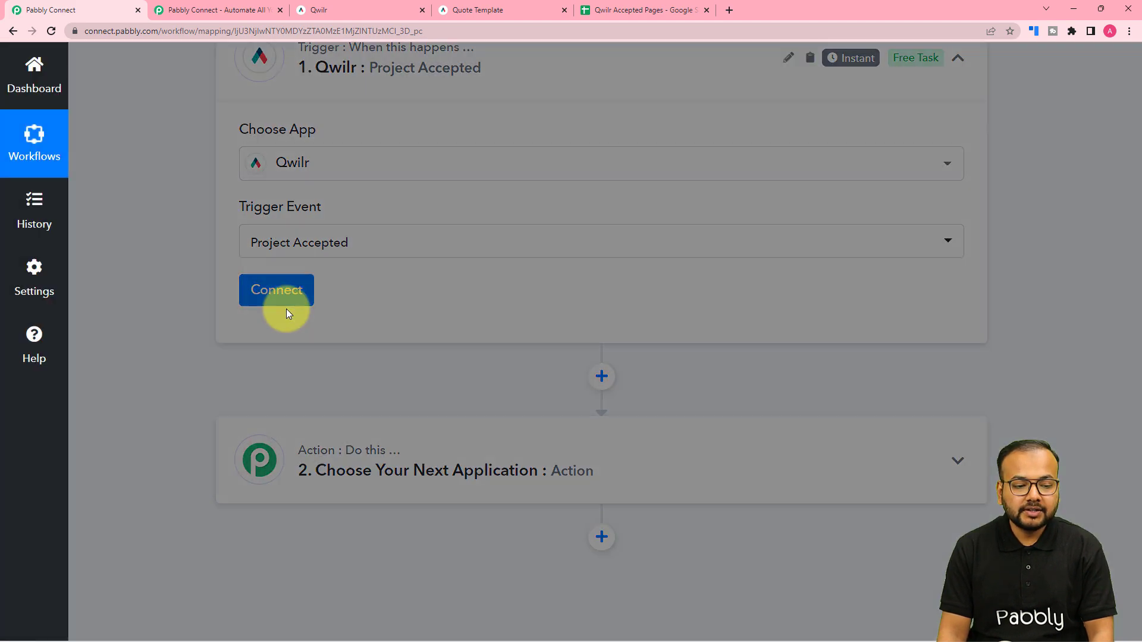
pyautogui.click(537, 229)
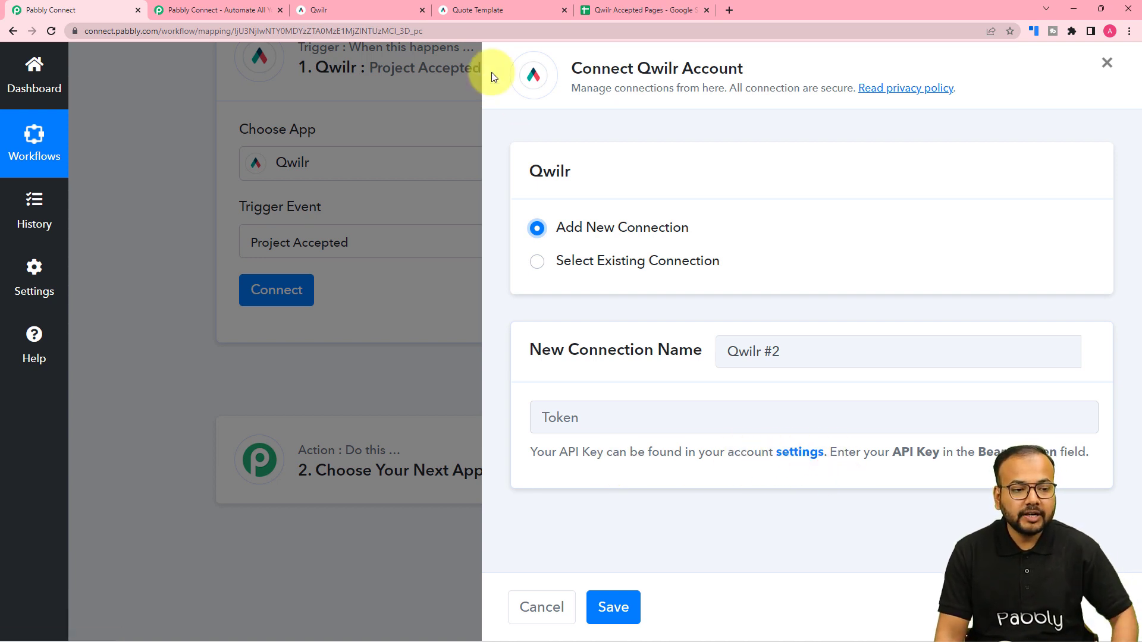
# Switch to Qwilr and copy the API key from the Qwilr API section of the account settings.
pyautogui.click(387, 9)
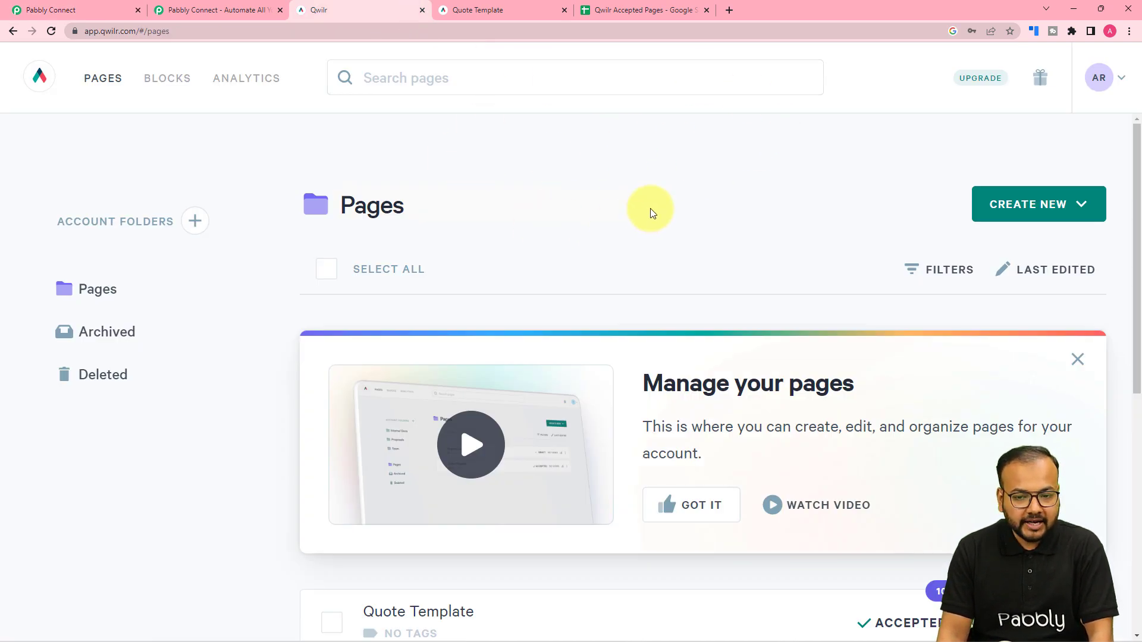
pyautogui.click(1104, 94)
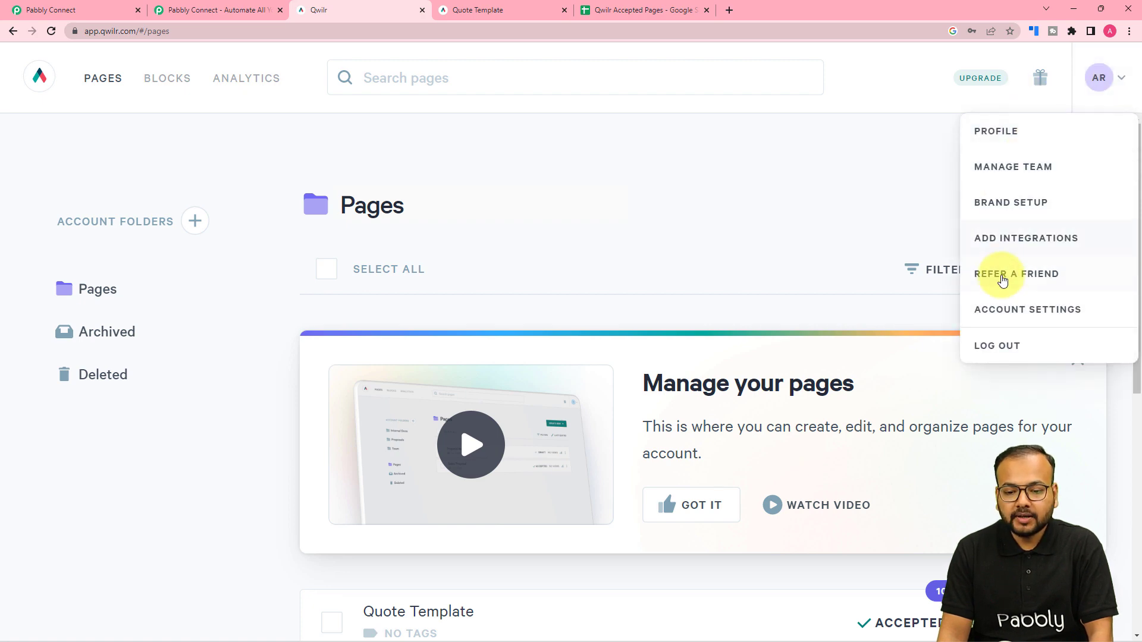
pyautogui.click(997, 310)
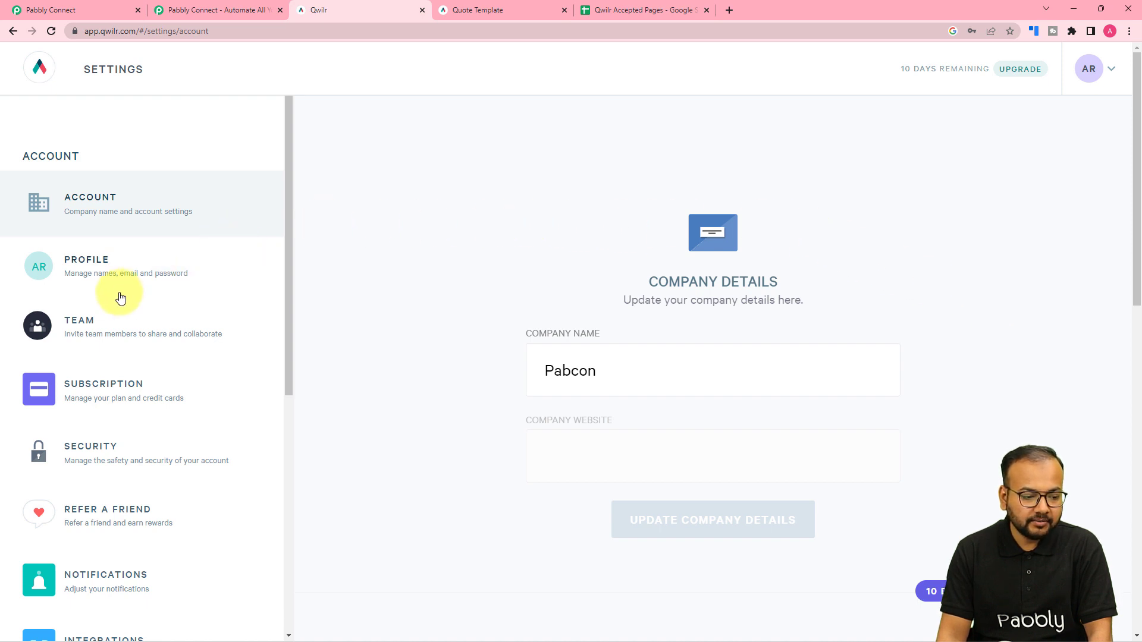
pyautogui.scroll(-6, 121, 297)
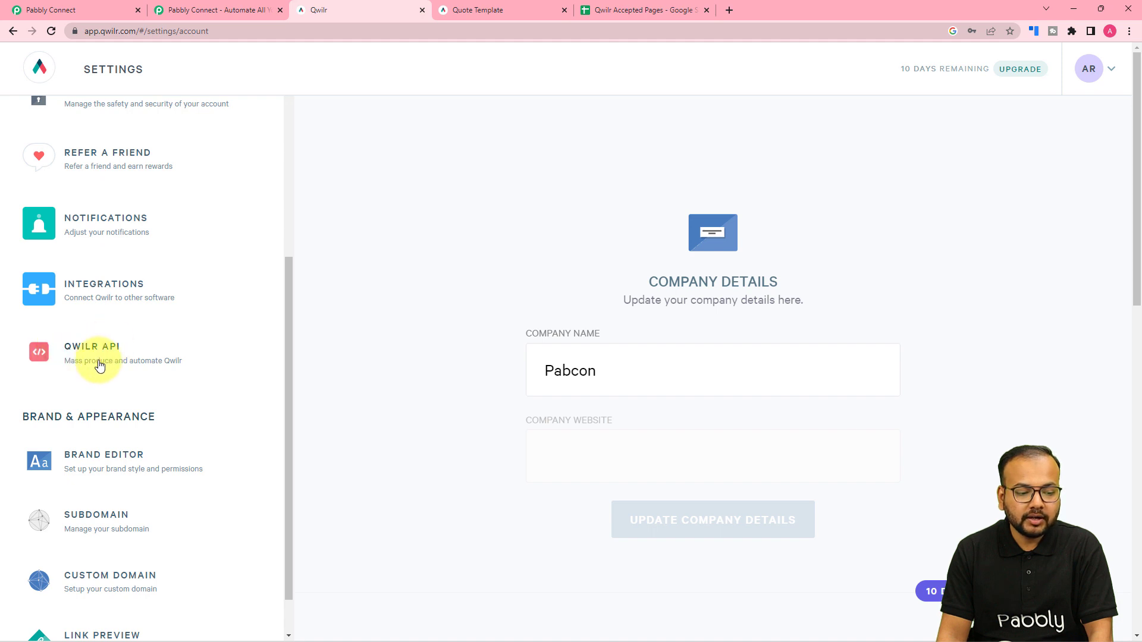
pyautogui.click(101, 365)
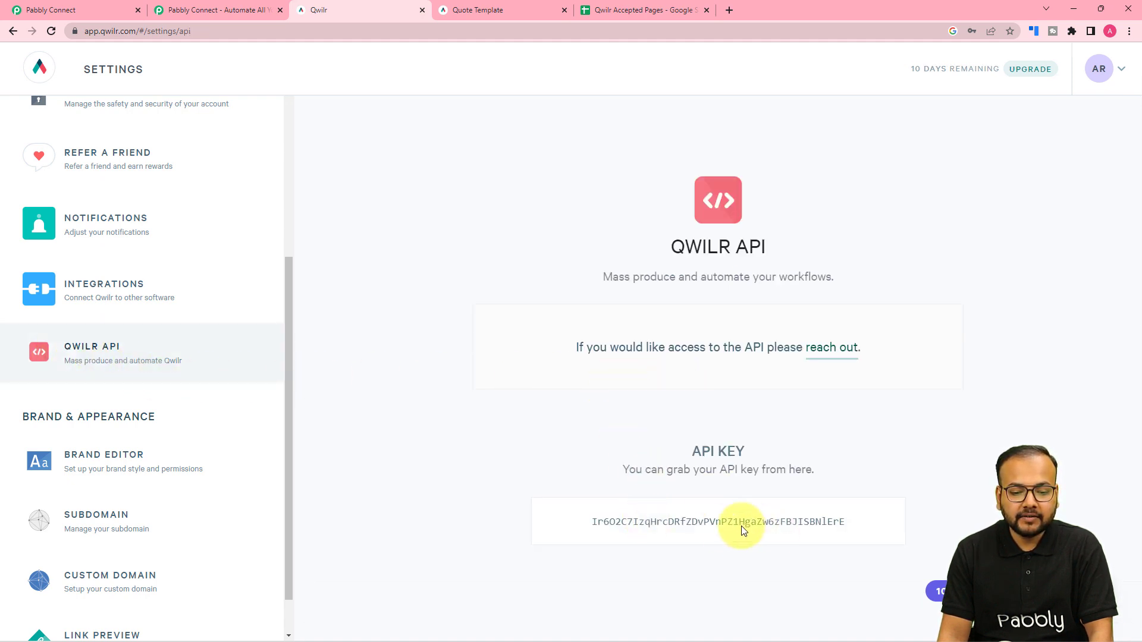
pyautogui.doubleClick(837, 523)
pyautogui.hotkey('ctrl', 'c')
pyautogui.rightClick(836, 521)
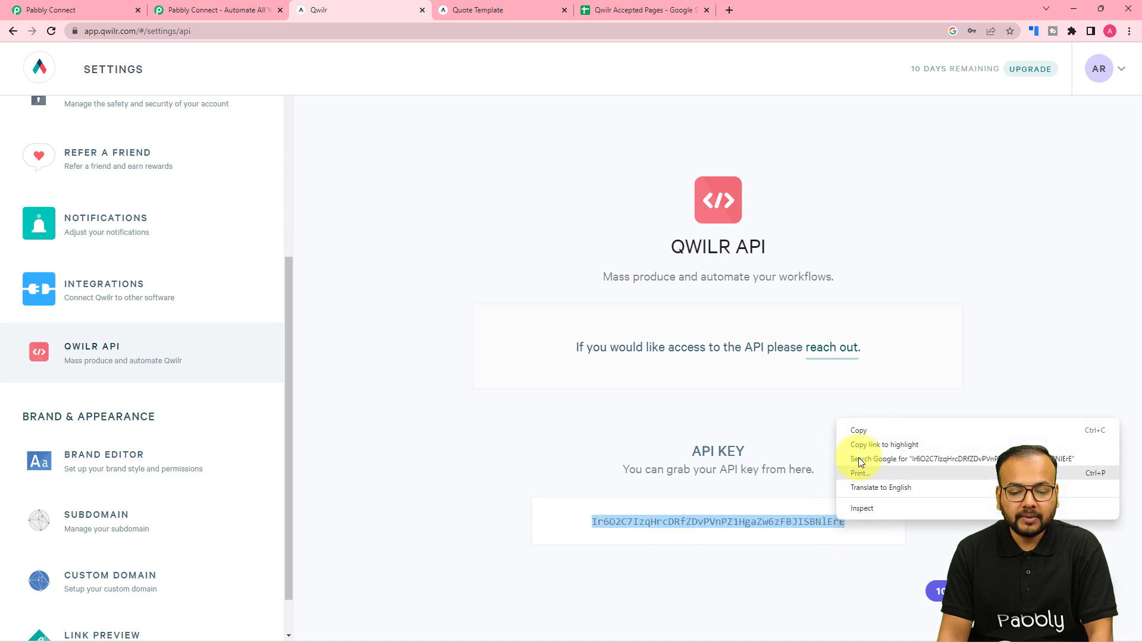
pyautogui.click(856, 361)
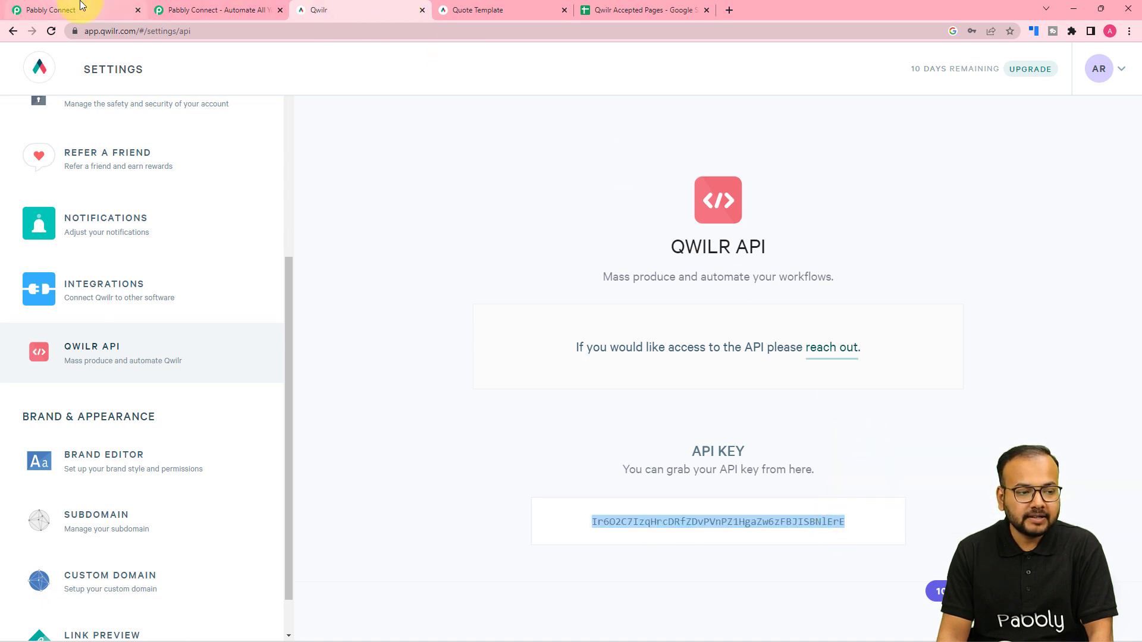
# Back in Pabbly Connect, save the new Qwilr connection with the API key as its token and start the trigger's test request.
pyautogui.click(51, 10)
pyautogui.rightClick(581, 421)
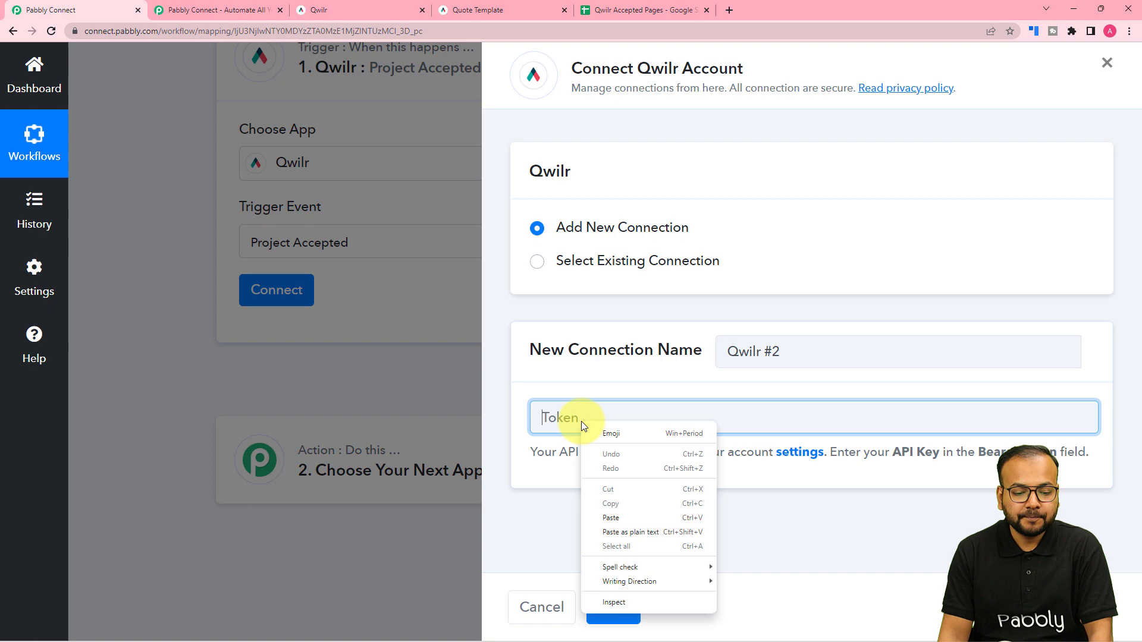
pyautogui.click(613, 515)
pyautogui.click(613, 606)
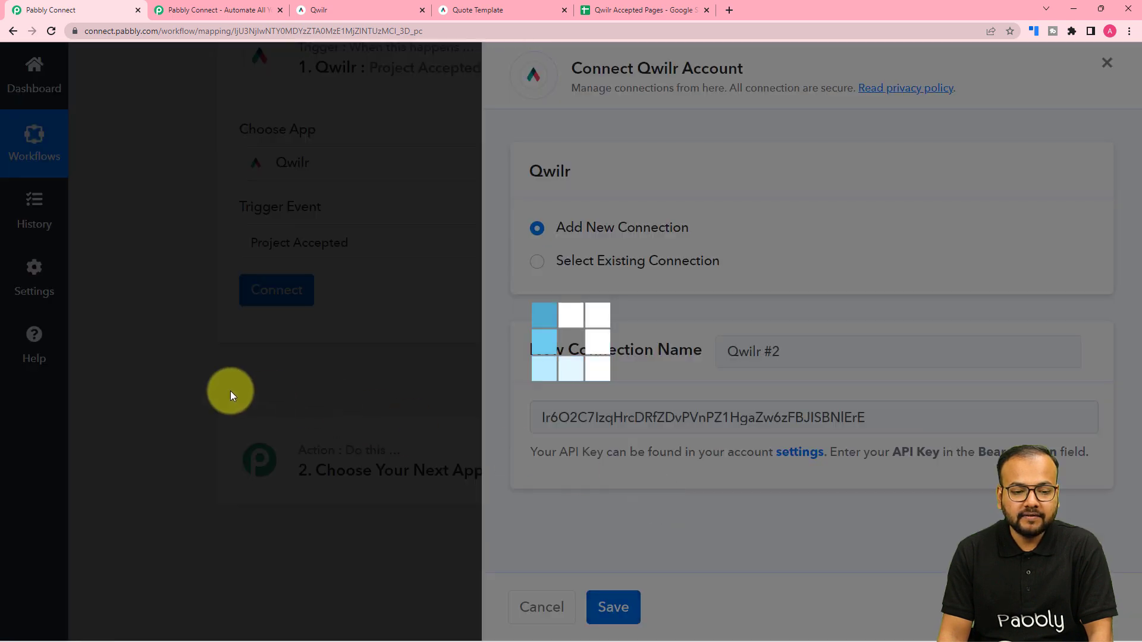
pyautogui.scroll(-1, 176, 395)
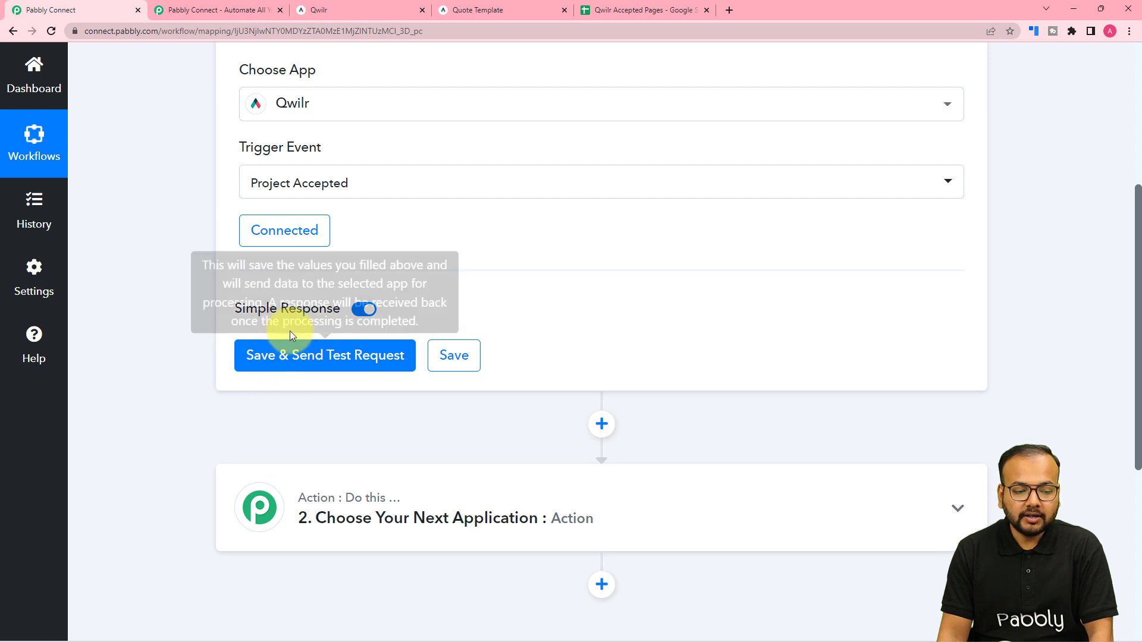
pyautogui.click(280, 360)
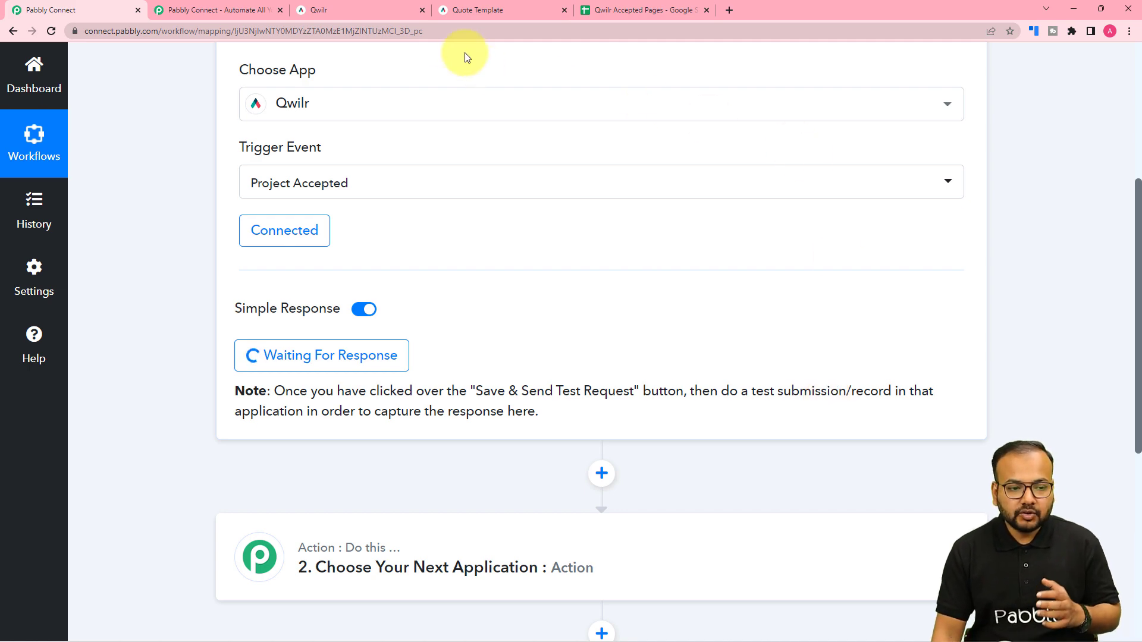
# Return to Qwilr's pages list and make a clone of the accepted Quote Template page.
pyautogui.click(383, 9)
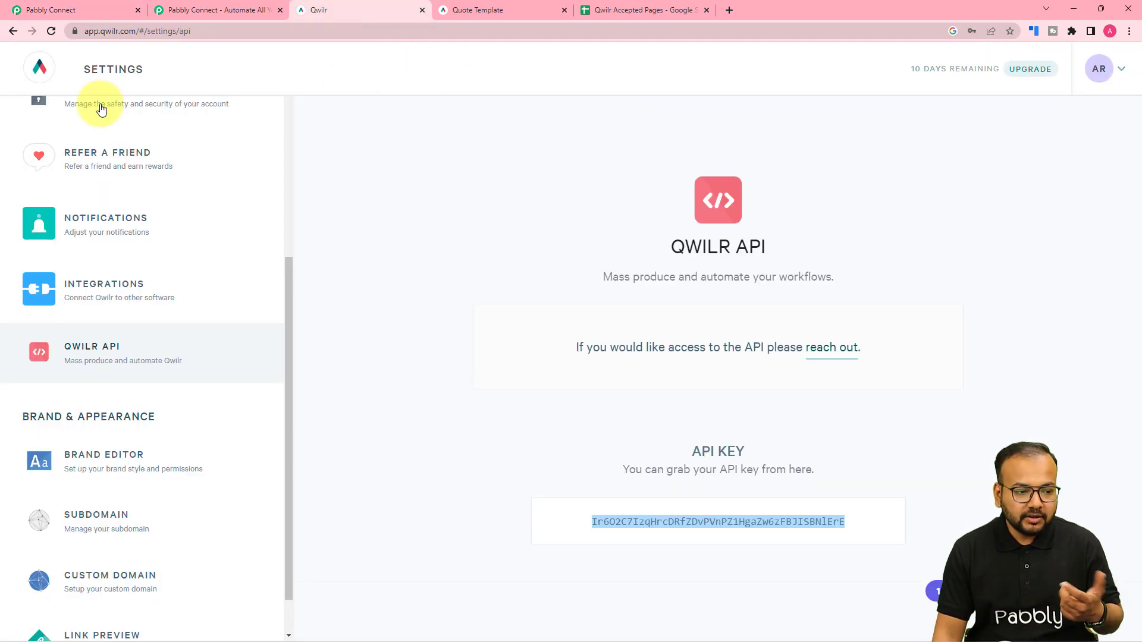
pyautogui.scroll(6, 77, 133)
pyautogui.click(43, 81)
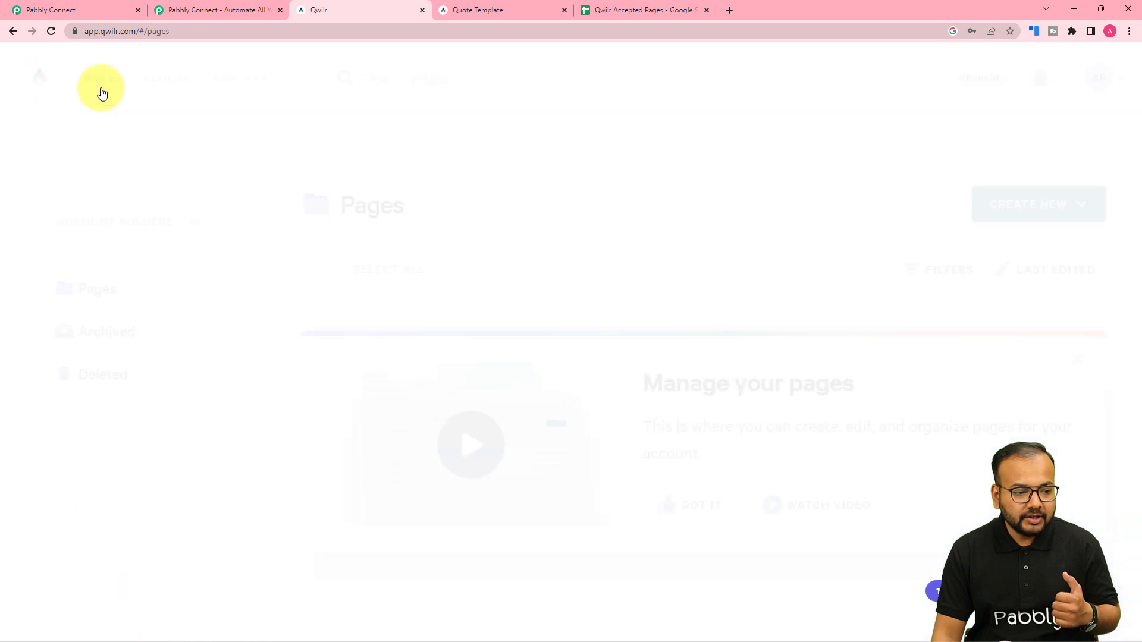
pyautogui.click(116, 298)
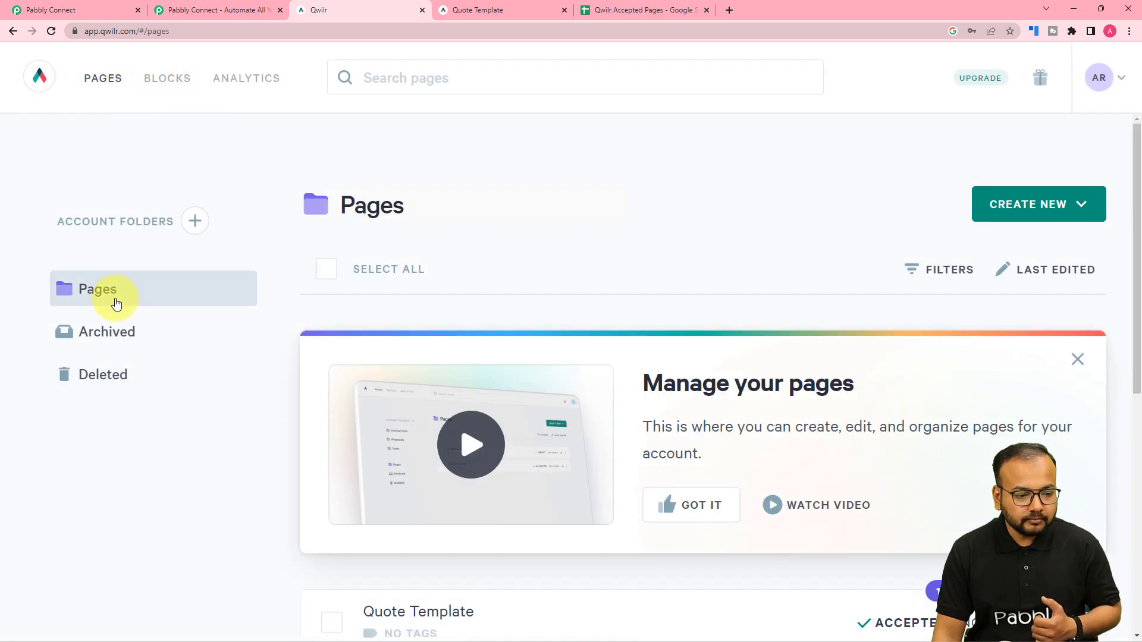
pyautogui.scroll(-6, 134, 306)
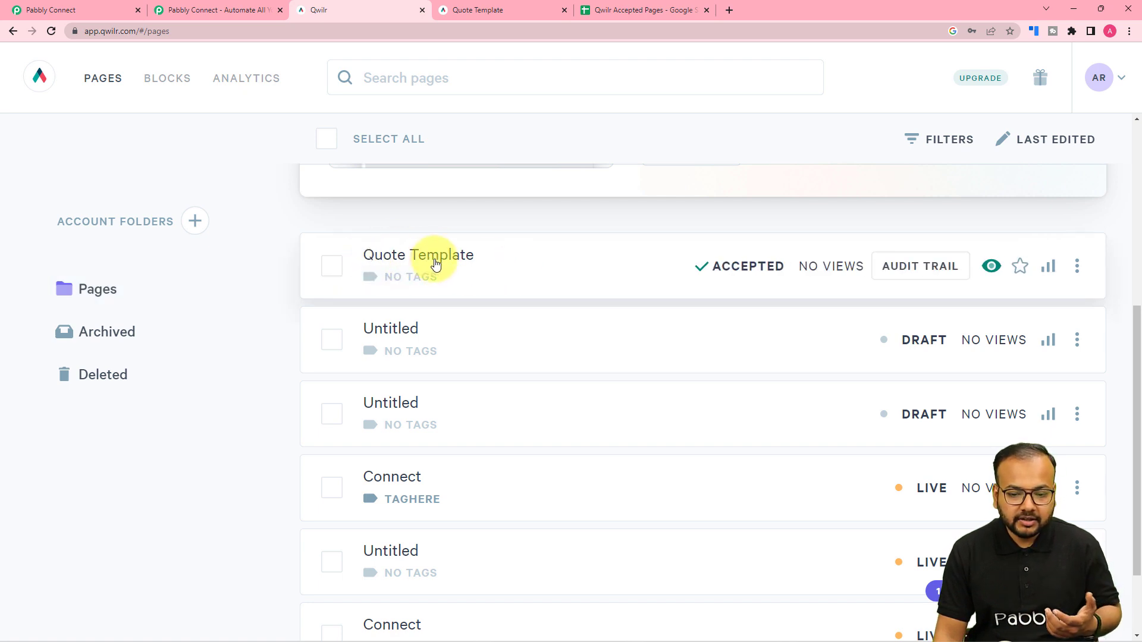
pyautogui.click(1078, 267)
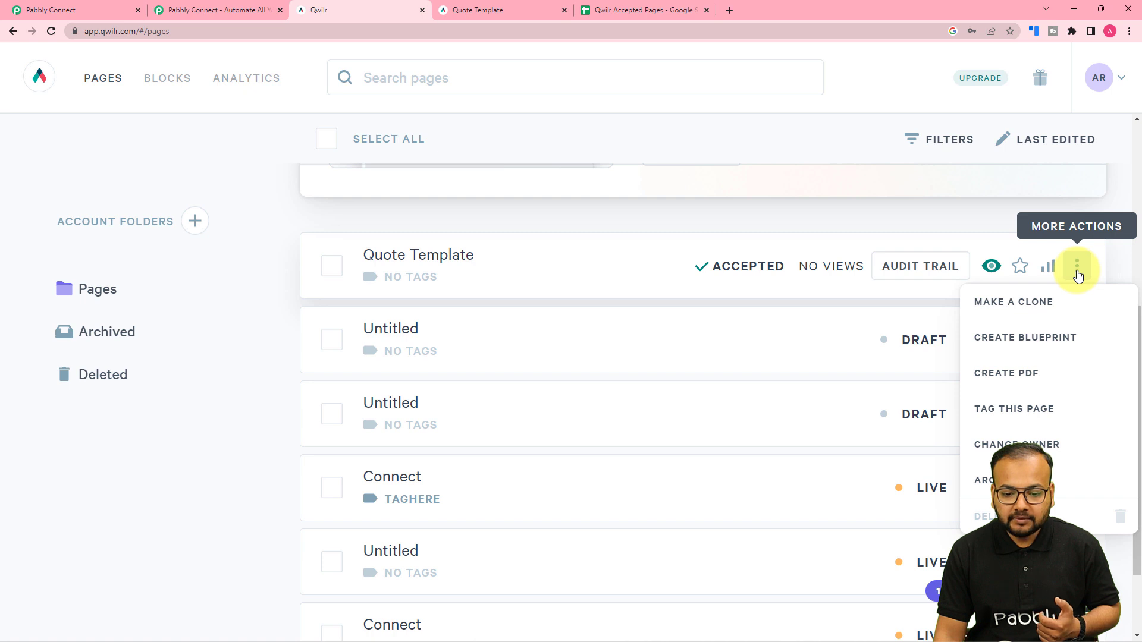
pyautogui.click(1027, 309)
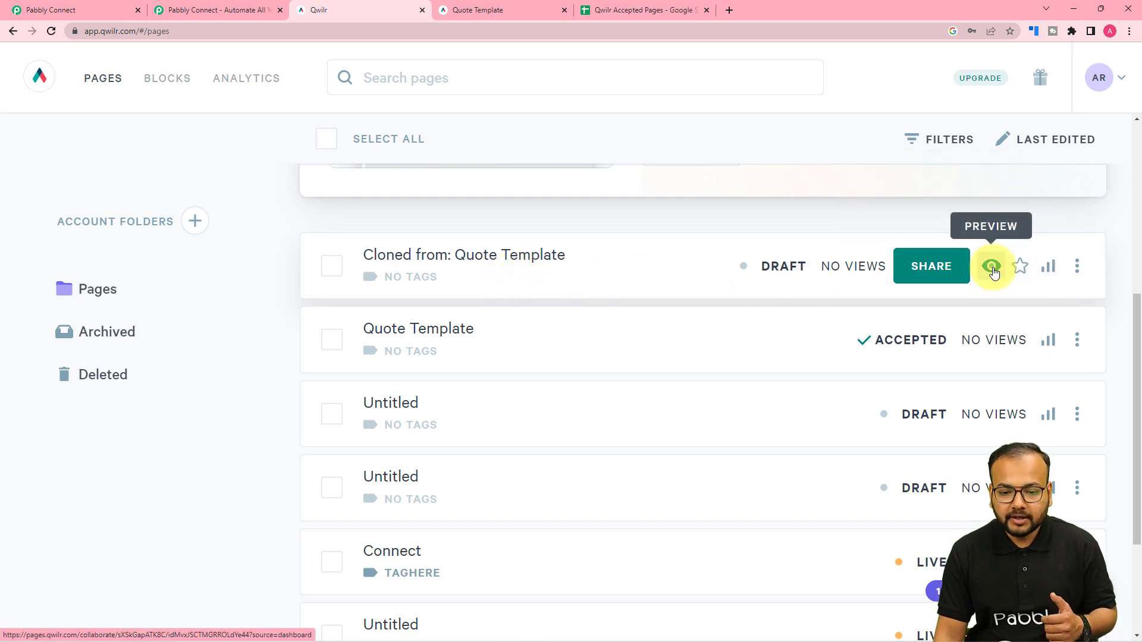
# Share the cloned Quote Template page, copy its shareable link and open that link in a new browser tab.
pyautogui.click(931, 268)
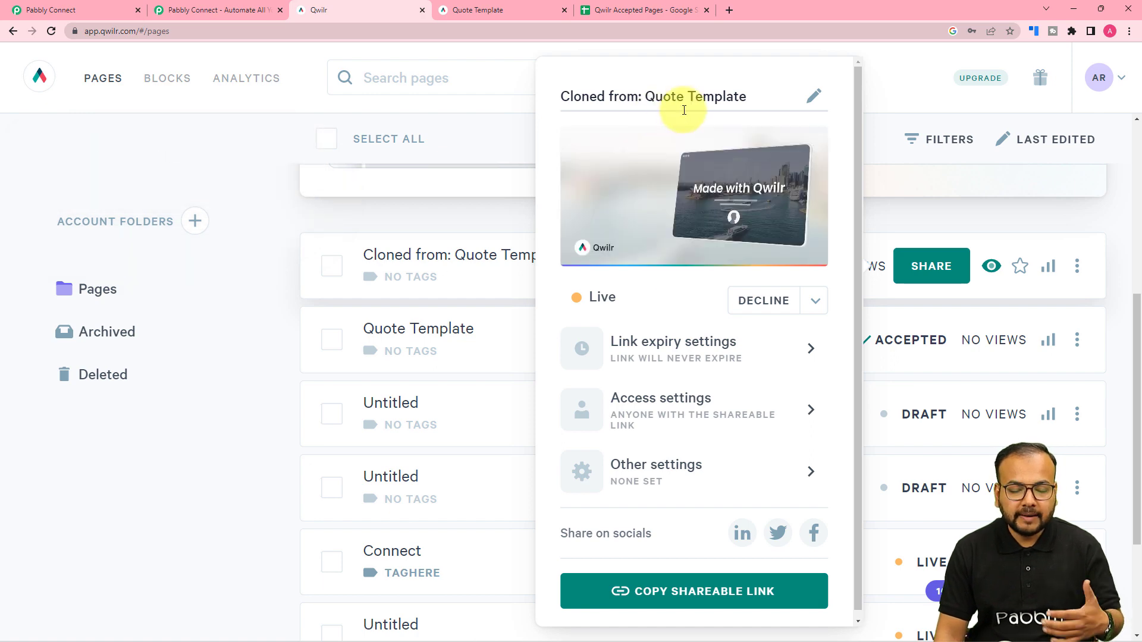
pyautogui.click(660, 592)
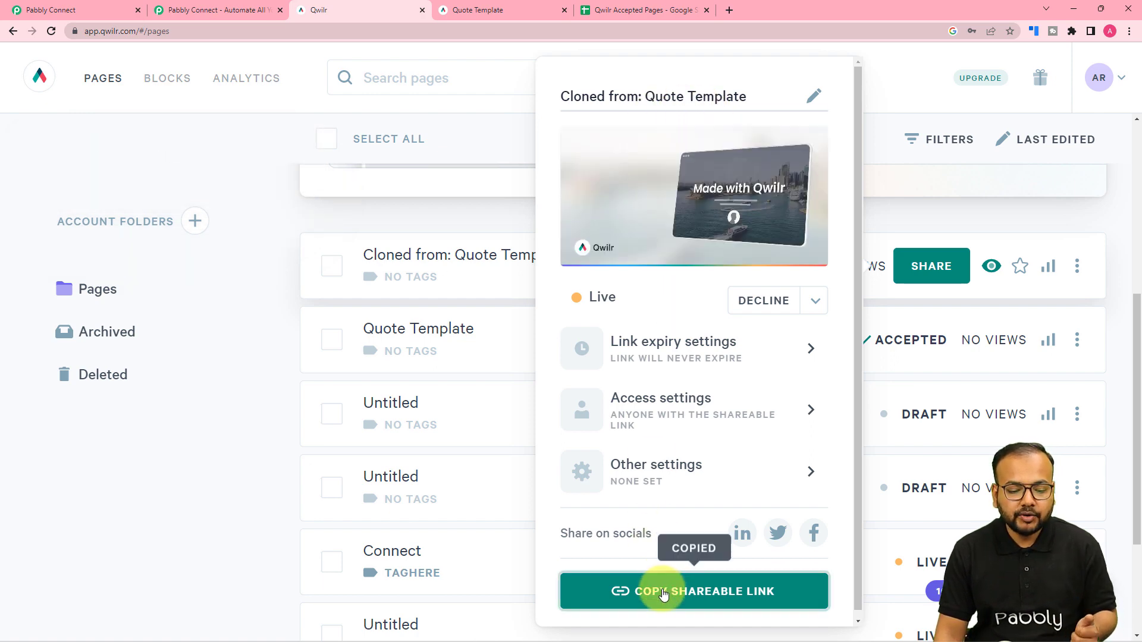
pyautogui.click(727, 10)
pyautogui.hotkey('ctrl', 'v')
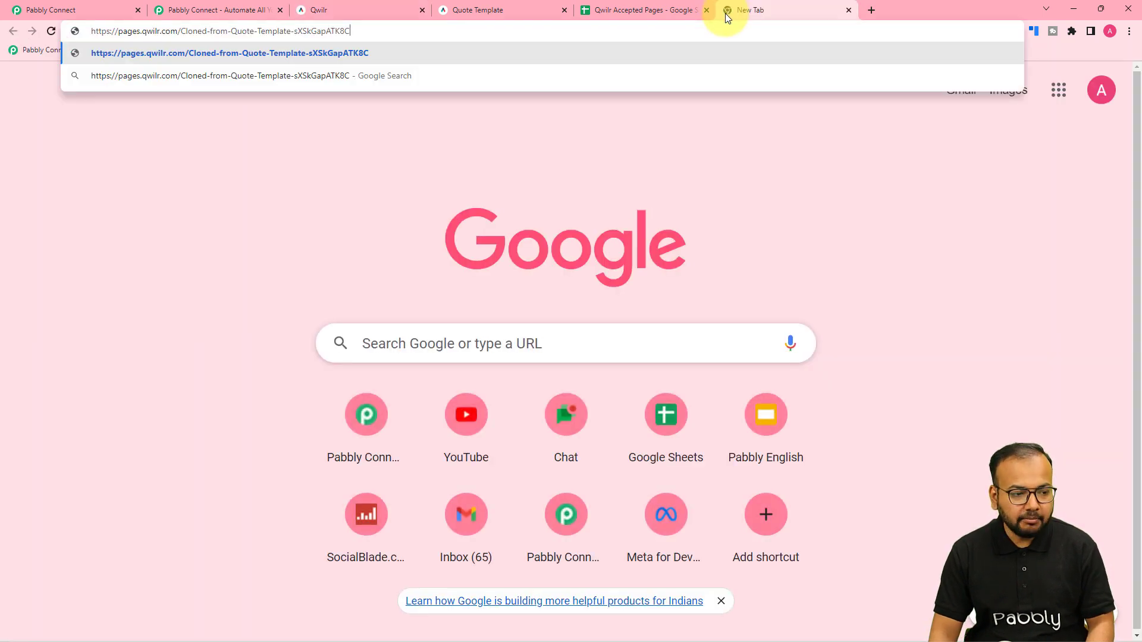
pyautogui.press('Return')
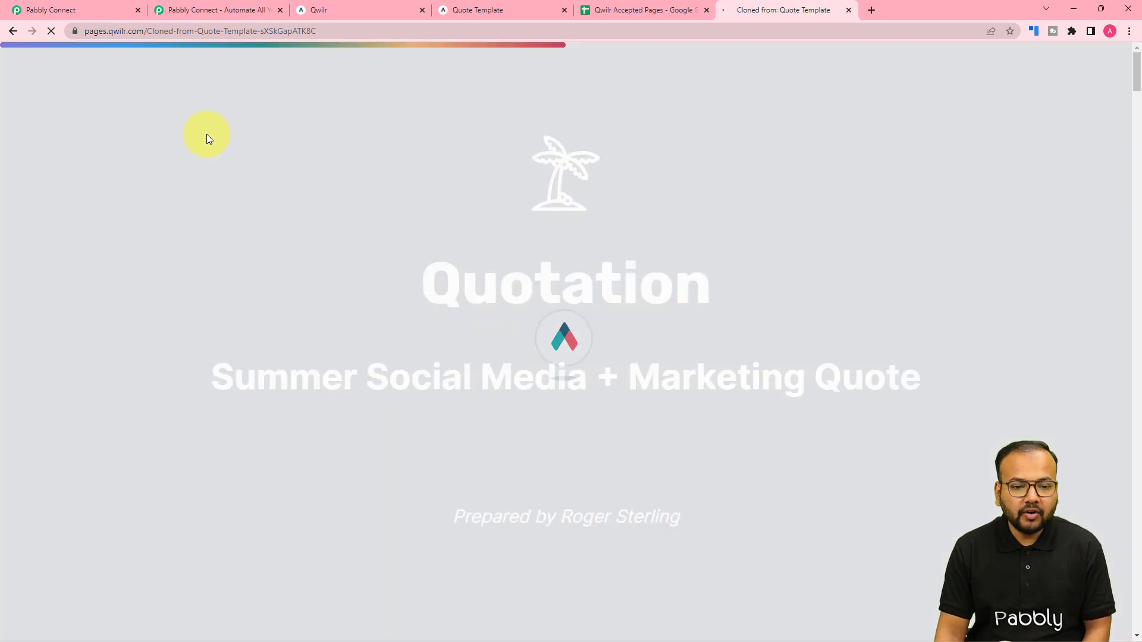
# Go through the shared quotation to its "Ready to get started?" section and open the acceptance form.
pyautogui.scroll(-3, 208, 138)
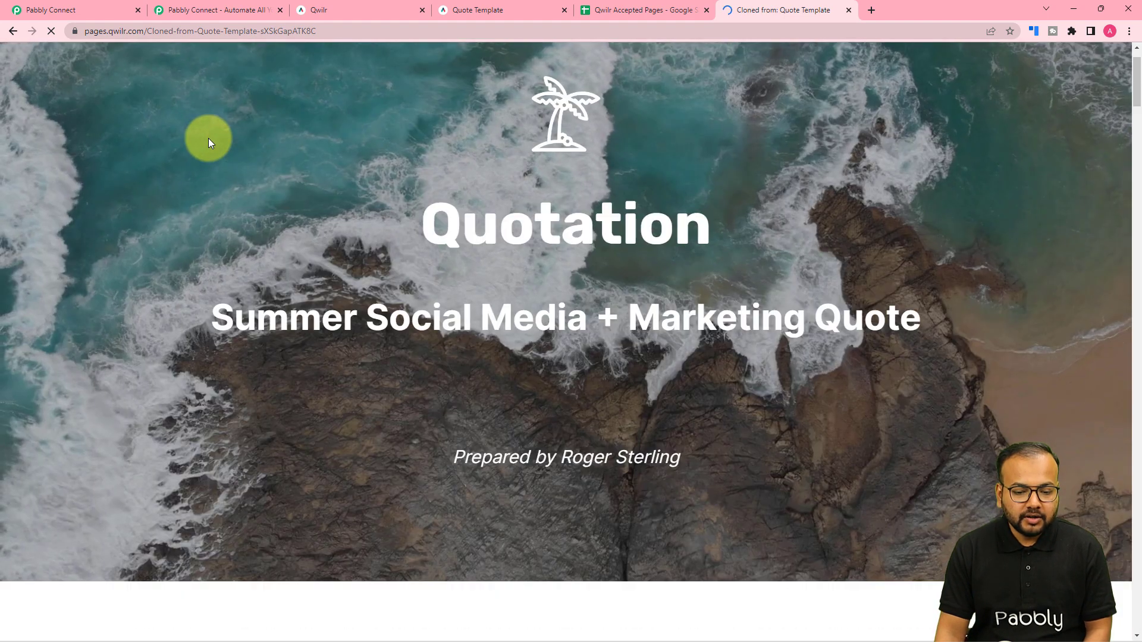
pyautogui.scroll(-10, 208, 138)
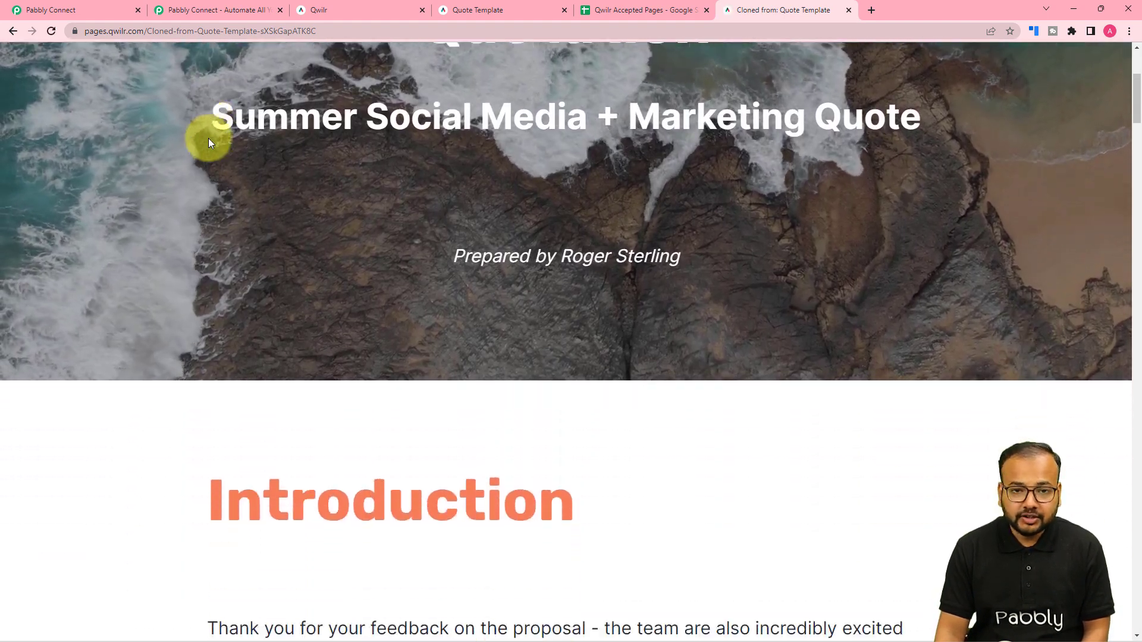
pyautogui.scroll(-4, 208, 140)
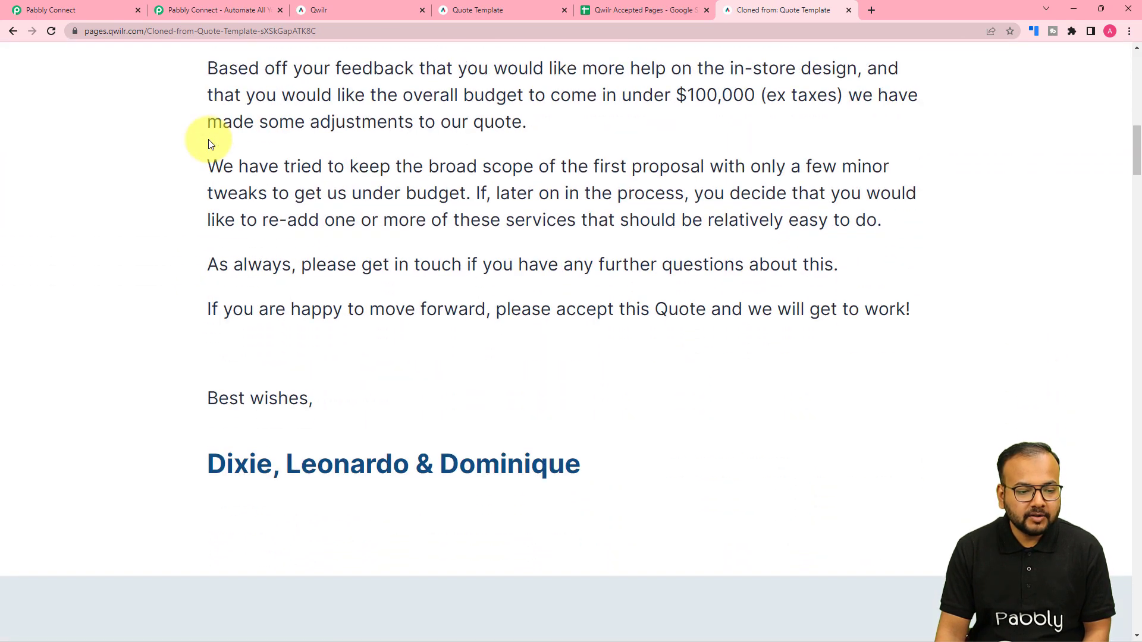
pyautogui.scroll(-8, 212, 145)
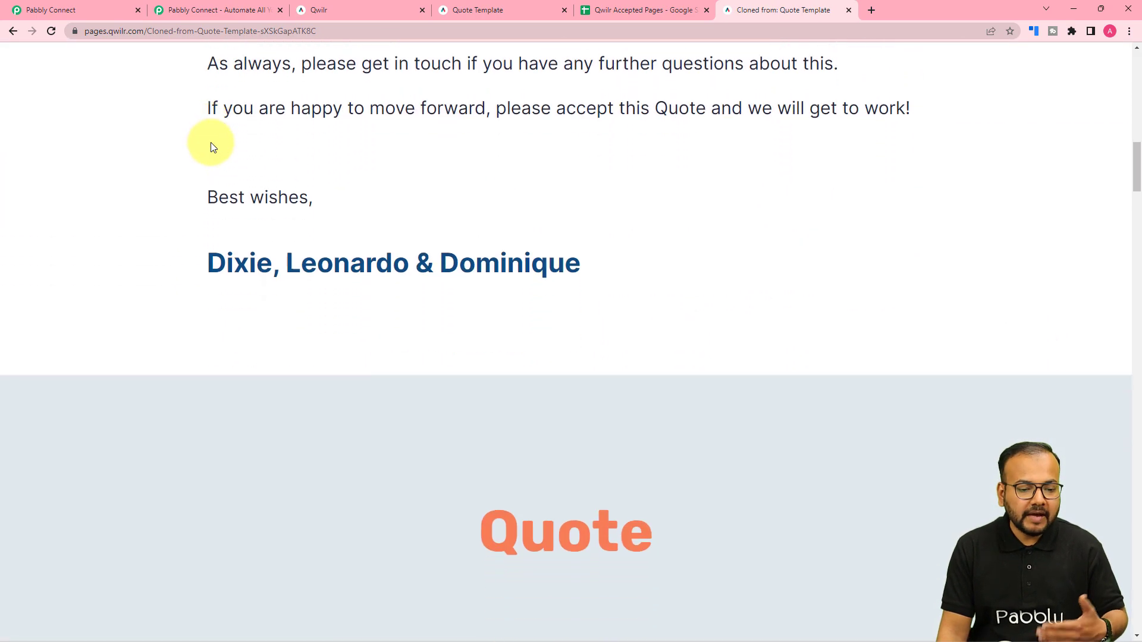
pyautogui.scroll(-6, 210, 141)
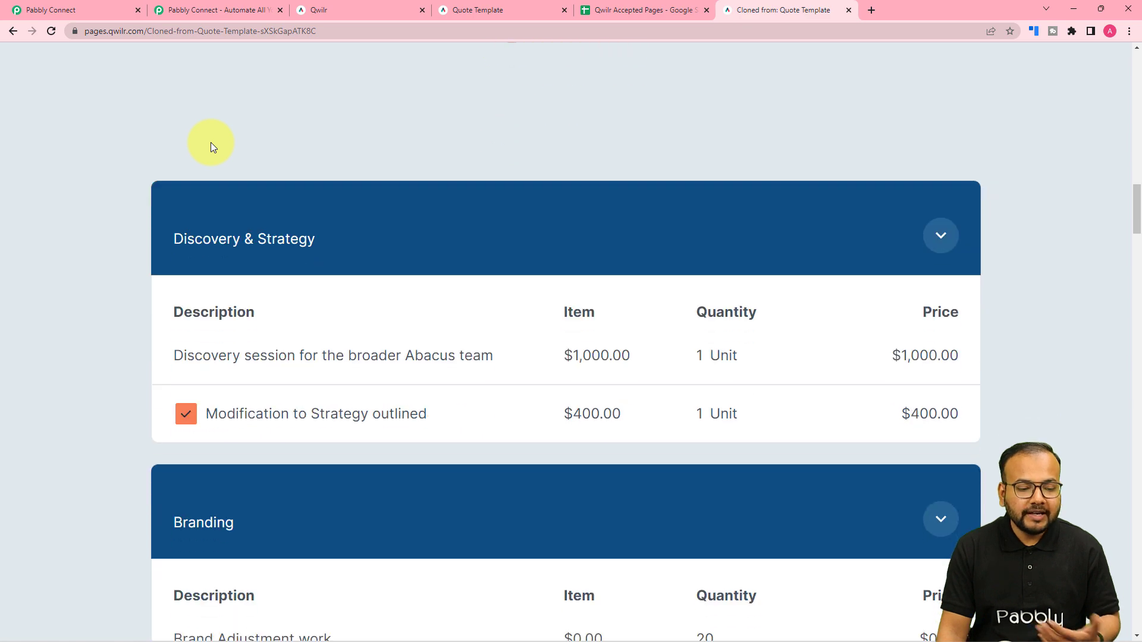
pyautogui.scroll(-5, 213, 146)
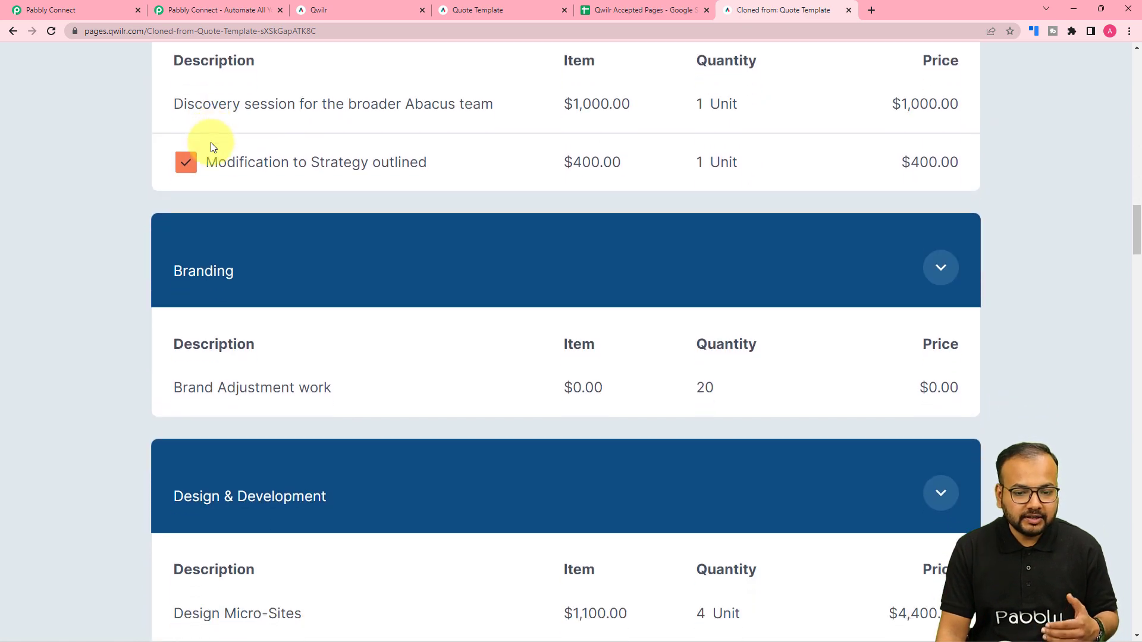
pyautogui.scroll(-18, 211, 147)
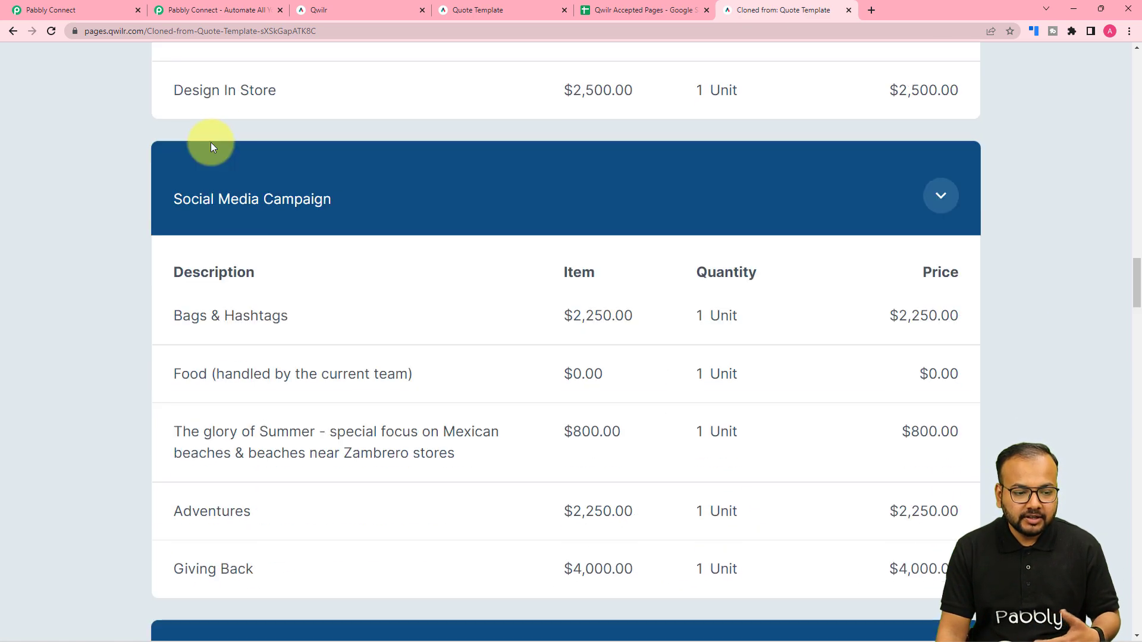
pyautogui.scroll(-7, 210, 145)
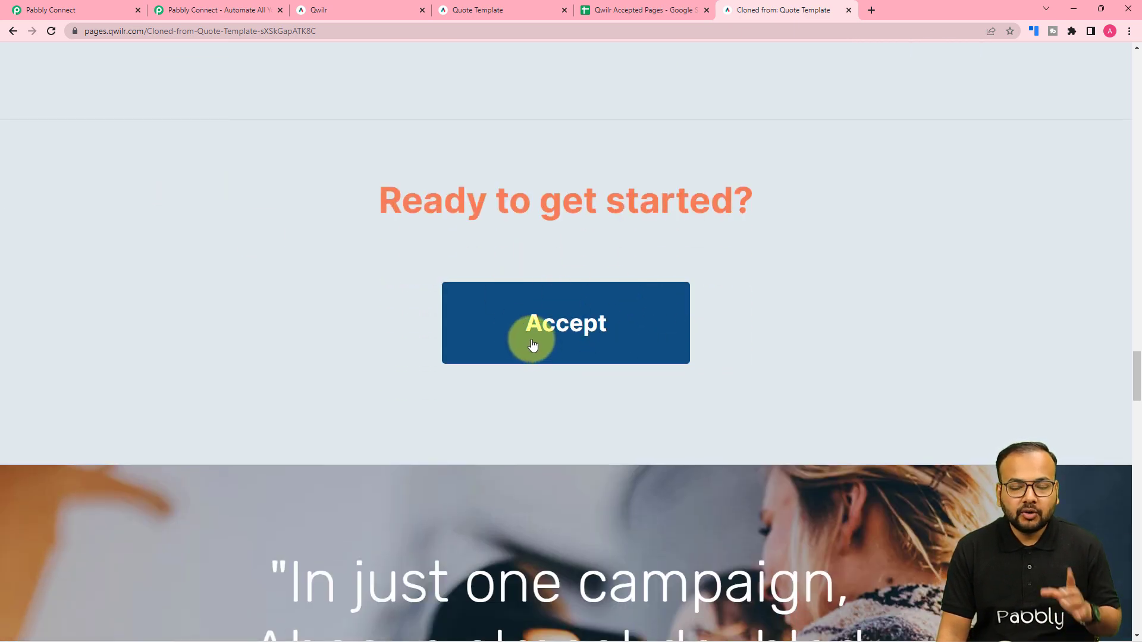
pyautogui.click(532, 345)
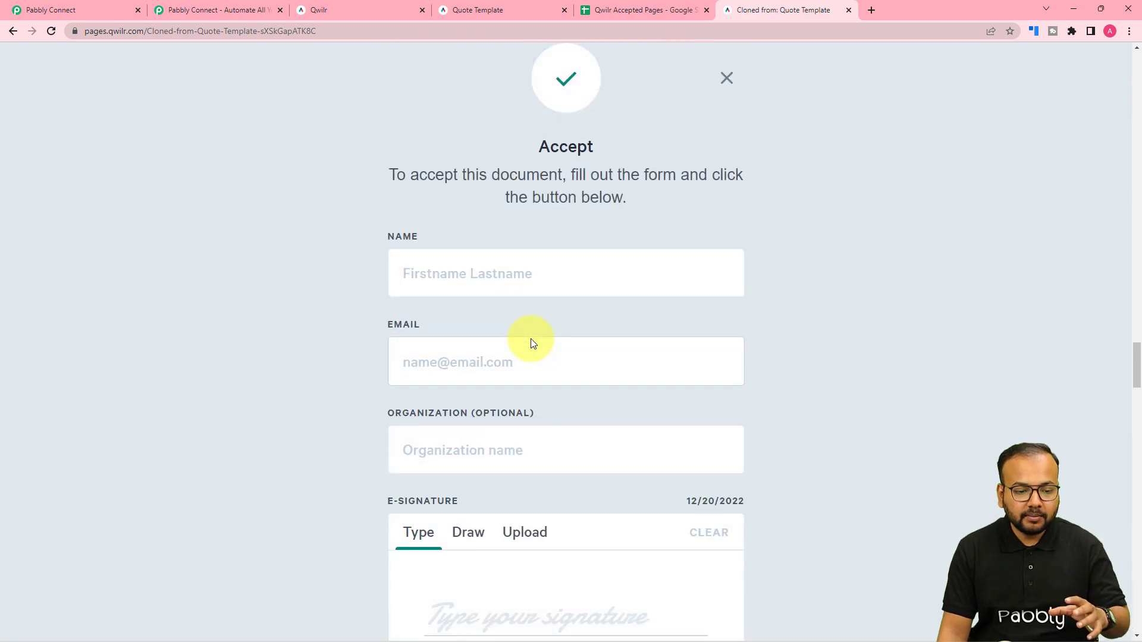
# Fill in the client's name and email, sign as "DemoC", agree to the electronic signature statement and accept the quote.
pyautogui.click(501, 278)
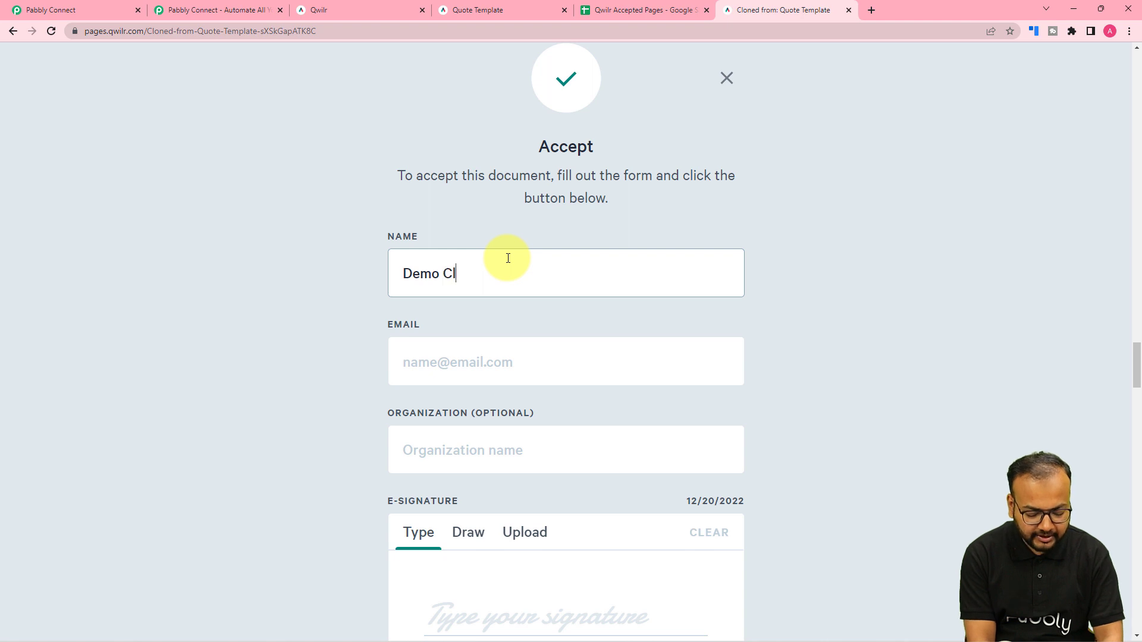
pyautogui.scroll(-1, 479, 306)
pyautogui.click(479, 311)
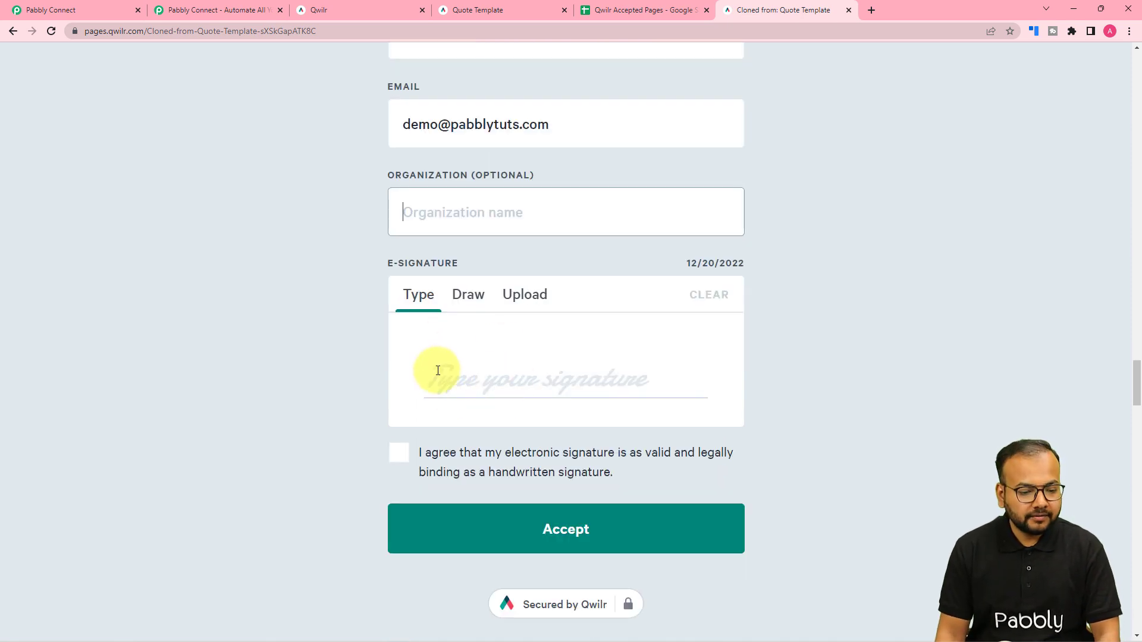
pyautogui.click(506, 389)
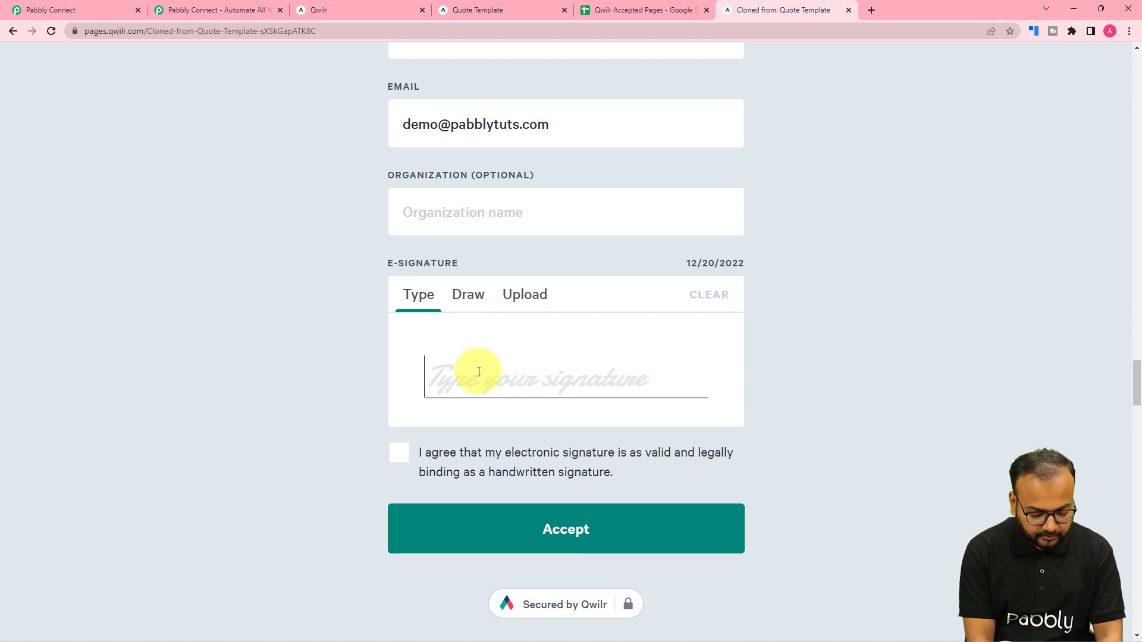
pyautogui.write('DemoC')
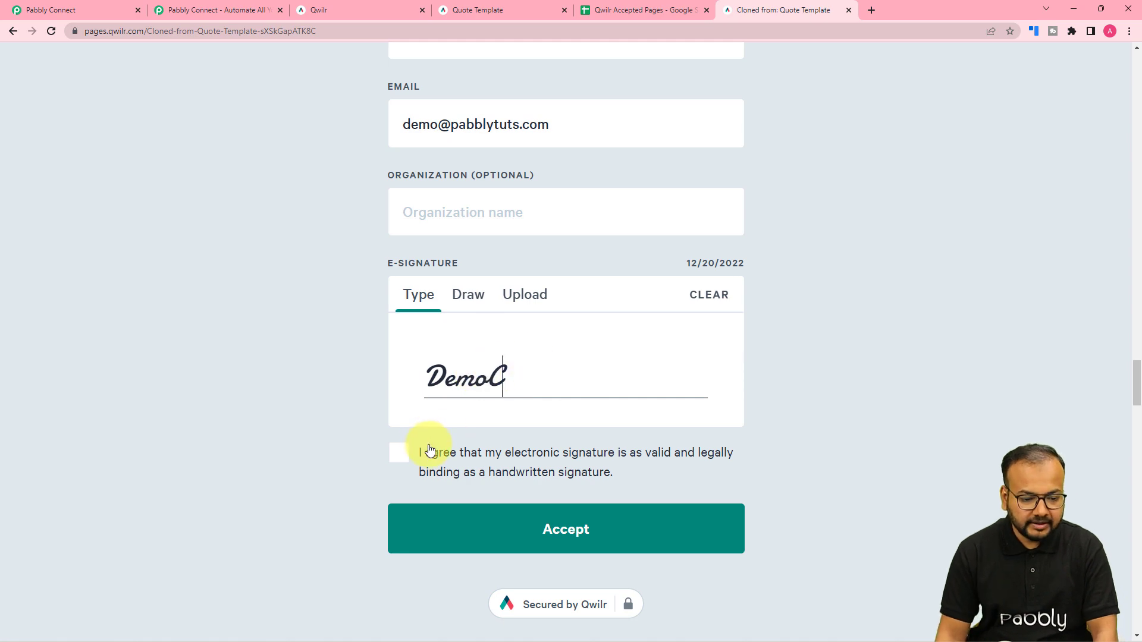
pyautogui.click(404, 458)
pyautogui.click(443, 516)
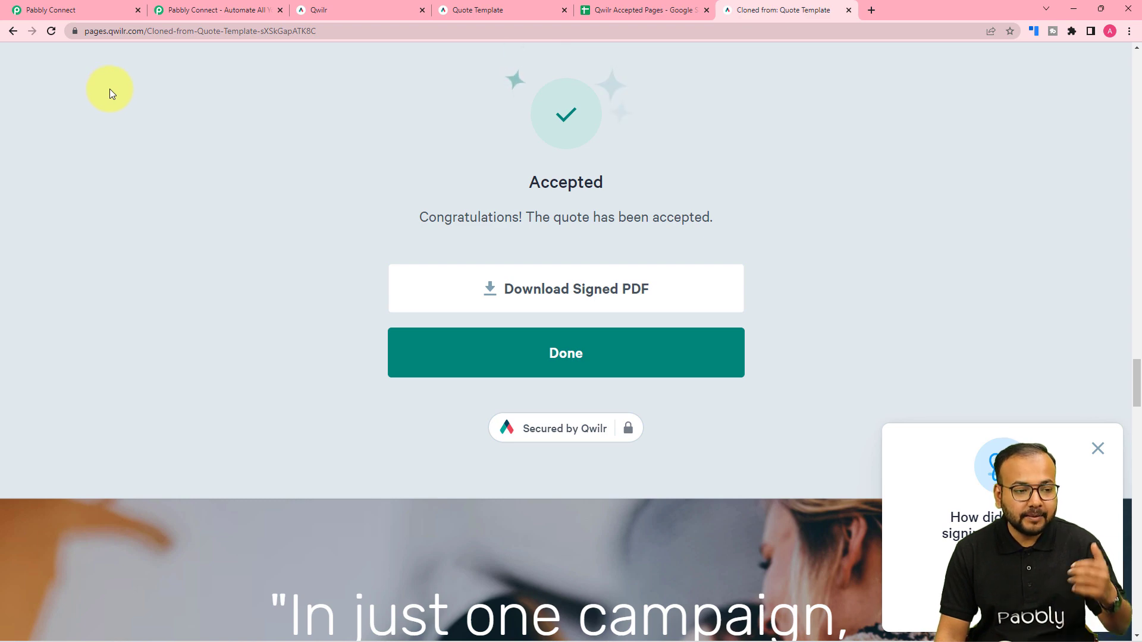
# Switch back to Pabbly Connect and examine the project, link and account fields in the trigger's captured response.
pyautogui.click(84, 8)
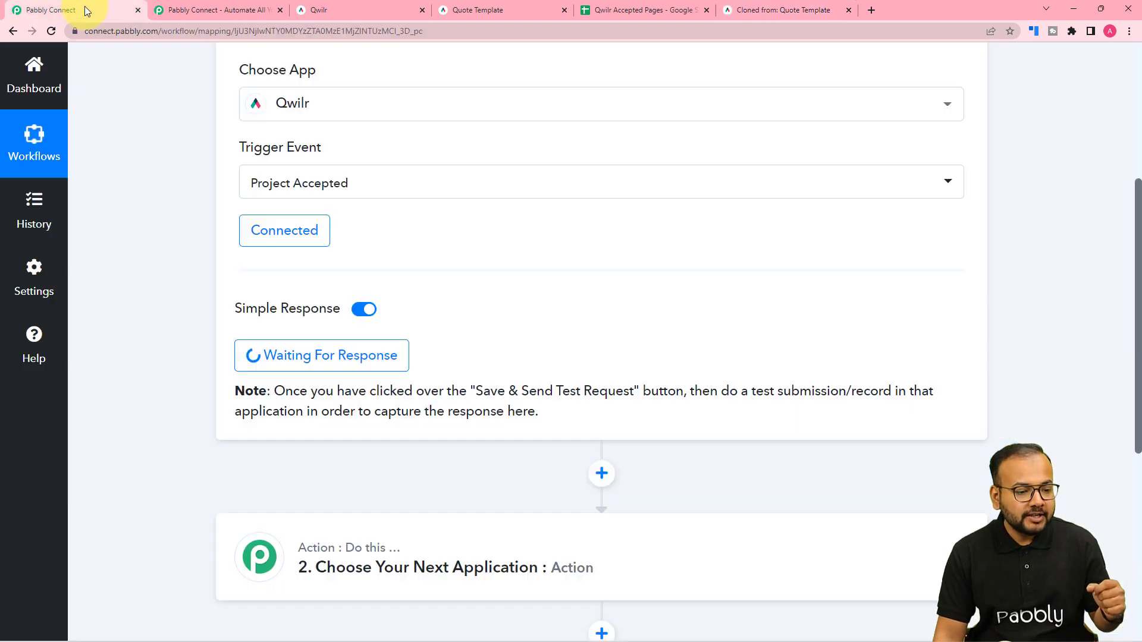
pyautogui.scroll(-2, 137, 184)
pyautogui.scroll(-2, 138, 188)
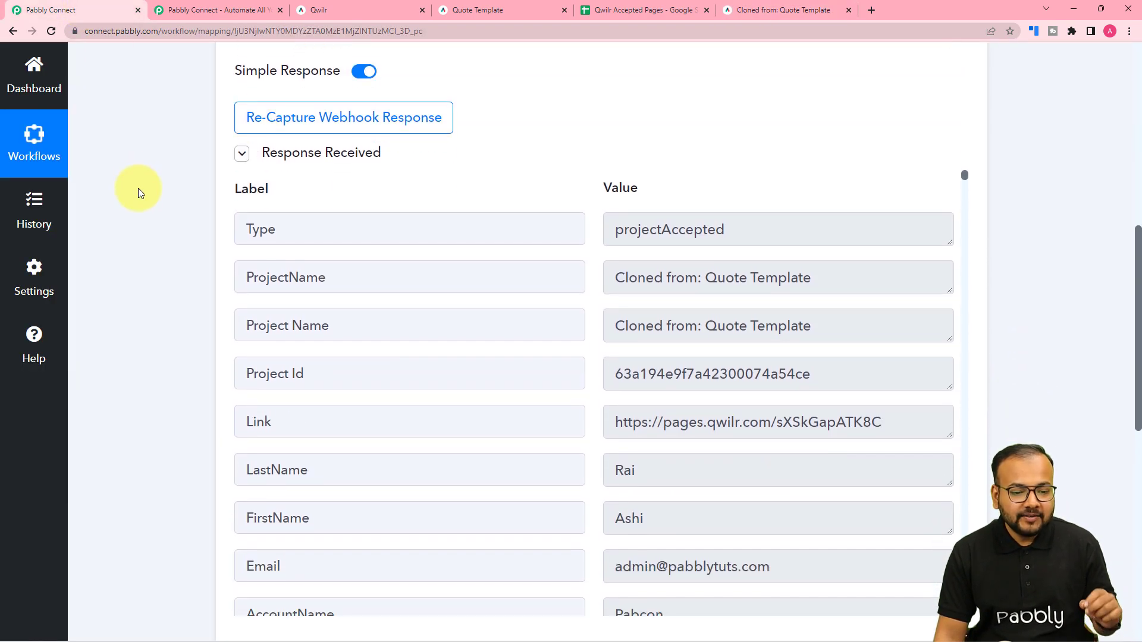
pyautogui.scroll(-1, 138, 188)
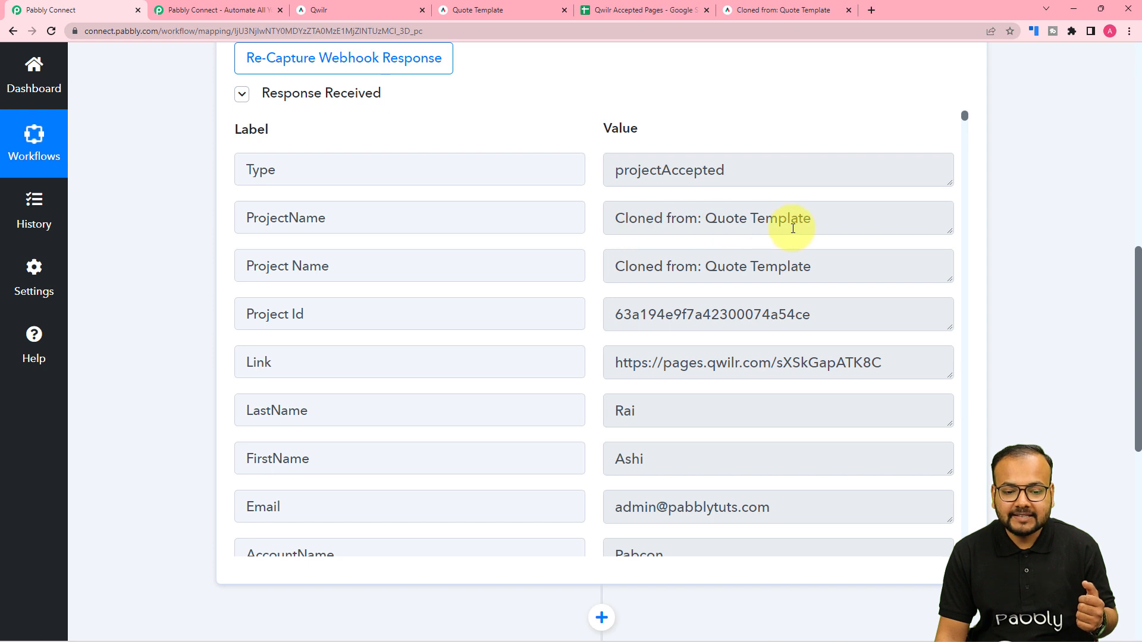
pyautogui.scroll(-7, 488, 294)
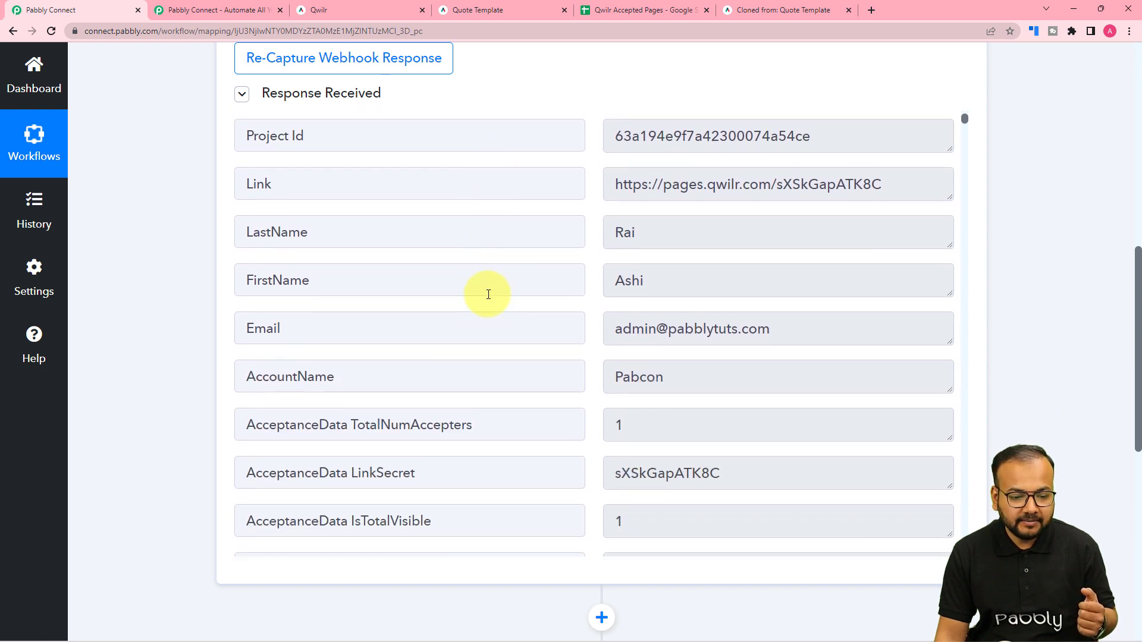
pyautogui.scroll(-4, 487, 294)
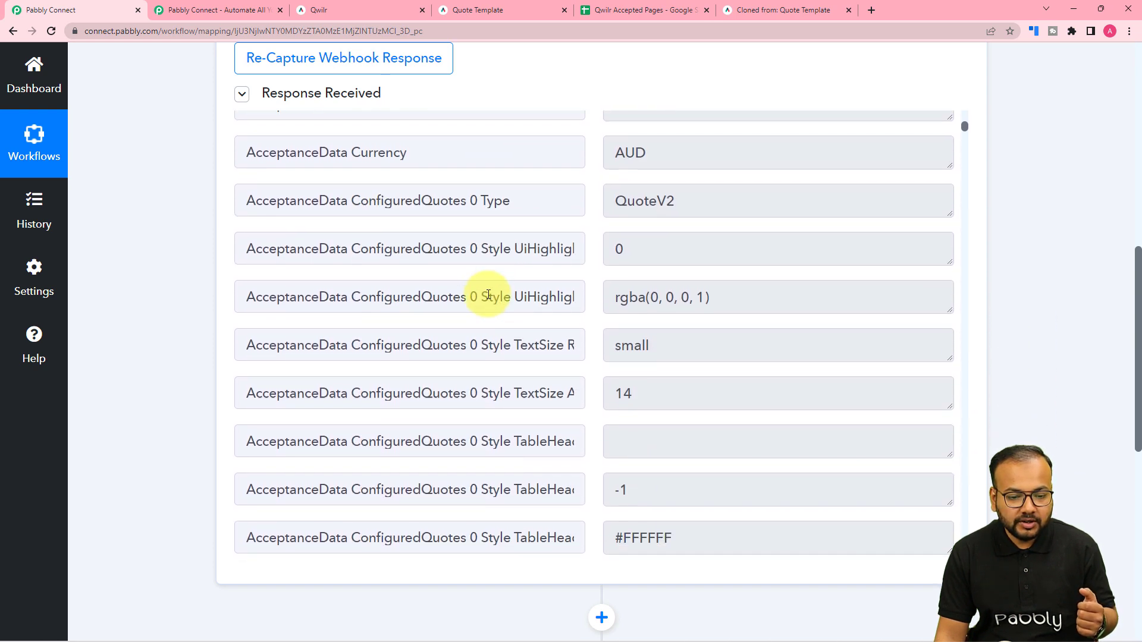
# Look through the remaining AcceptanceData fields of the response, down to the accepter's name, email and signature details.
pyautogui.scroll(-3, 488, 294)
pyautogui.scroll(-12, 487, 294)
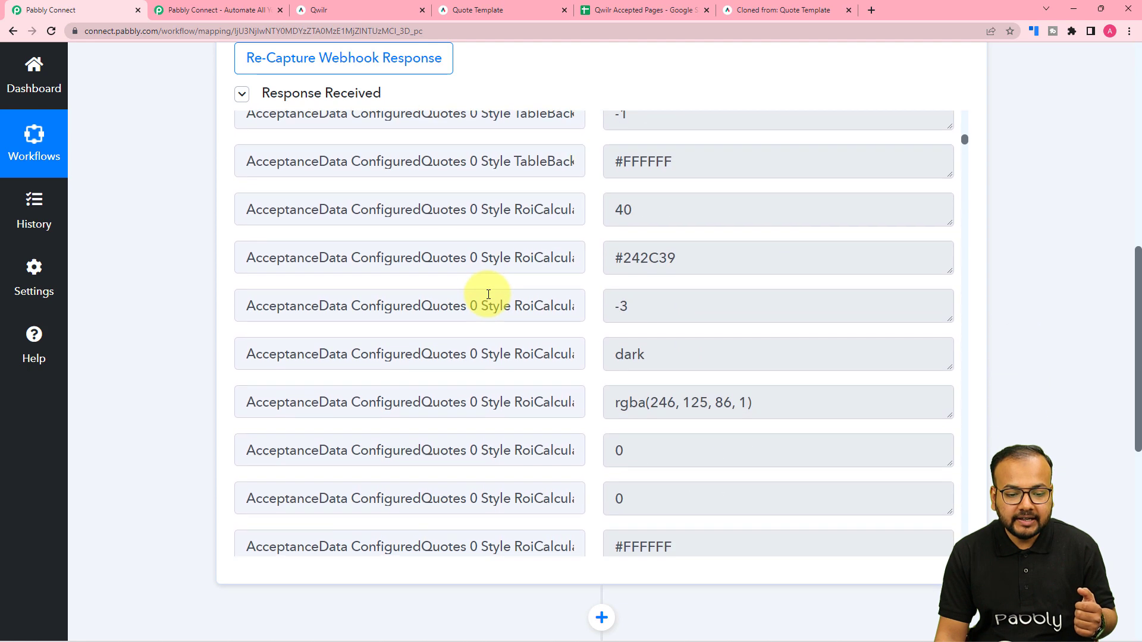
pyautogui.scroll(-6, 479, 594)
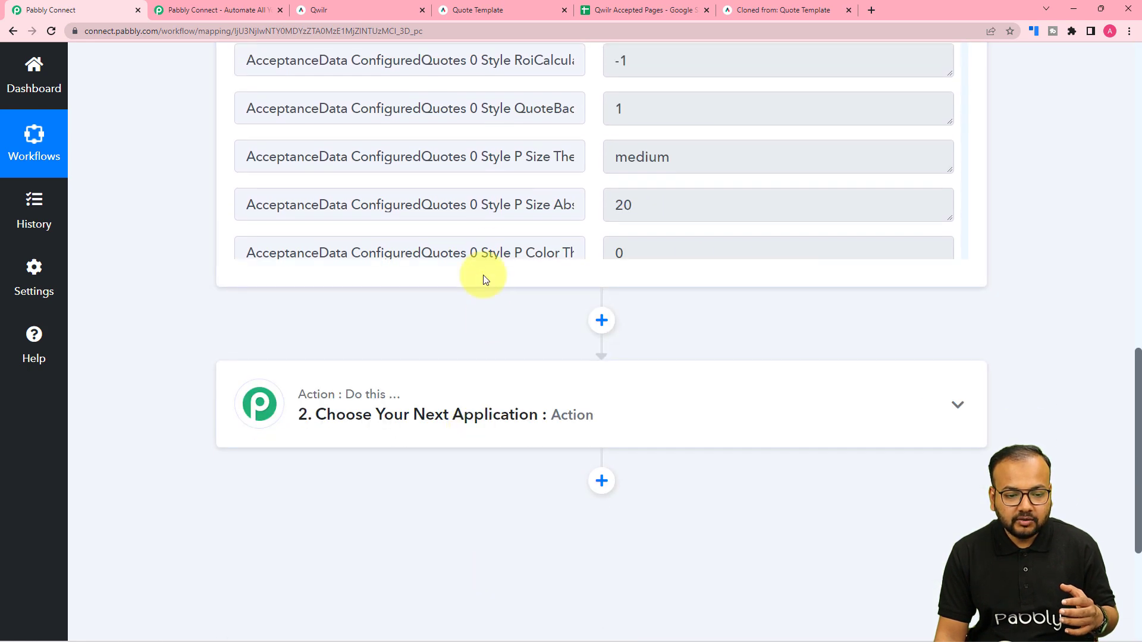
pyautogui.scroll(4, 479, 277)
pyautogui.scroll(-10, 476, 290)
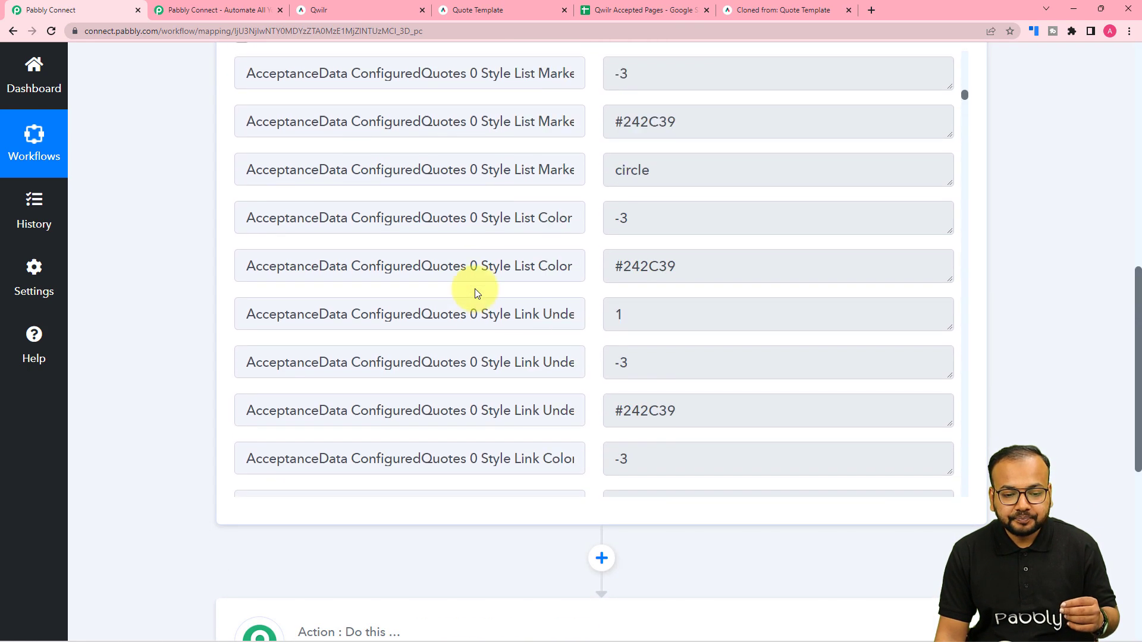
pyautogui.scroll(-10, 474, 288)
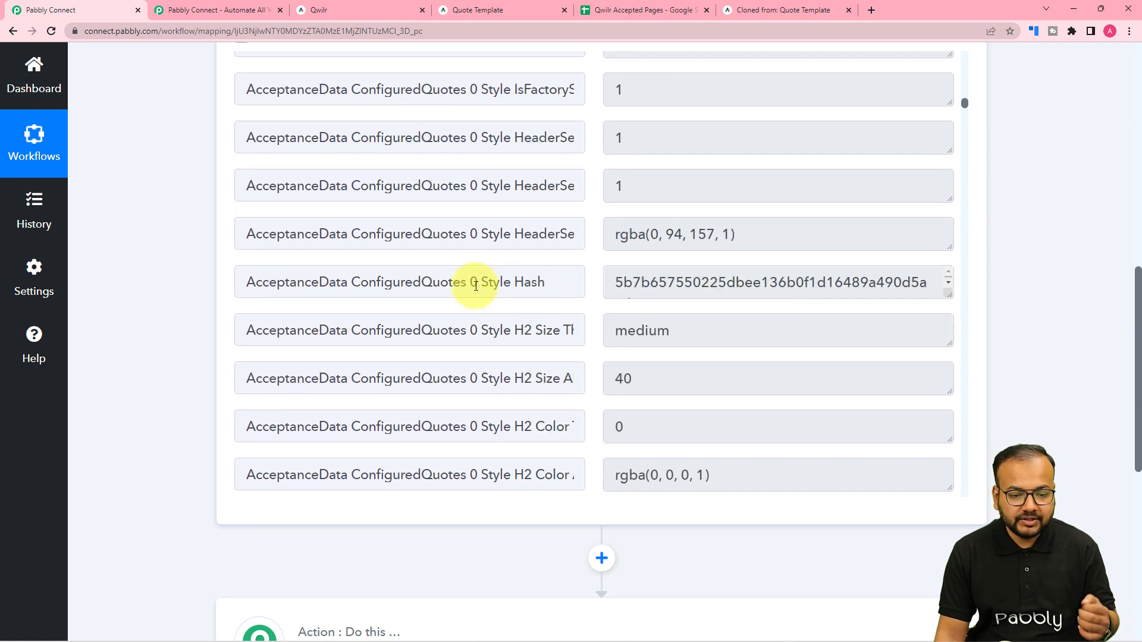
pyautogui.scroll(-12, 476, 287)
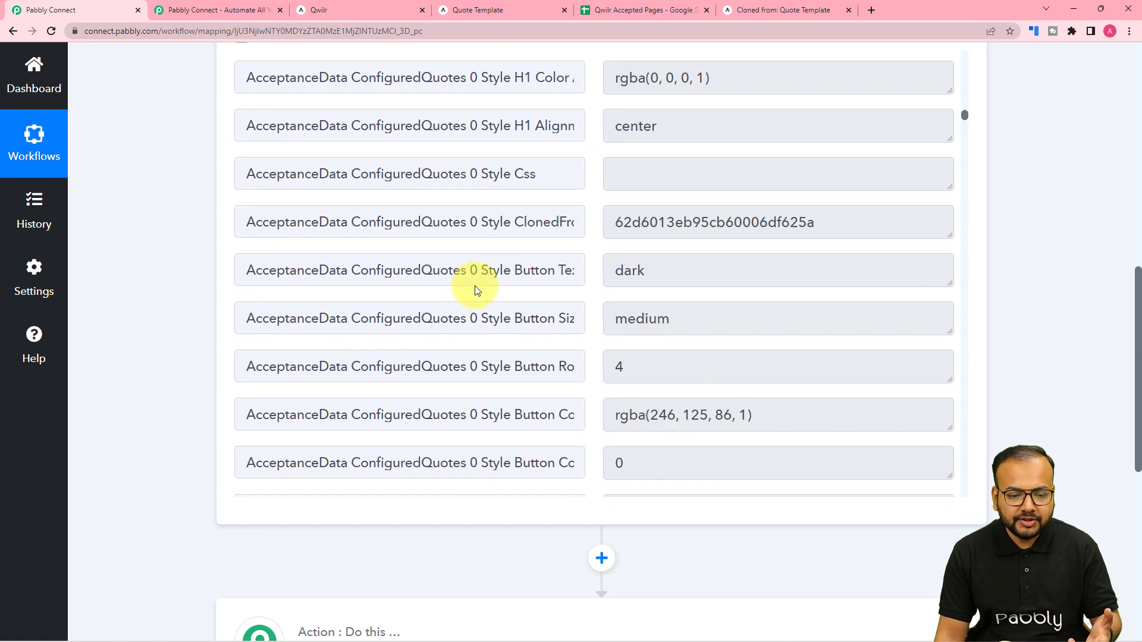
pyautogui.scroll(-9, 475, 289)
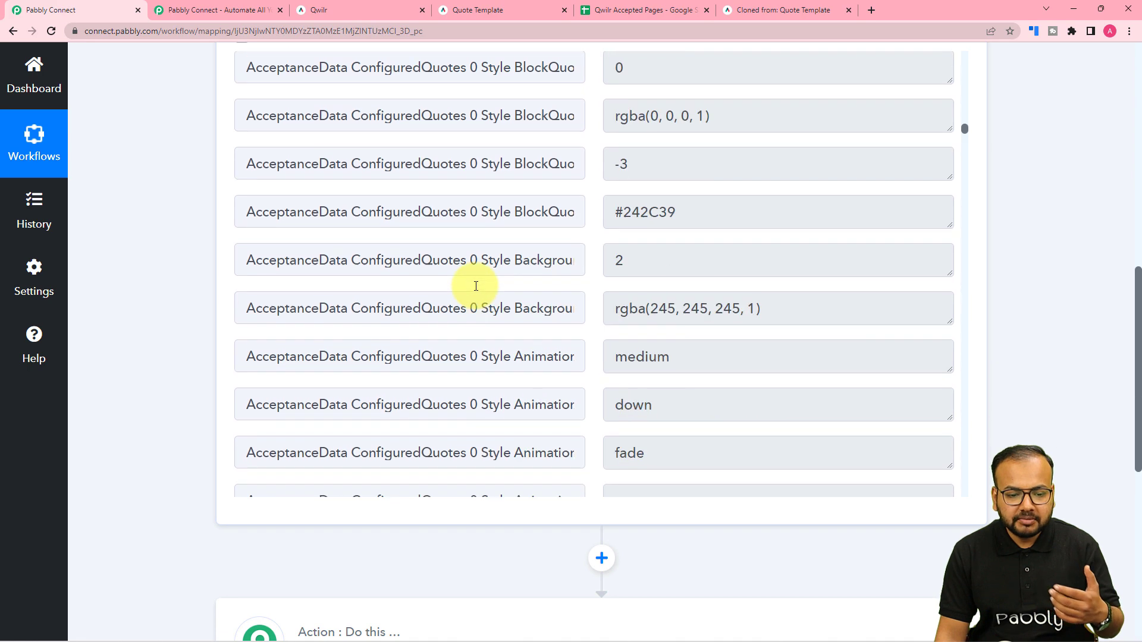
pyautogui.scroll(-16, 476, 289)
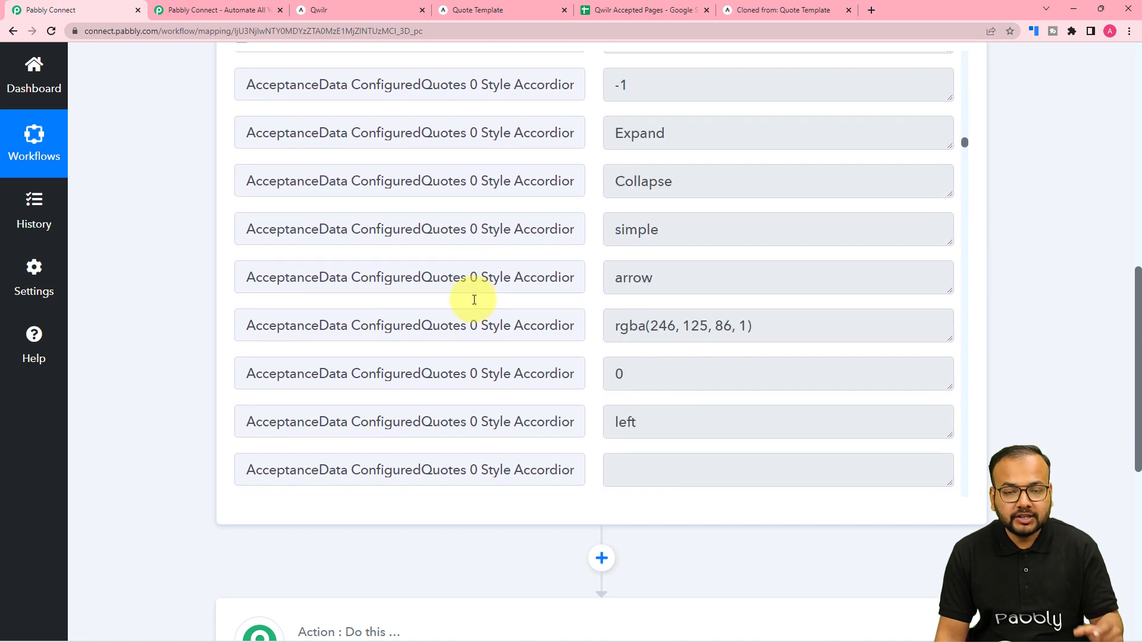
pyautogui.scroll(-10, 476, 291)
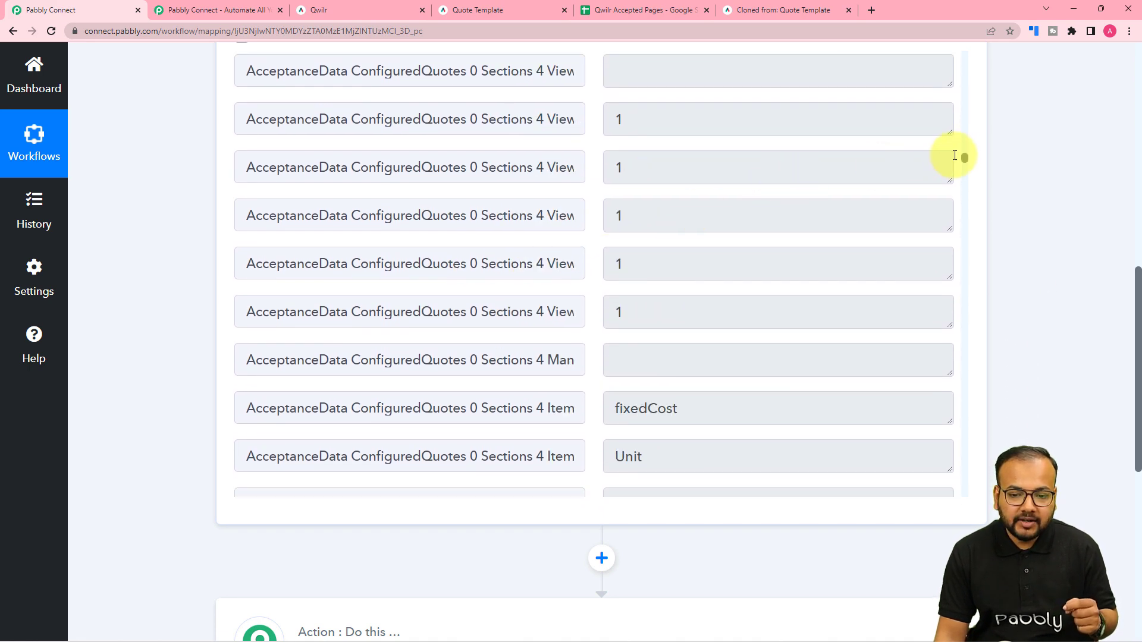
pyautogui.moveTo(962, 158); pyautogui.dragTo(980, 440)
pyautogui.scroll(-10, 643, 283)
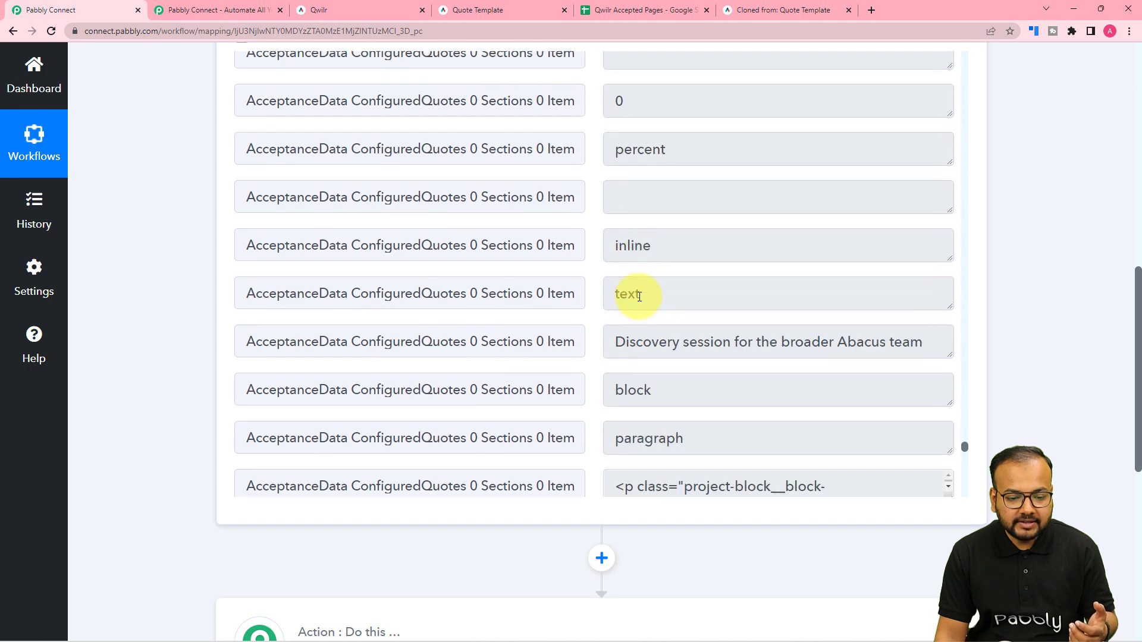
pyautogui.scroll(-15, 639, 297)
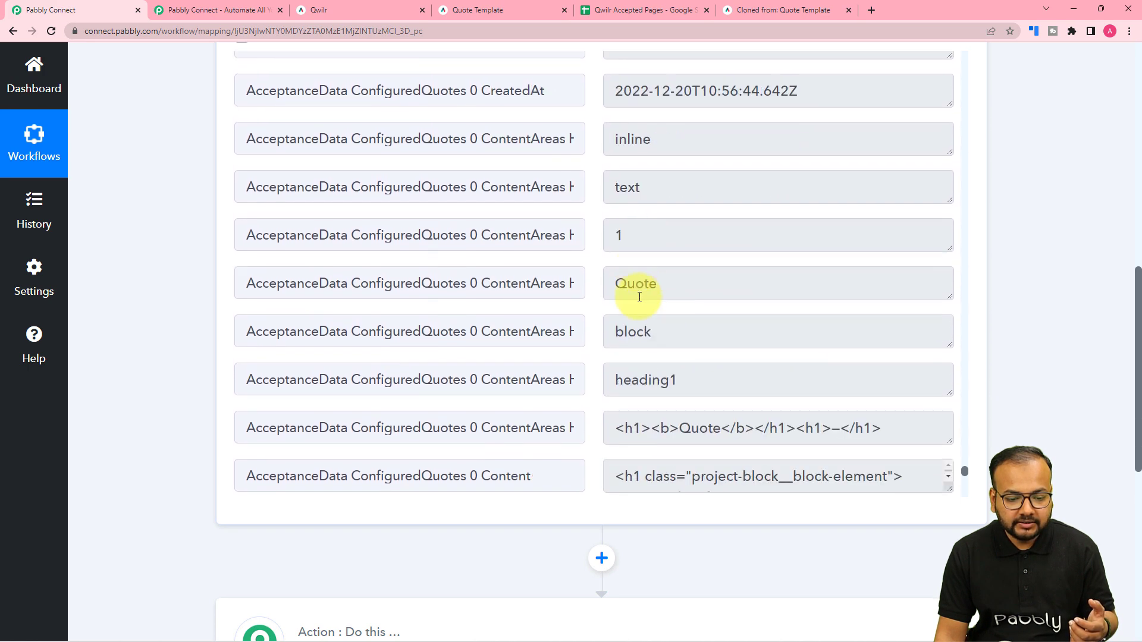
pyautogui.scroll(-5, 531, 244)
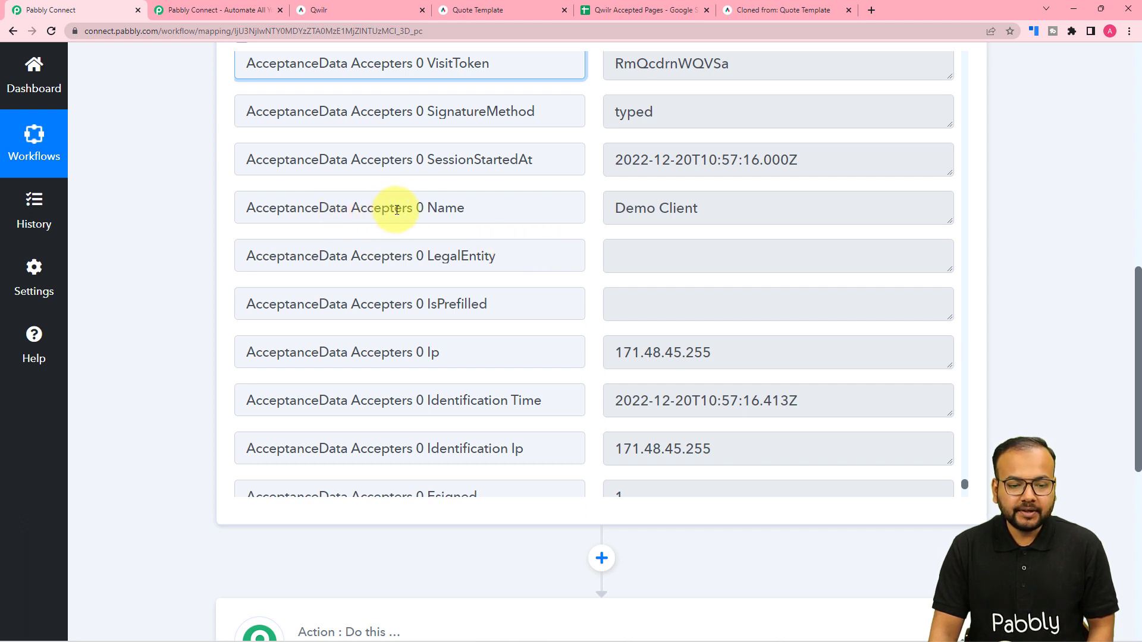
pyautogui.scroll(-2, 519, 235)
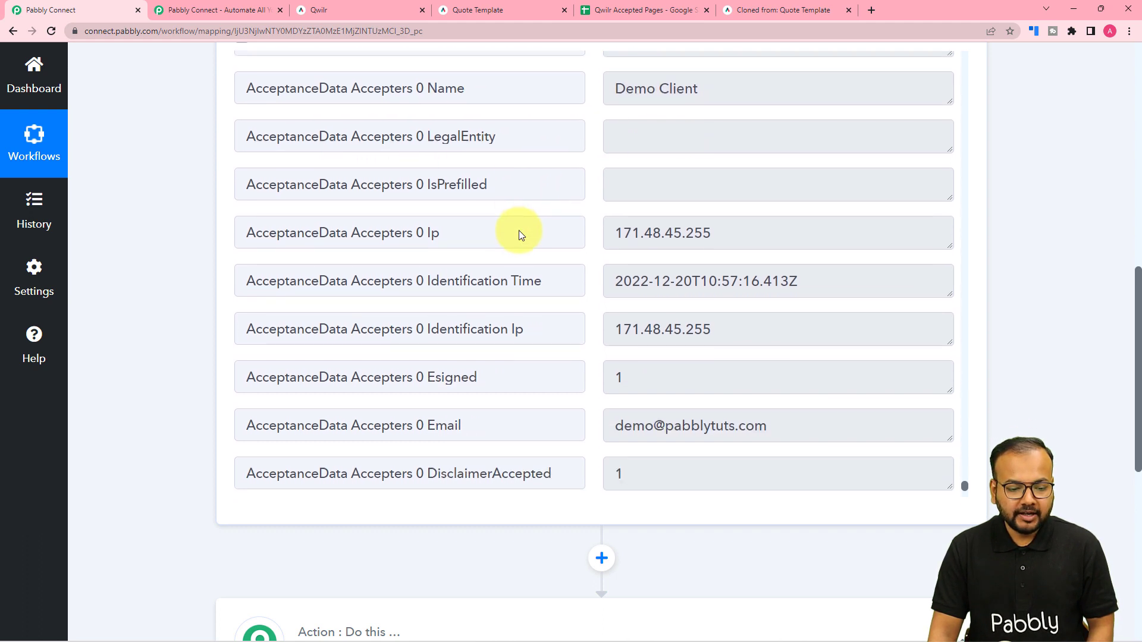
# Look through the rest of the captured response, from the accepter's identification details down to the accepted totals.
pyautogui.scroll(-3, 518, 230)
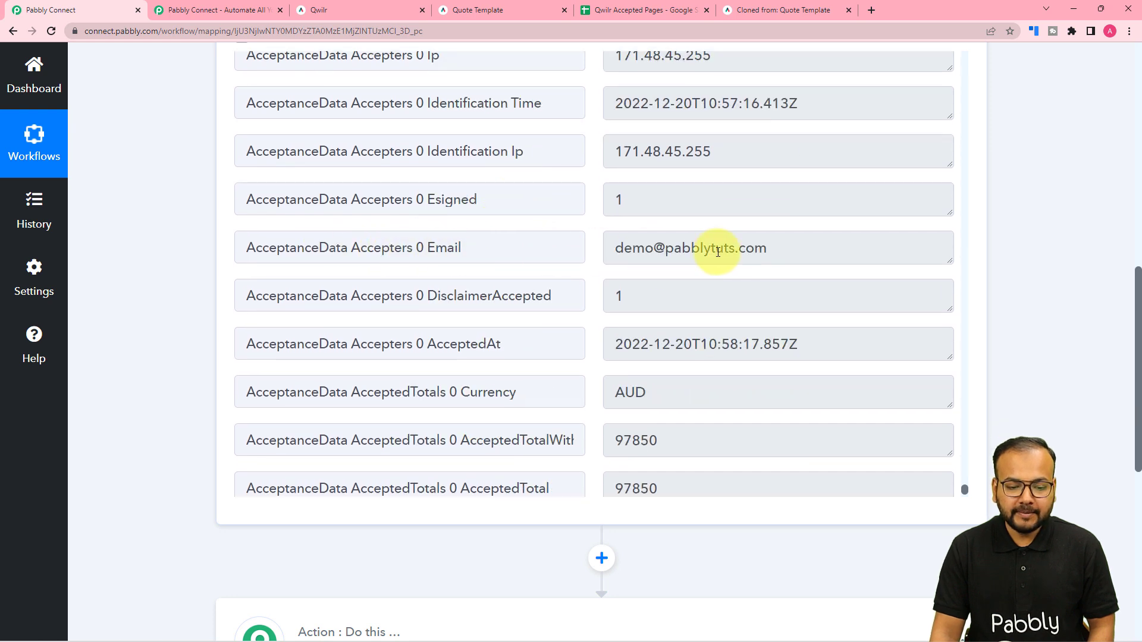
pyautogui.scroll(-2, 512, 256)
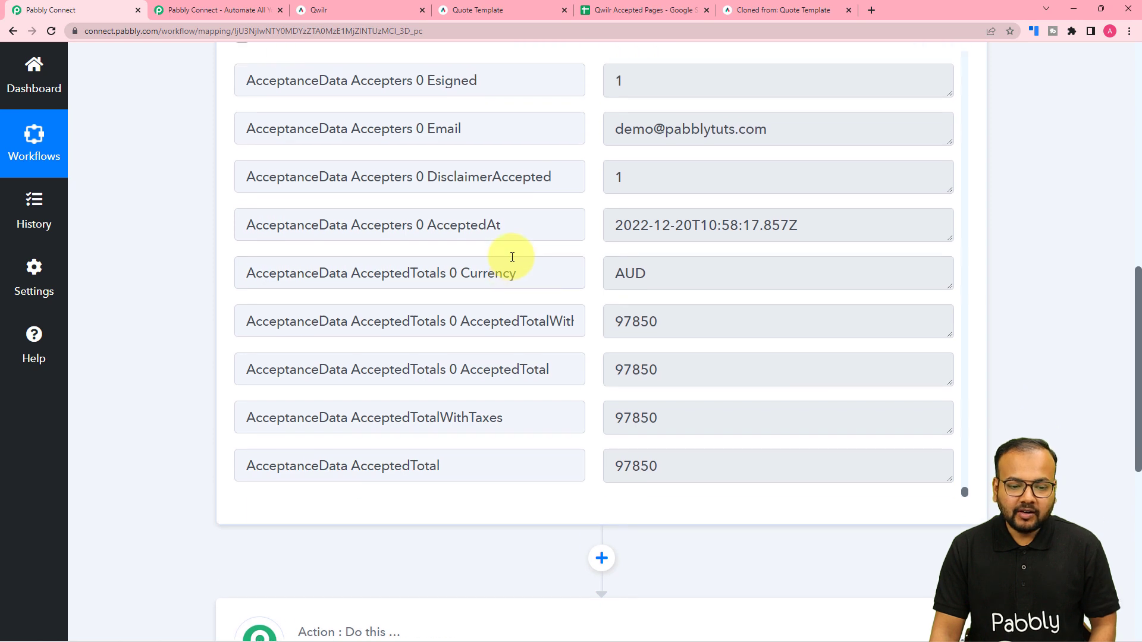
pyautogui.scroll(-5, 185, 253)
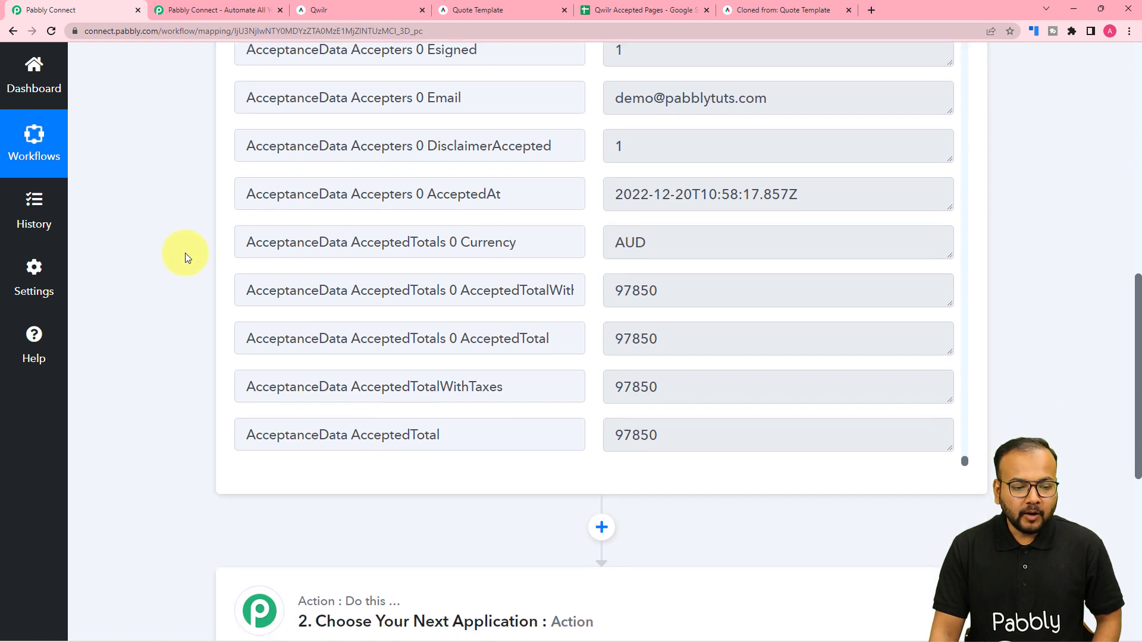
pyautogui.scroll(-3, 184, 252)
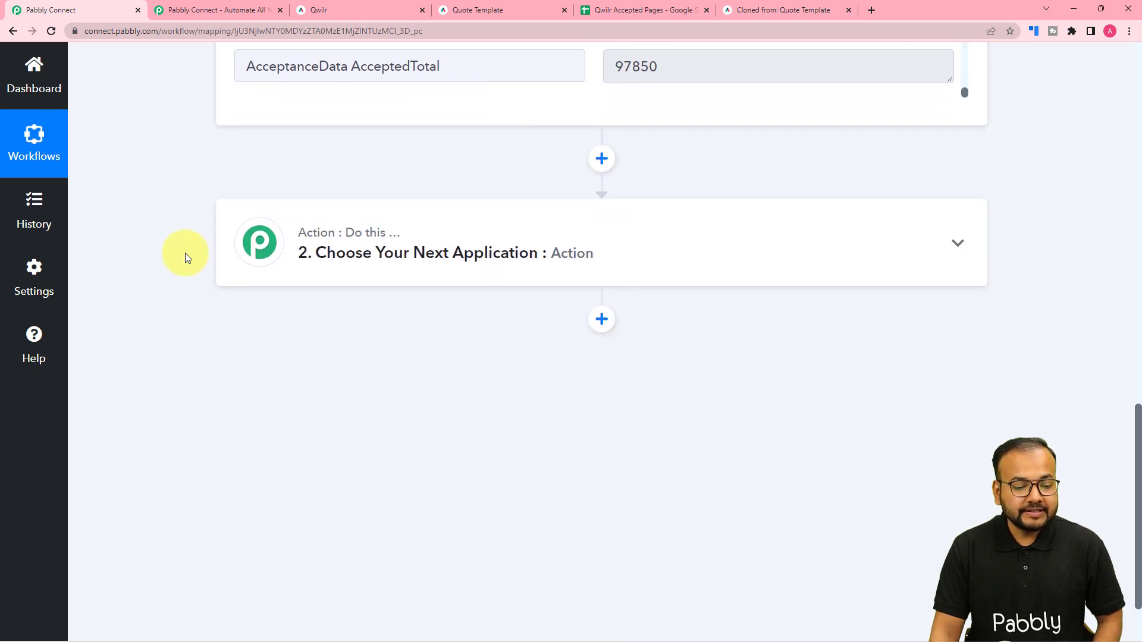
# Switch to the Qwilr Accepted Pages spreadsheet in Google Sheets and widen the Page Name, Accepted by and Email Address columns.
pyautogui.click(616, 7)
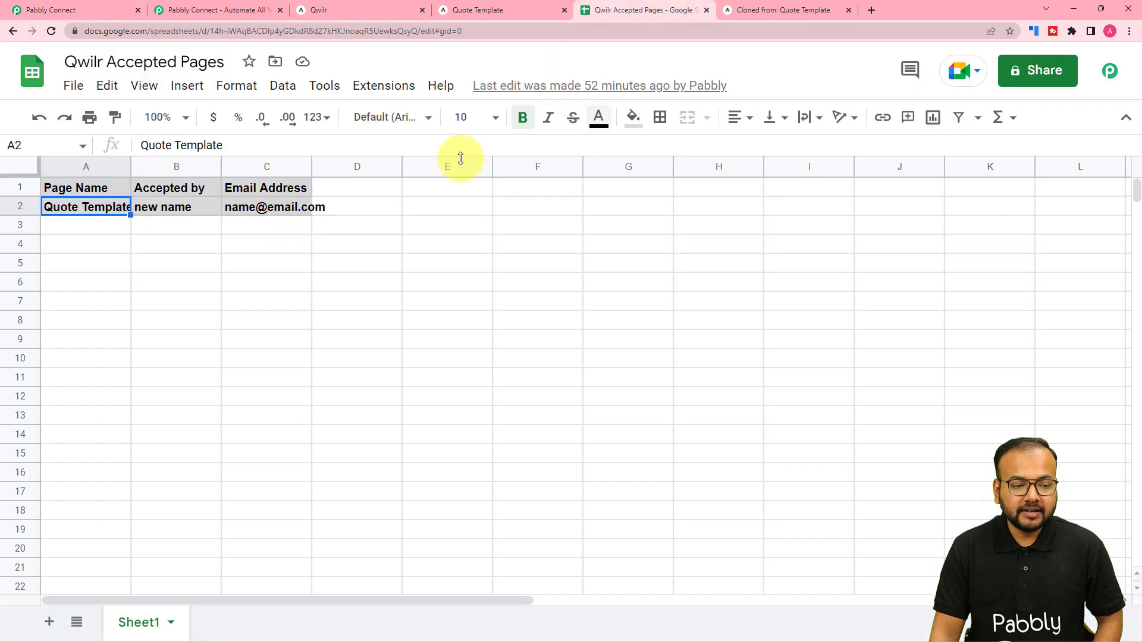
pyautogui.click(130, 241)
pyautogui.moveTo(130, 166); pyautogui.dragTo(196, 166)
pyautogui.moveTo(285, 166); pyautogui.dragTo(343, 166)
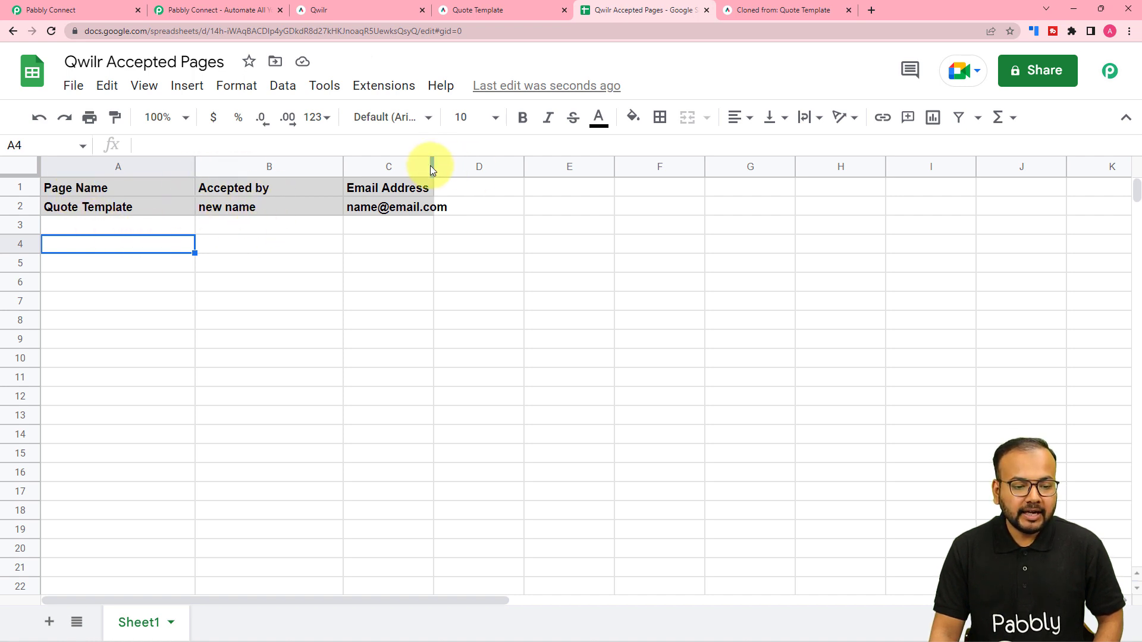
pyautogui.moveTo(432, 170); pyautogui.dragTo(461, 173)
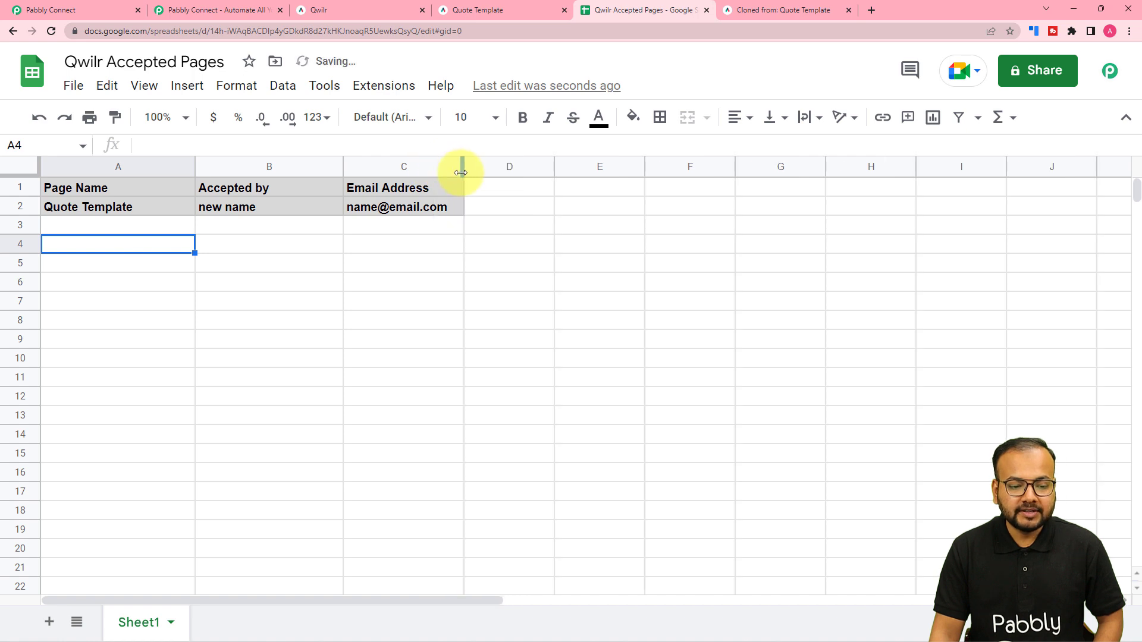
# Return to Pabbly Connect and set the workflow's action step to Google Sheets with the Add New Row event.
pyautogui.click(80, 11)
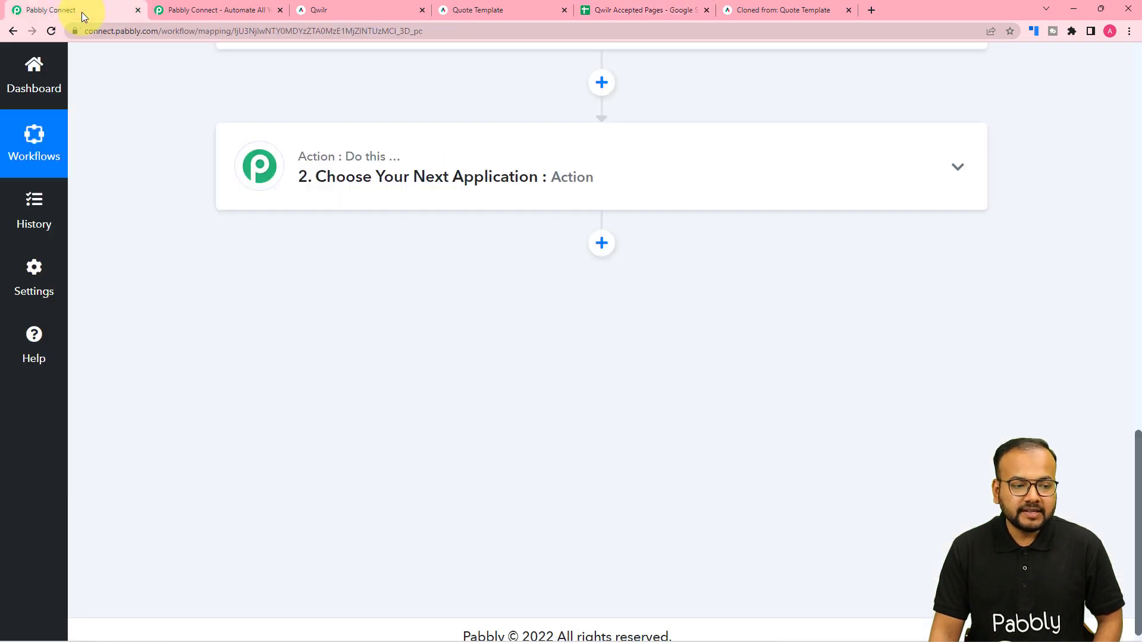
pyautogui.click(400, 195)
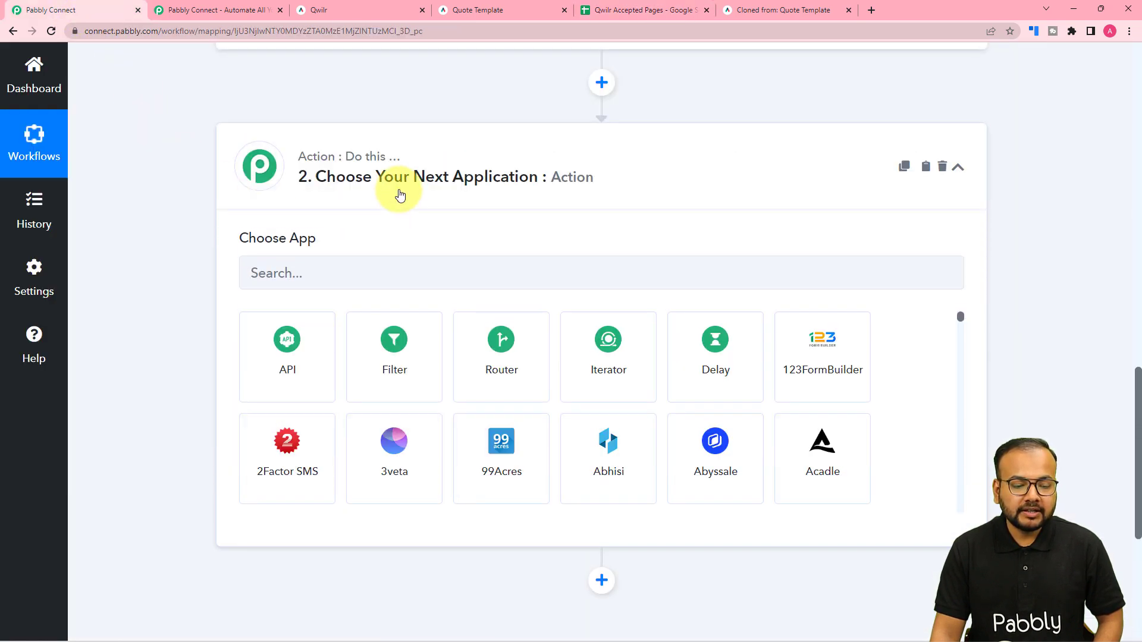
pyautogui.scroll(-2, 398, 193)
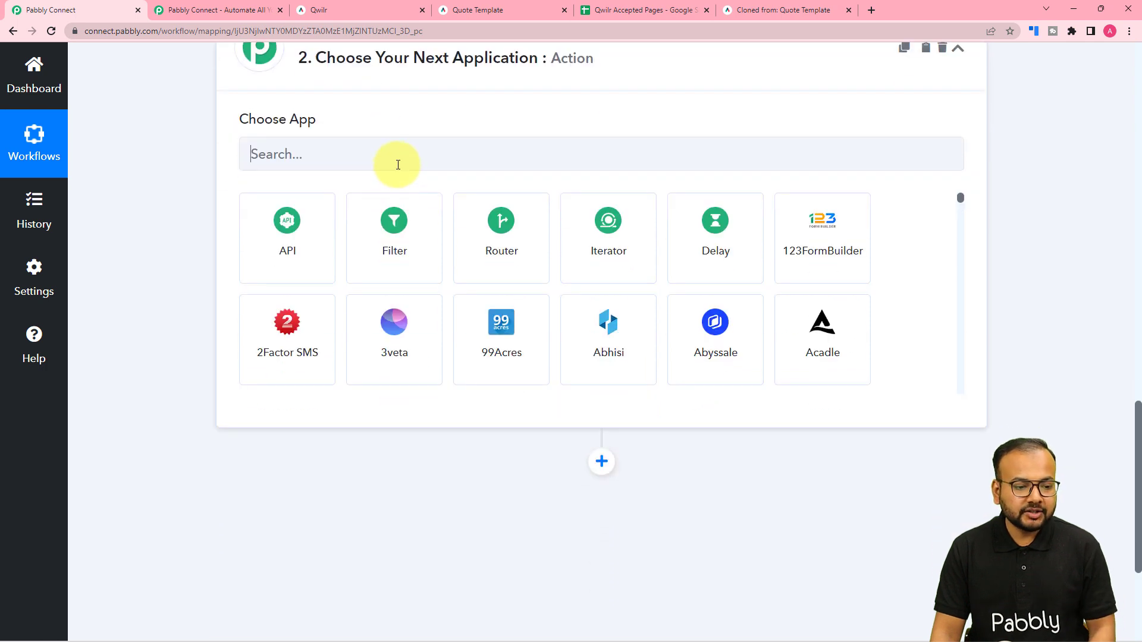
pyautogui.click(398, 164)
pyautogui.write('goo')
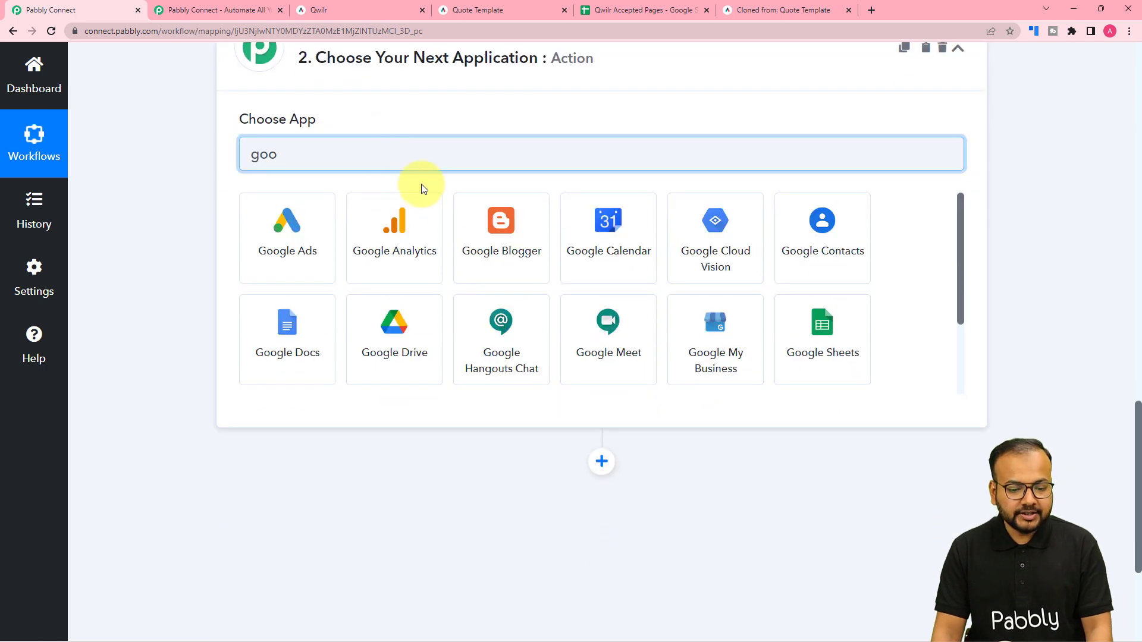
pyautogui.click(787, 325)
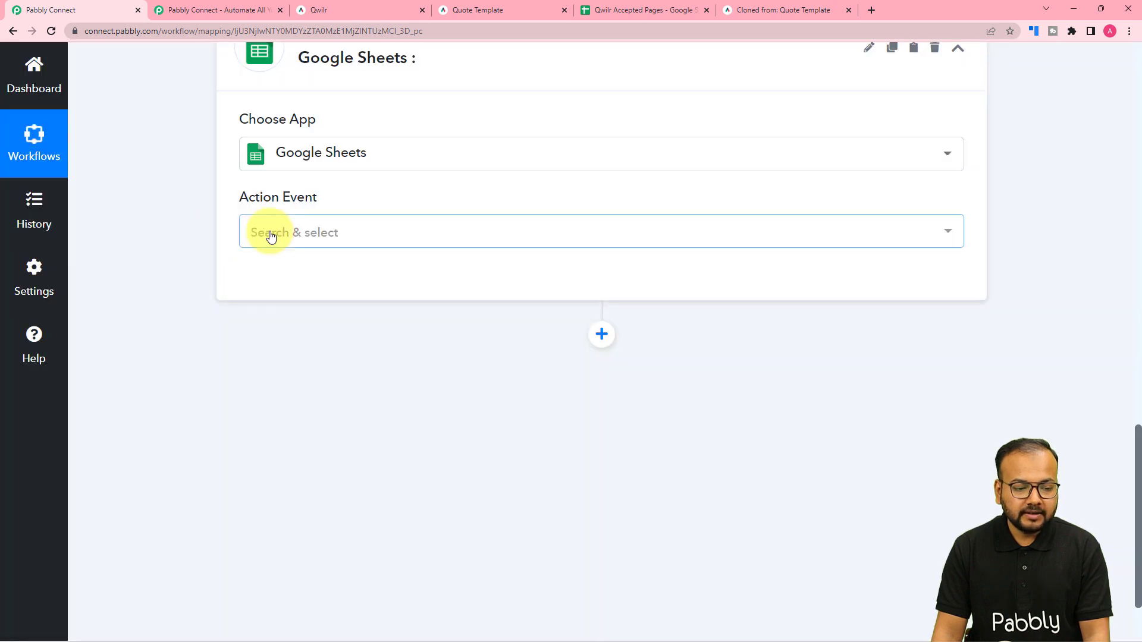
pyautogui.click(270, 236)
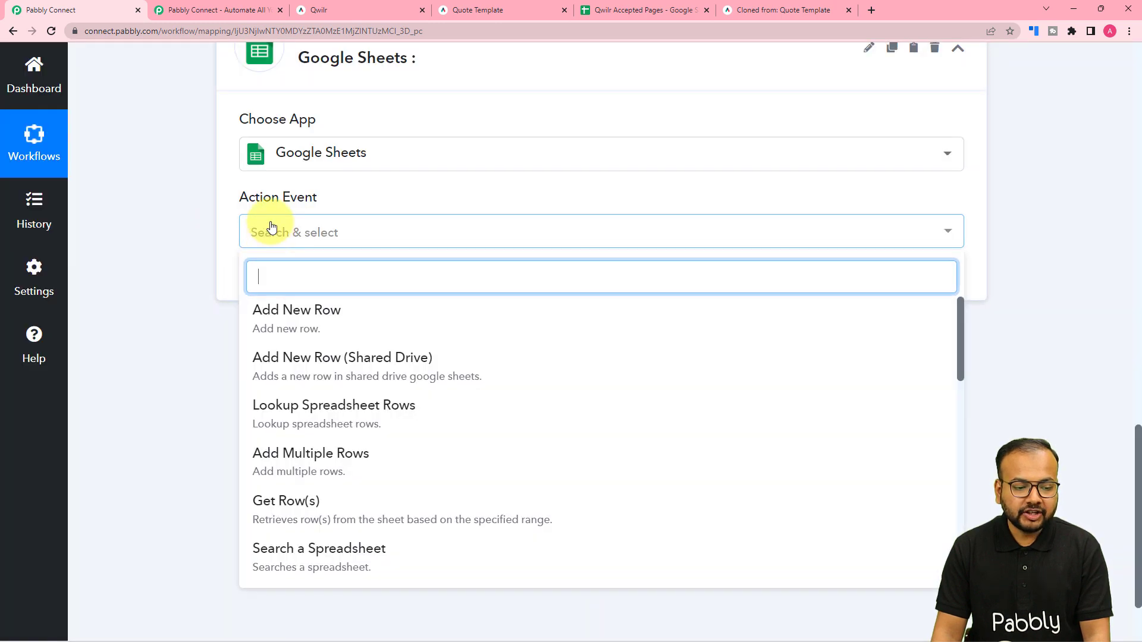
pyautogui.click(291, 327)
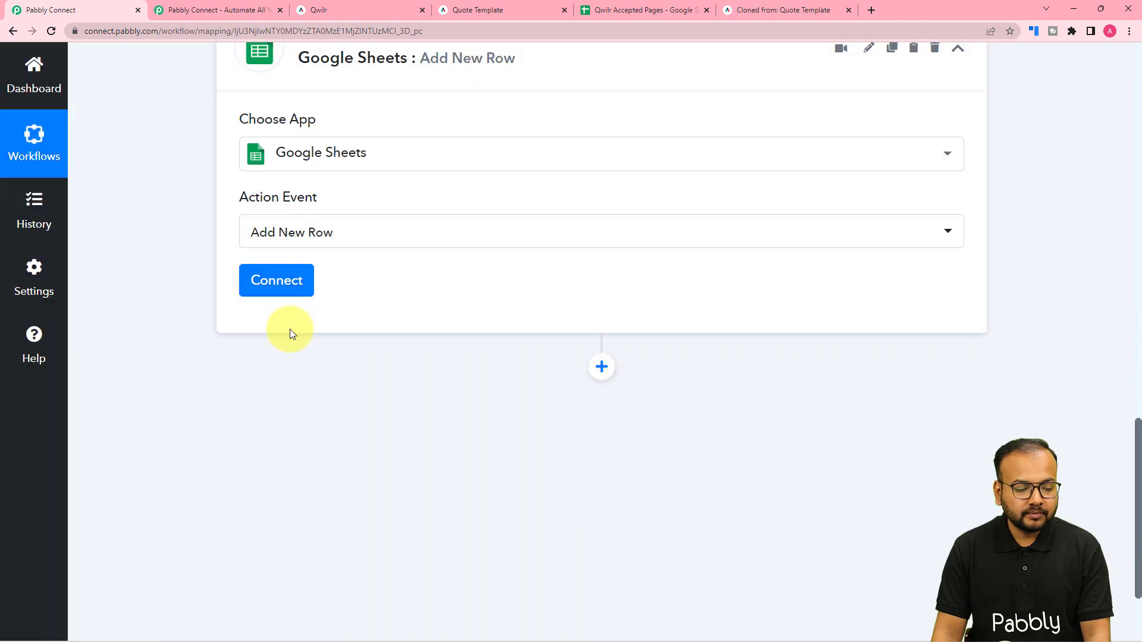
# Add a new Google Sheets connection for the action by signing in with a Google account and granting Pabbly Connect Sheets access.
pyautogui.click(275, 284)
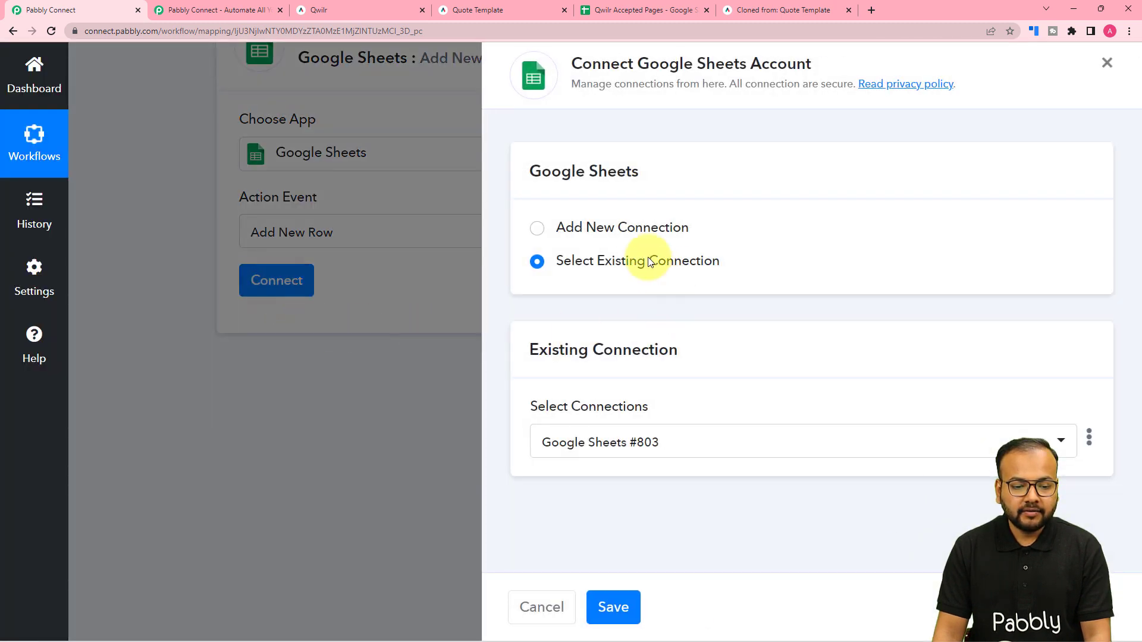
pyautogui.click(531, 232)
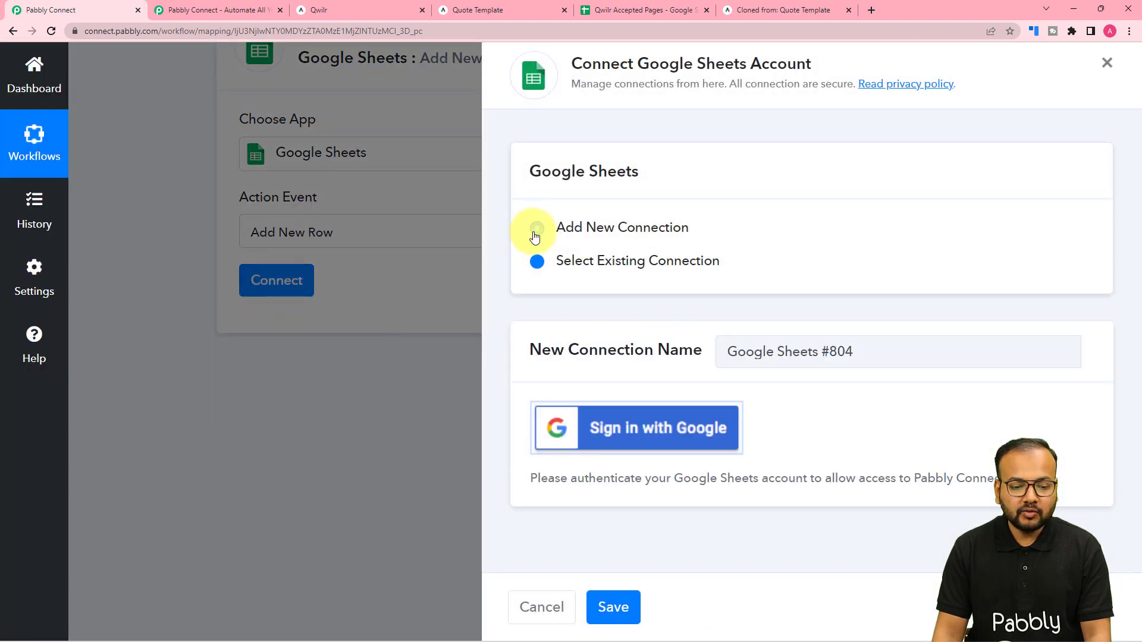
pyautogui.click(594, 427)
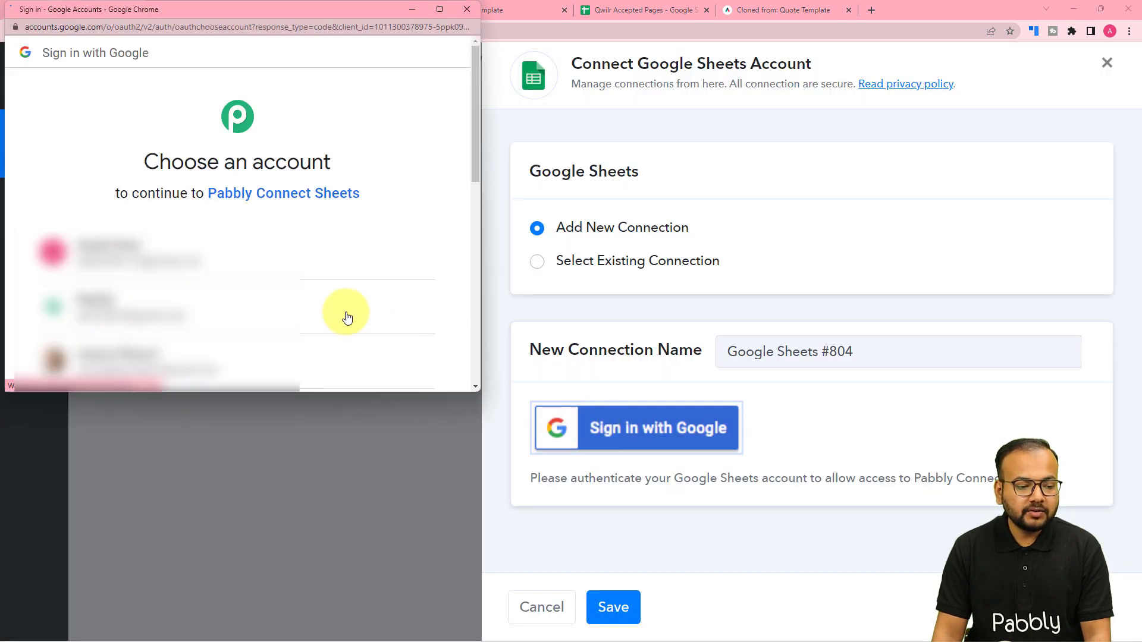
pyautogui.click(300, 324)
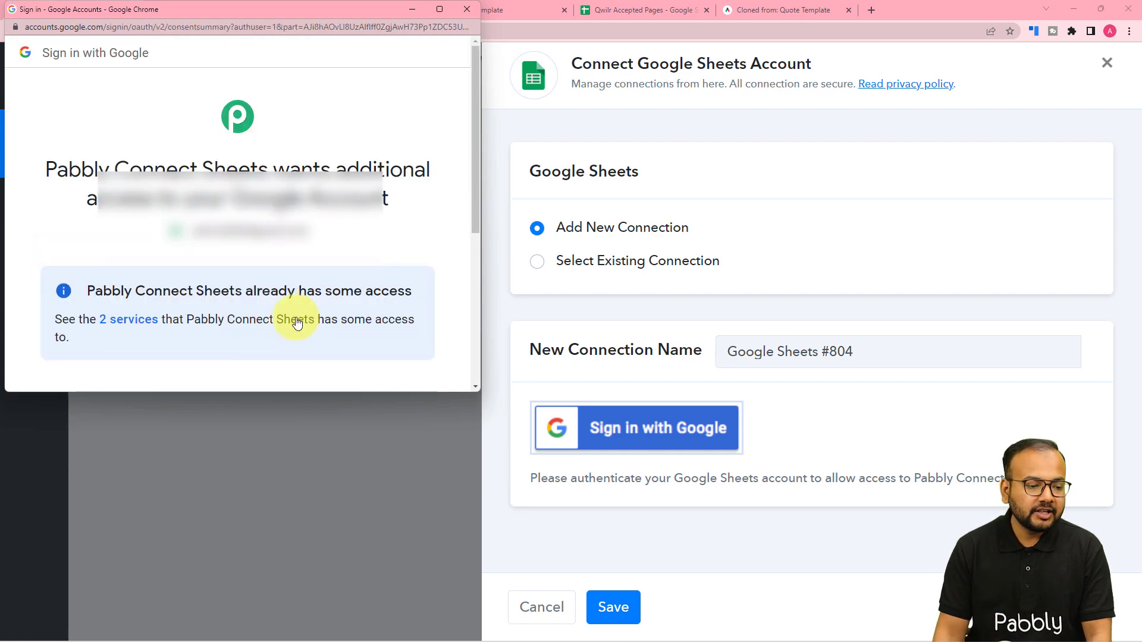
pyautogui.scroll(-5, 228, 201)
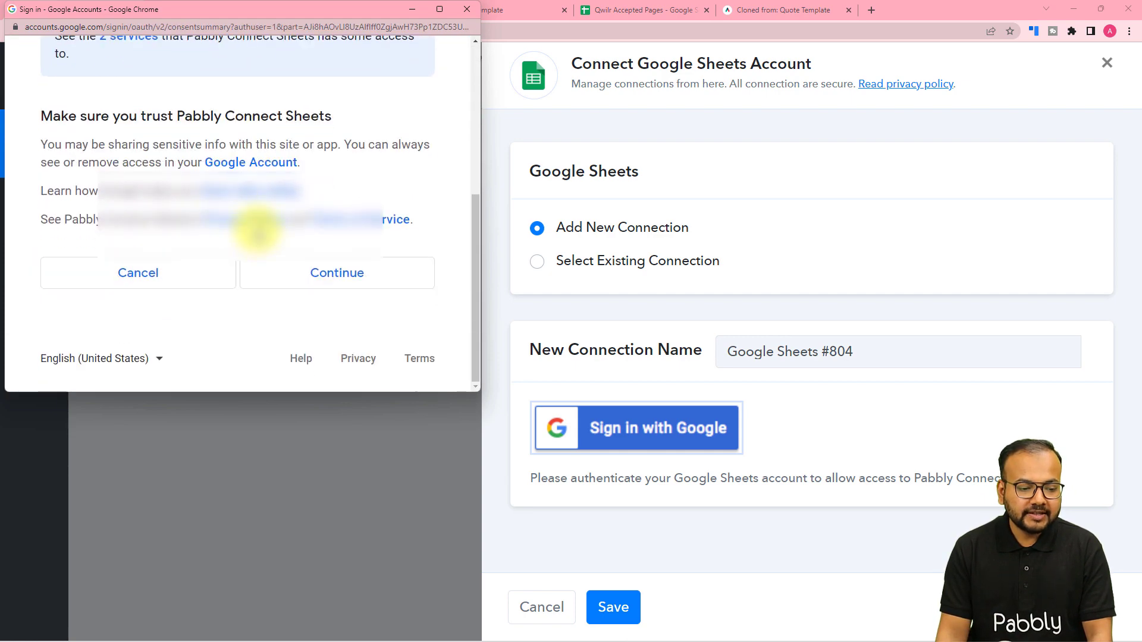
pyautogui.click(293, 263)
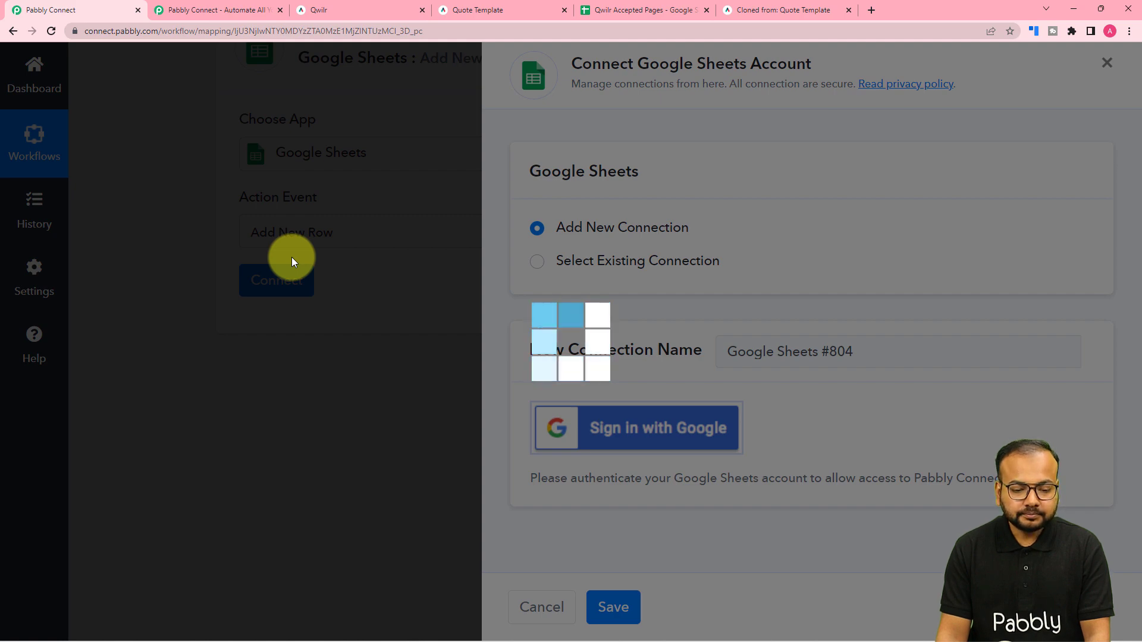
# Check the spreadsheet's title in Google Sheets and choose Qwilr Accepted Pages as the action's target spreadsheet.
pyautogui.scroll(-2, 291, 257)
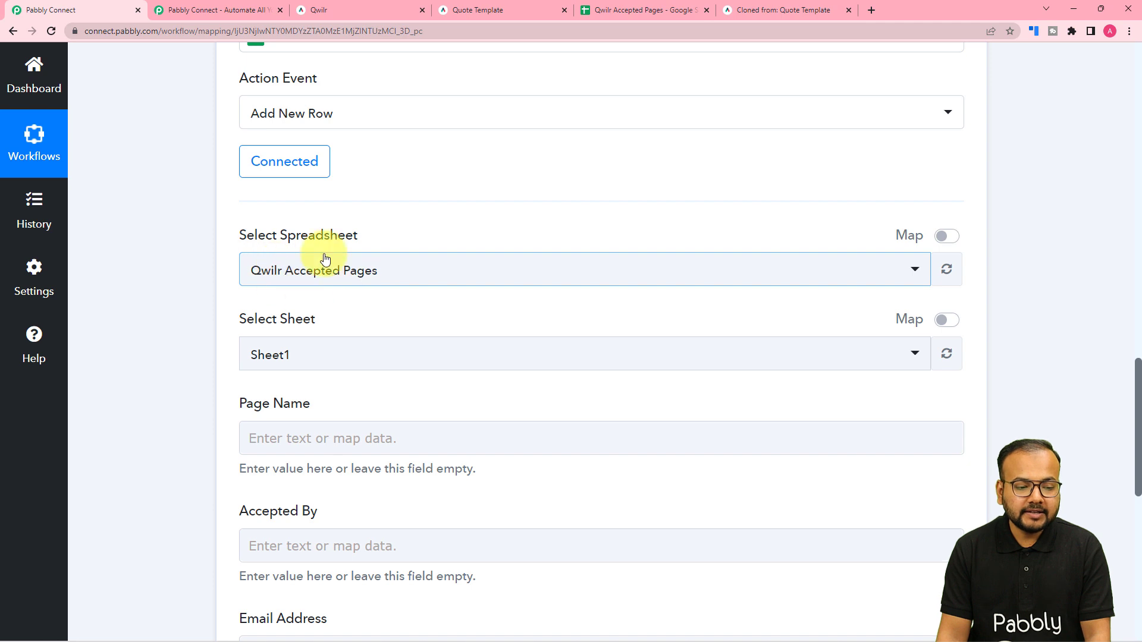
pyautogui.click(369, 279)
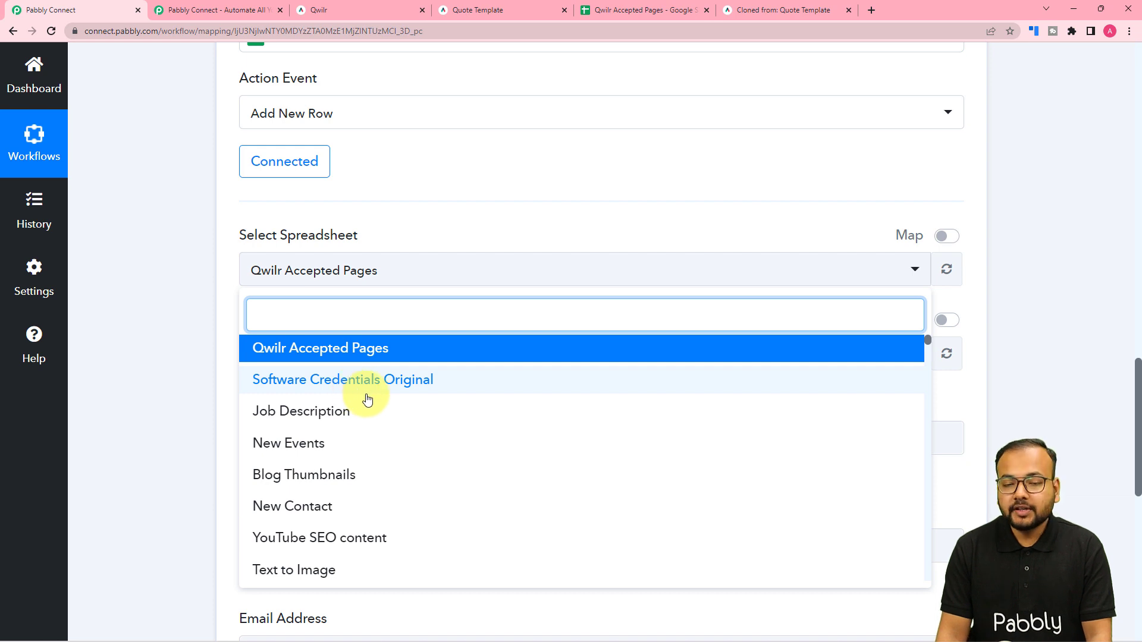
pyautogui.scroll(-3, 364, 395)
pyautogui.scroll(3, 365, 395)
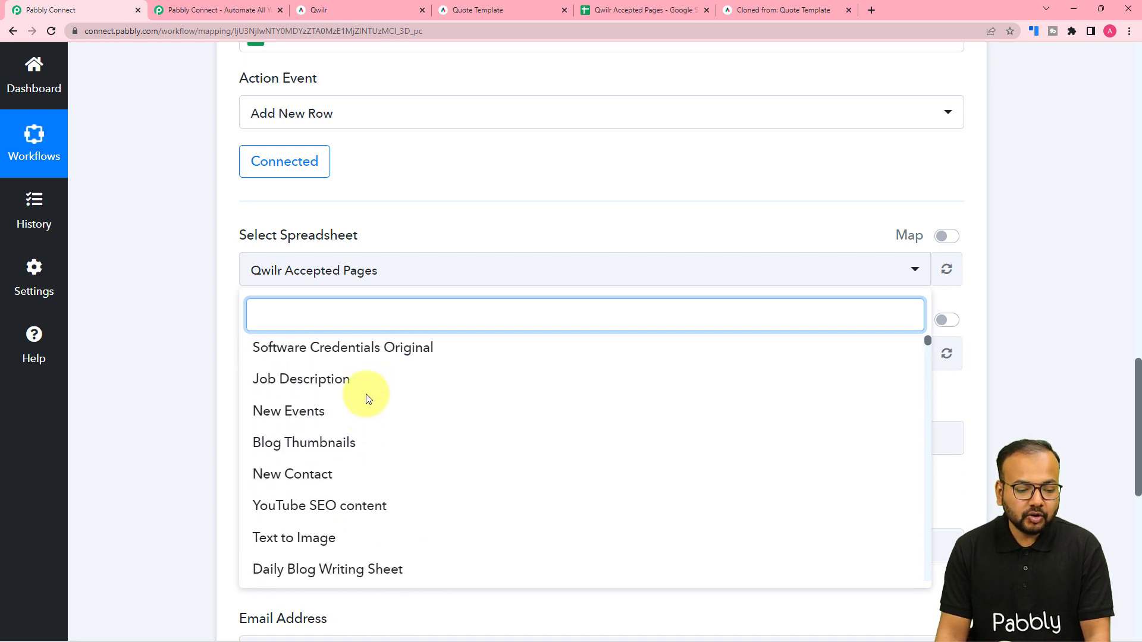
pyautogui.click(134, 290)
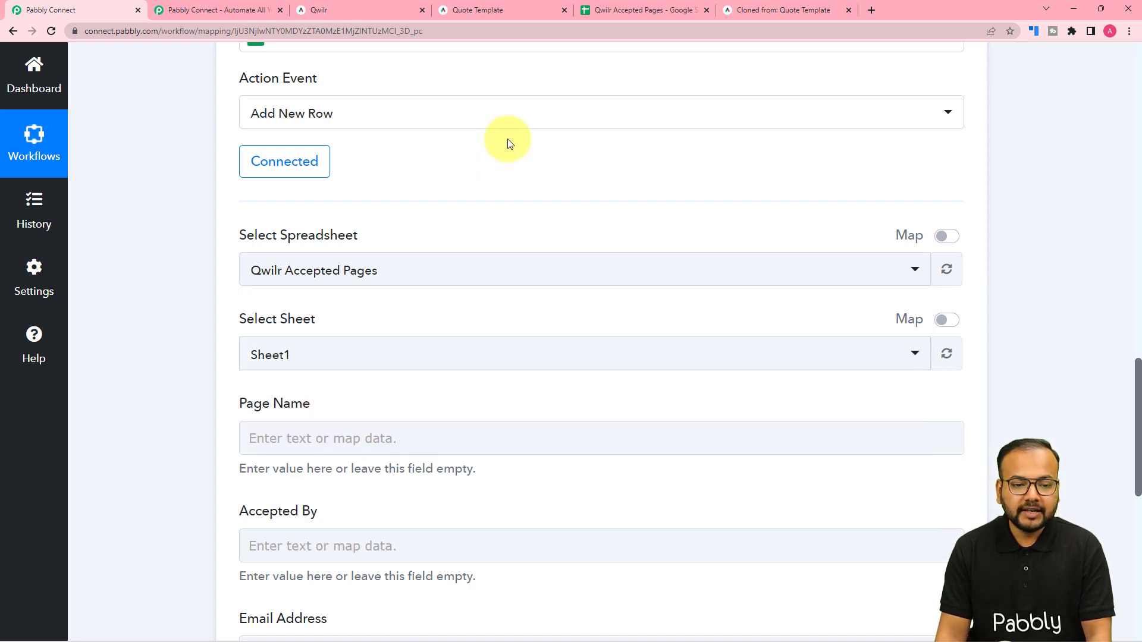
pyautogui.click(620, 12)
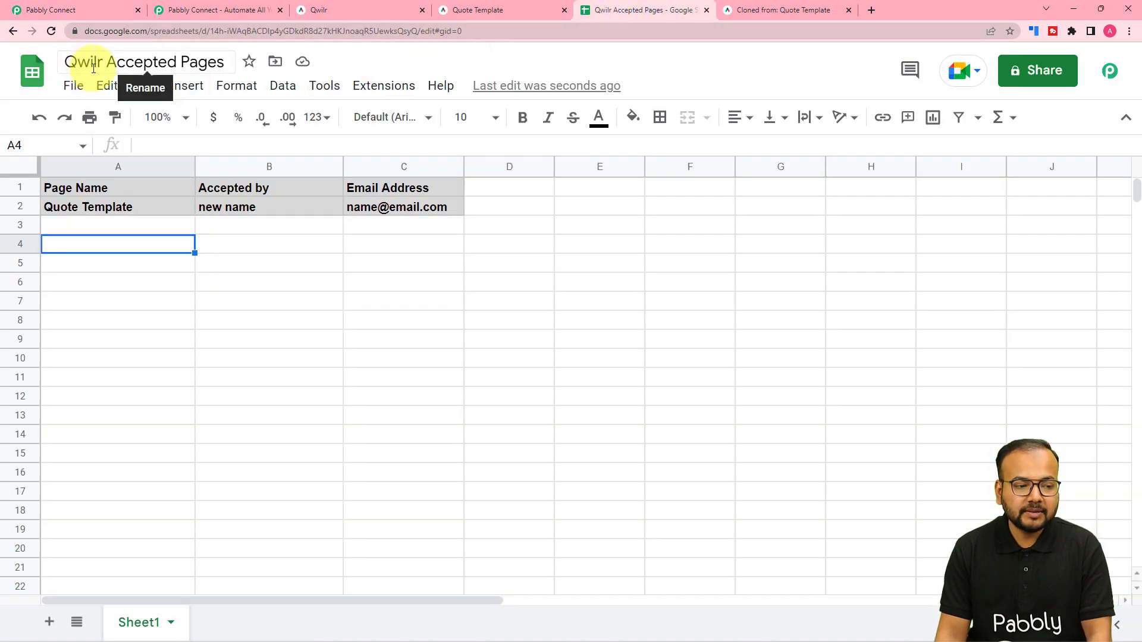
pyautogui.click(97, 13)
pyautogui.click(319, 270)
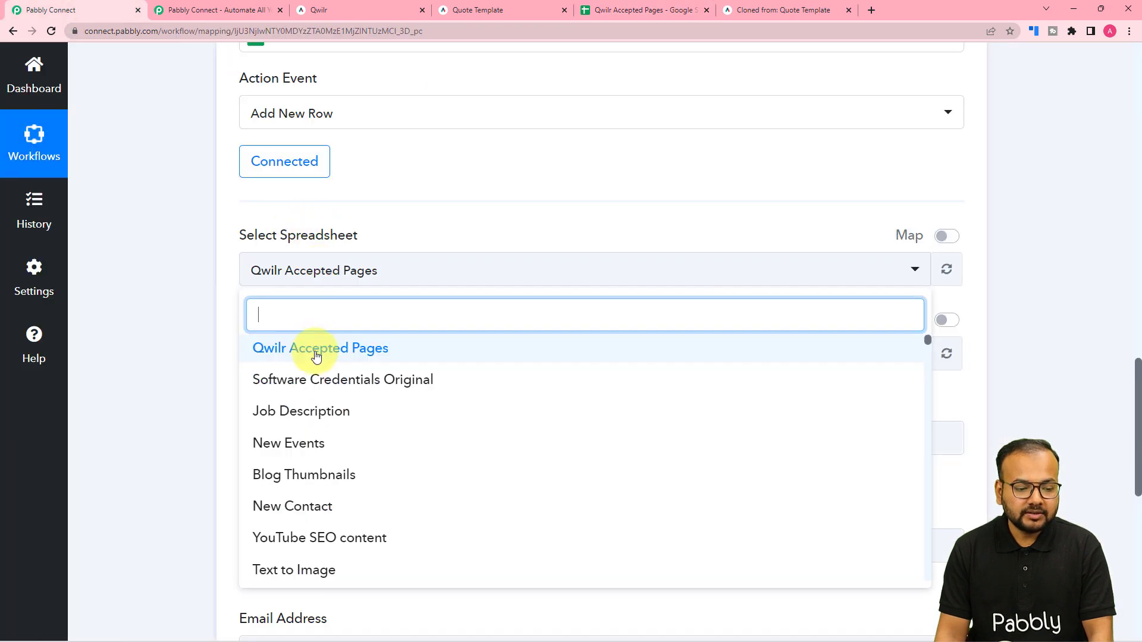
pyautogui.click(316, 348)
# Compare the action's sheet selection and its Page Name, Accepted By and Email Address fields with the spreadsheet's tab and column headings.
pyautogui.scroll(-2, 156, 262)
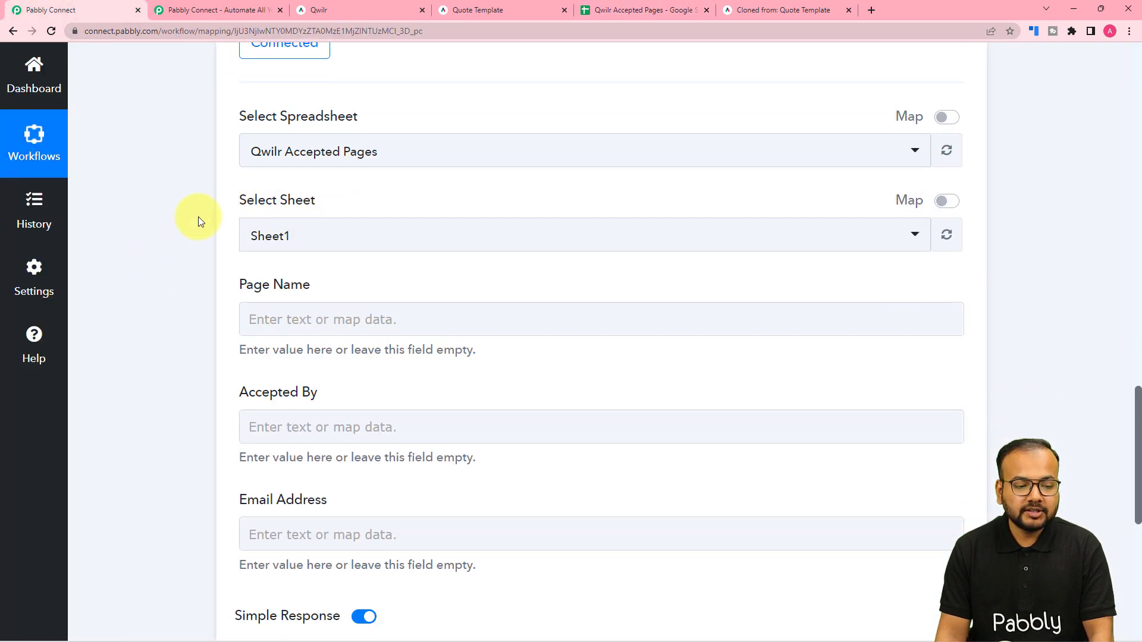
pyautogui.click(617, 14)
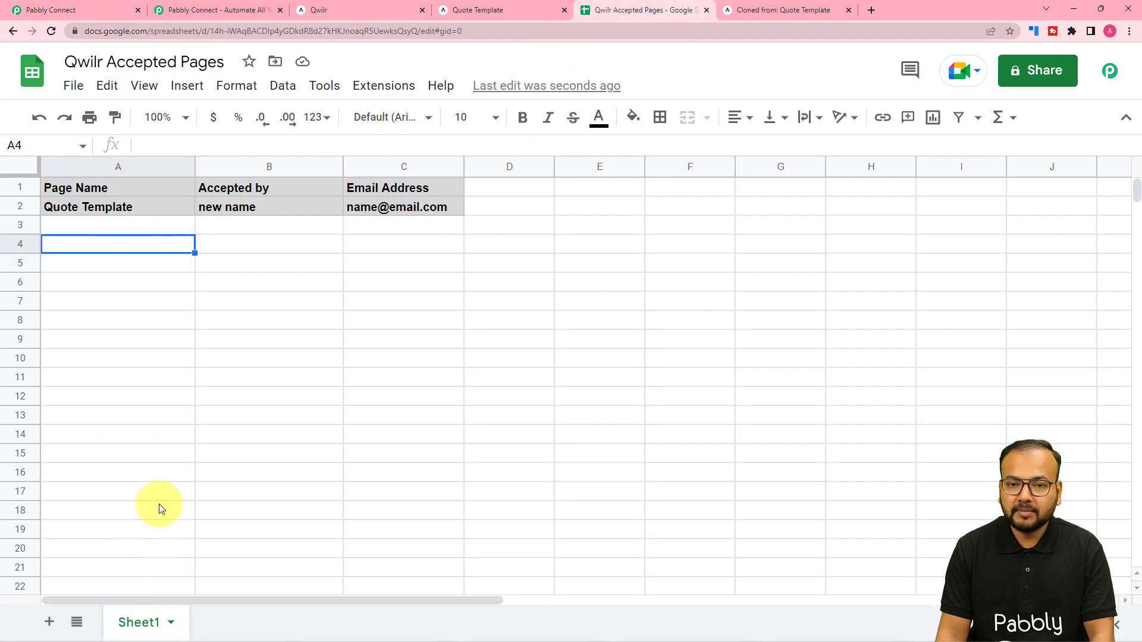
pyautogui.click(89, 13)
pyautogui.scroll(-3, 148, 230)
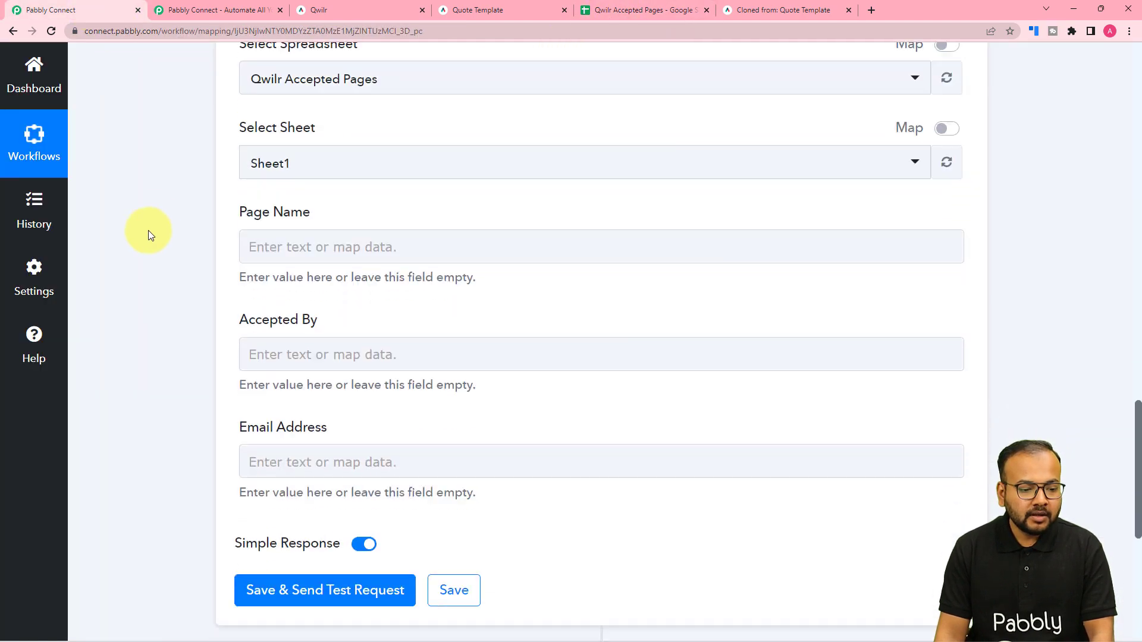
pyautogui.click(250, 300)
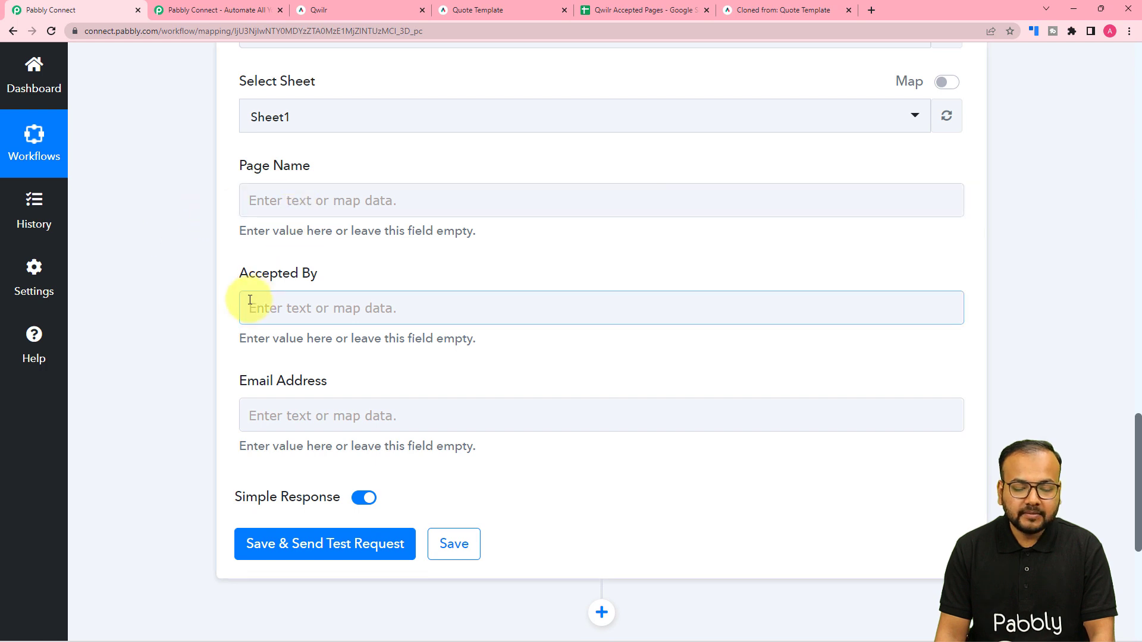
pyautogui.click(259, 417)
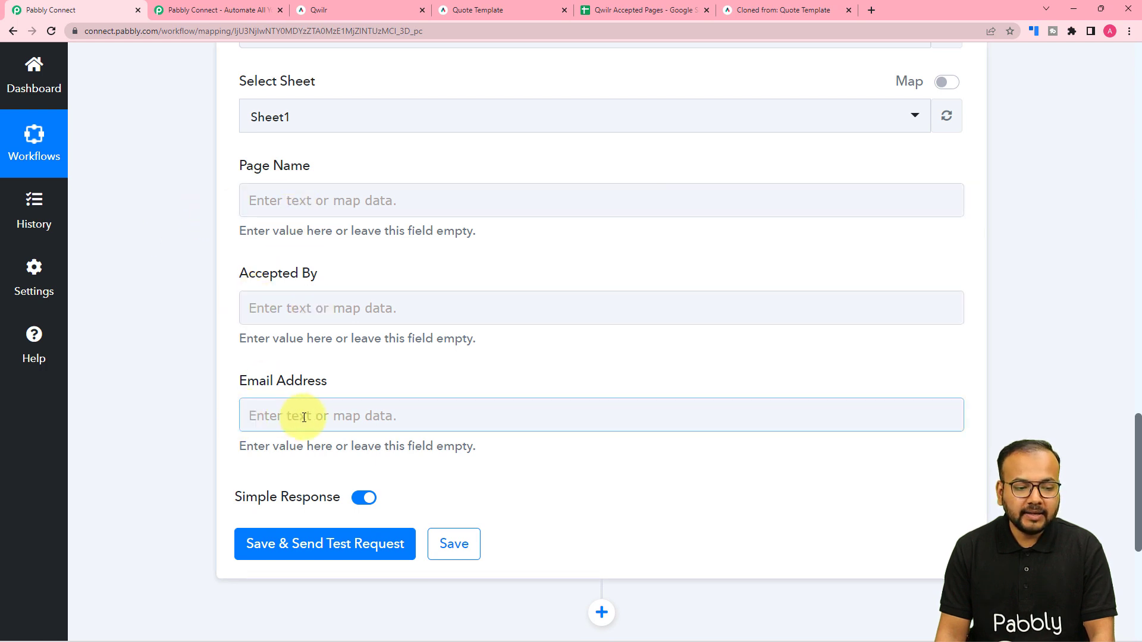
pyautogui.click(636, 14)
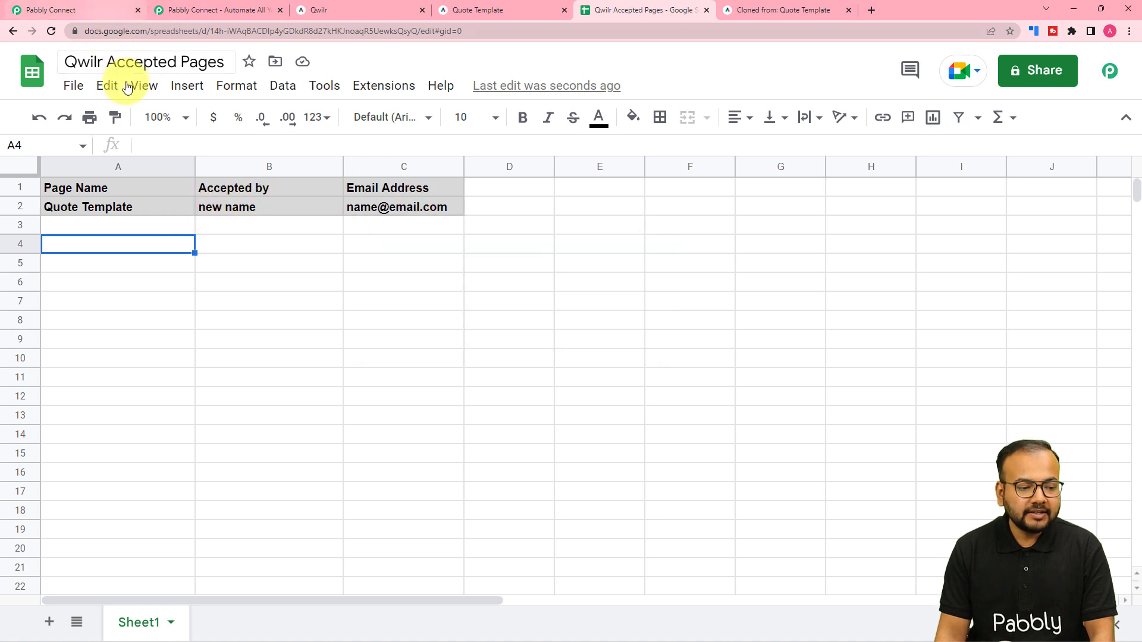
pyautogui.click(84, 6)
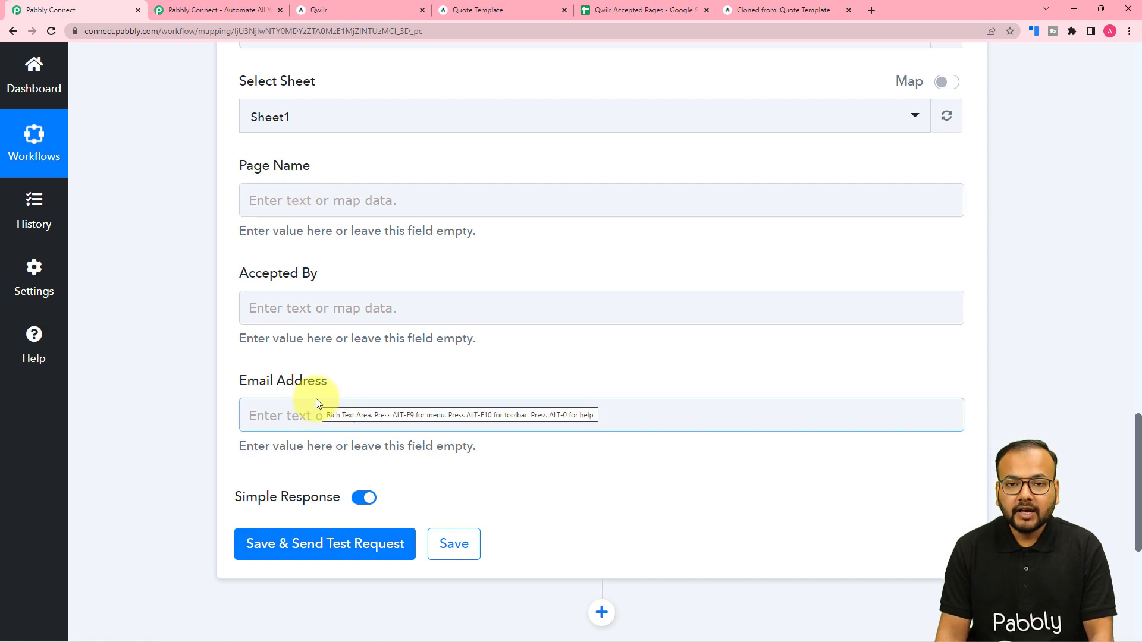
# Examine the accepter's name and email fields in the response received by the Qwilr trigger.
pyautogui.scroll(6, 321, 398)
pyautogui.scroll(10, 324, 397)
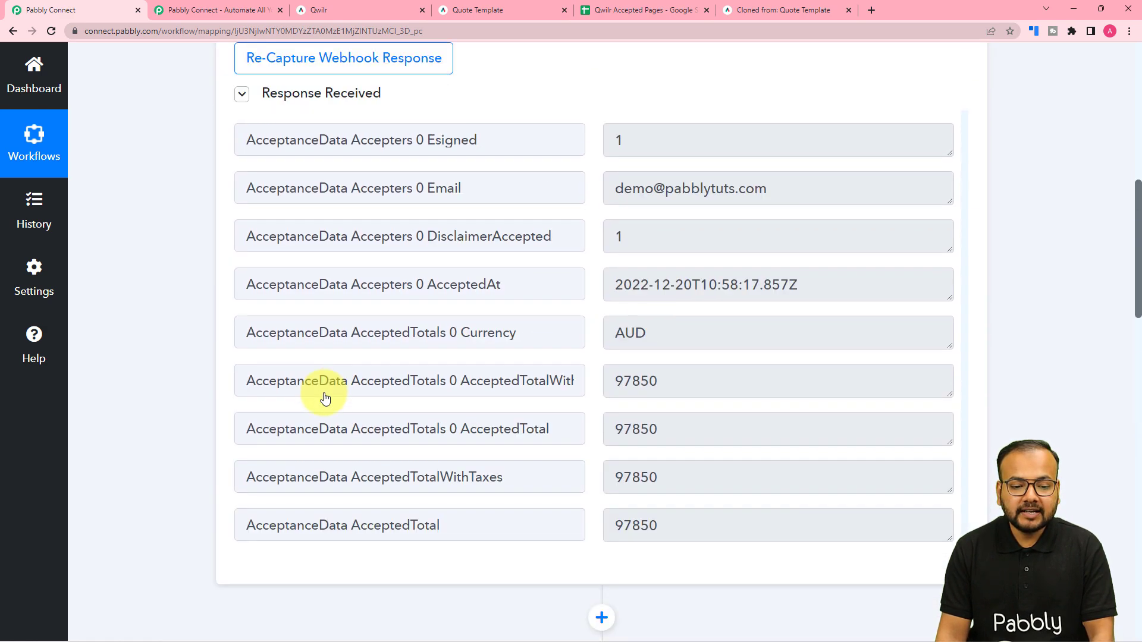
pyautogui.scroll(3, 325, 393)
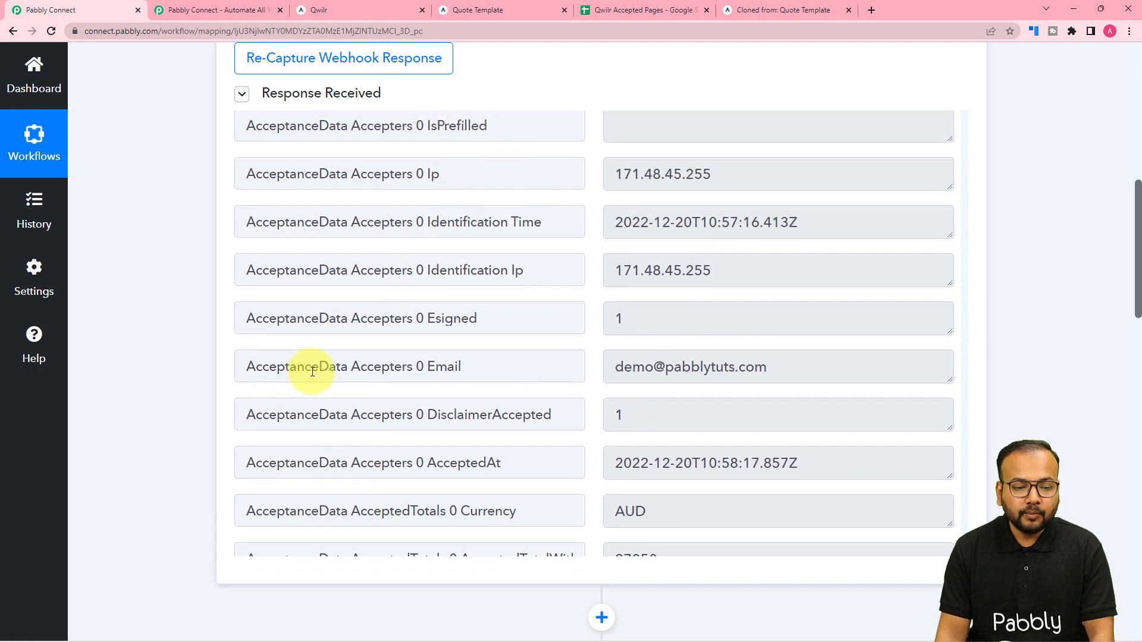
pyautogui.scroll(4, 353, 378)
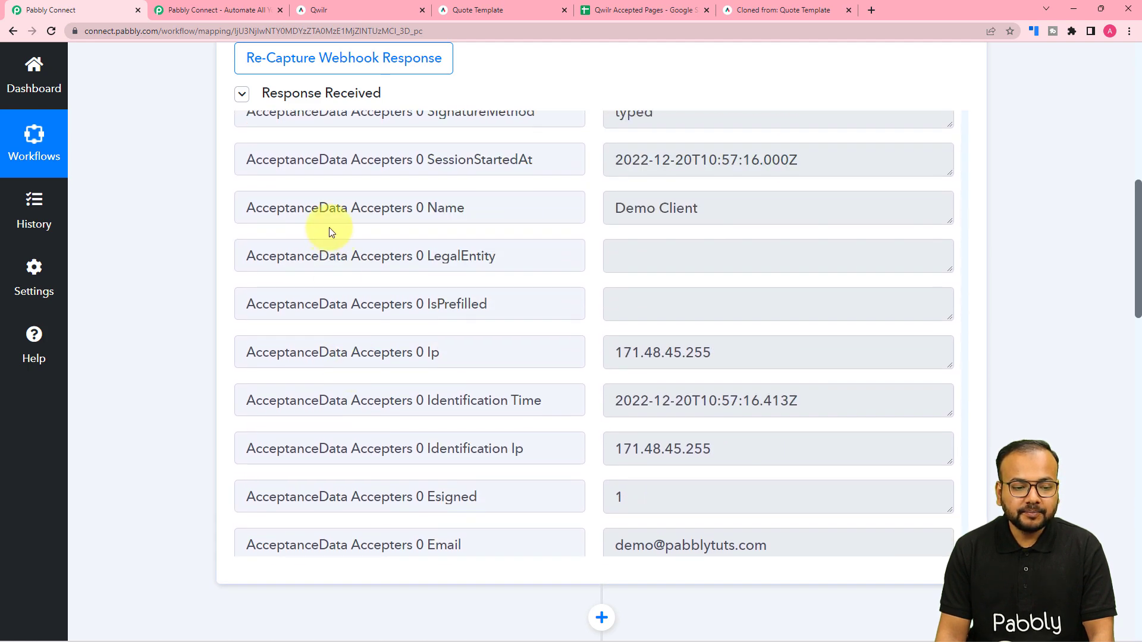
pyautogui.scroll(-15, 103, 241)
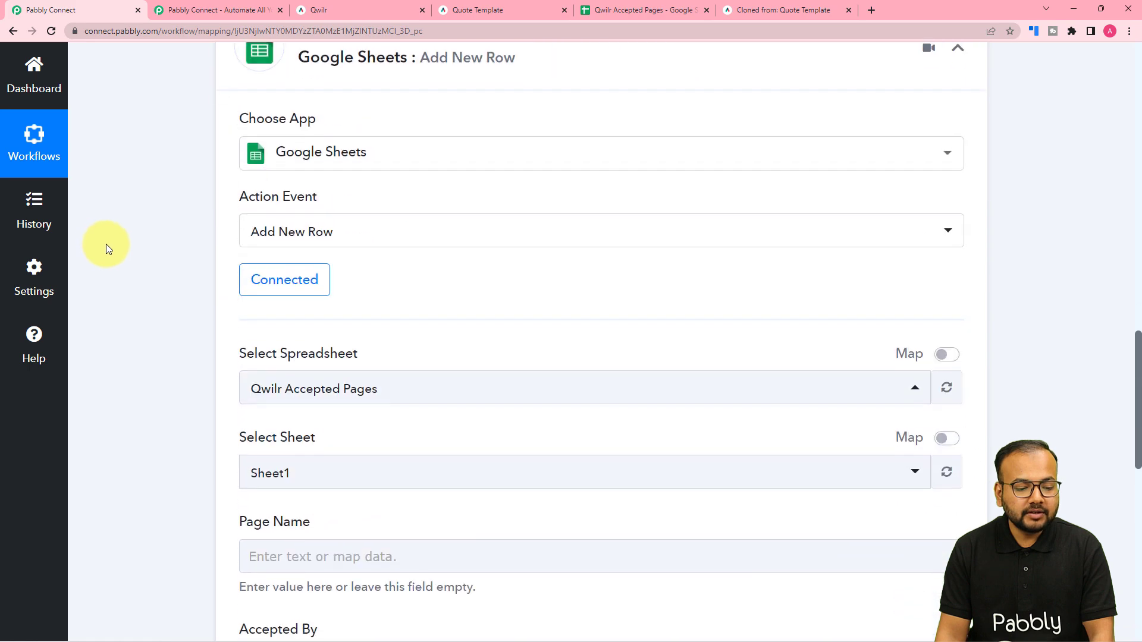
pyautogui.scroll(-3, 105, 244)
pyautogui.scroll(2, 116, 241)
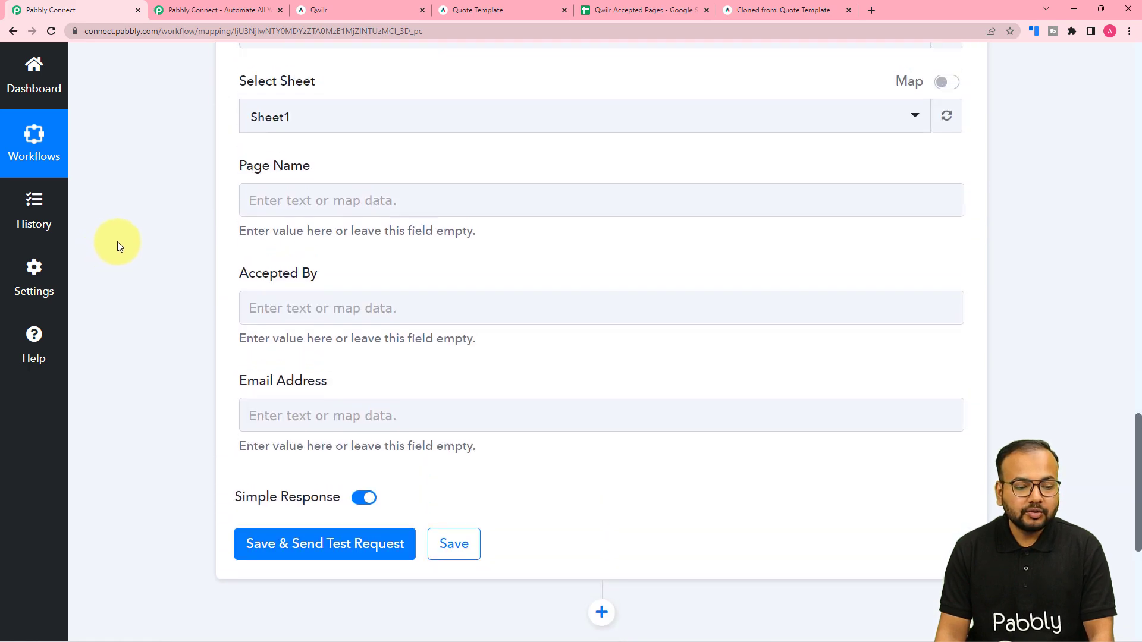
# Map the Google Sheets action's Page Name field to Project Name from the Qwilr: Project Accepted trigger data.
pyautogui.click(265, 189)
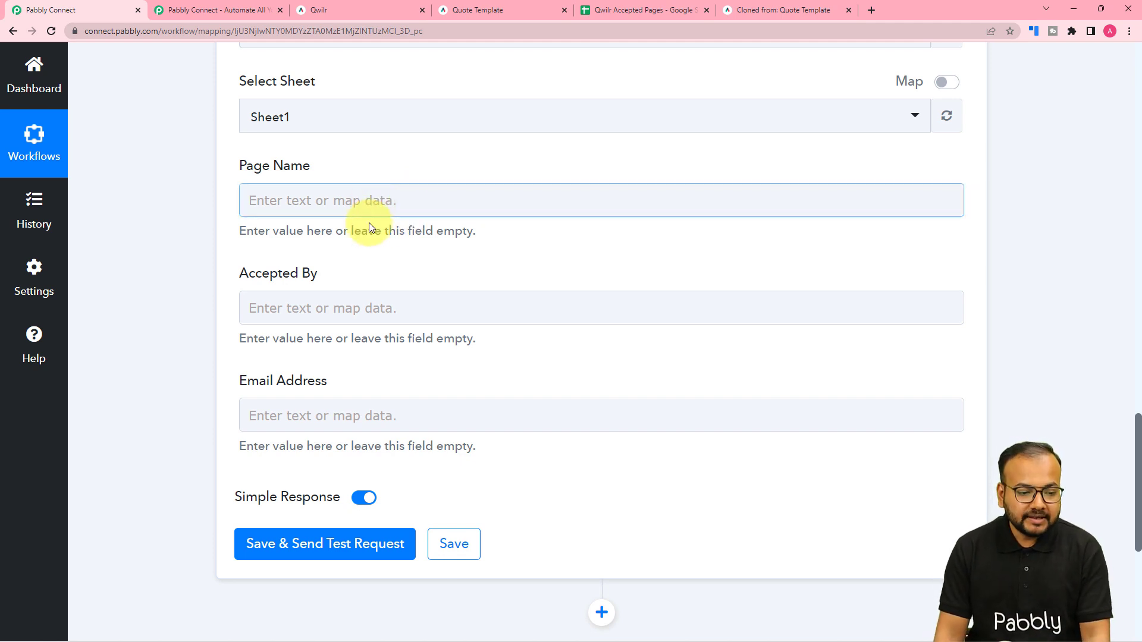
pyautogui.click(370, 205)
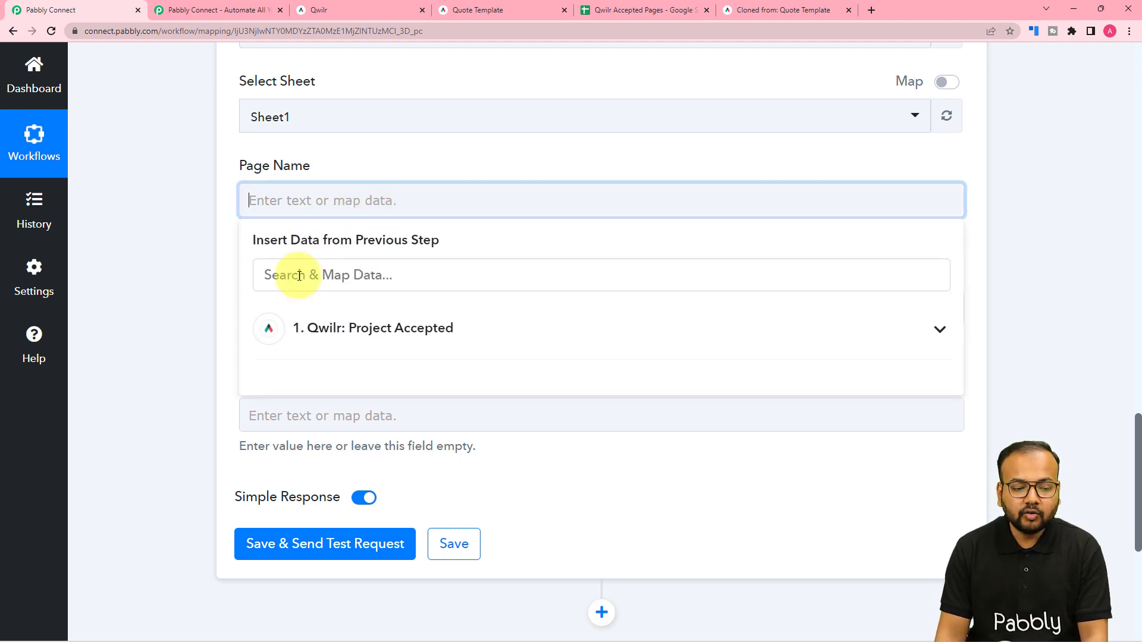
pyautogui.click(377, 343)
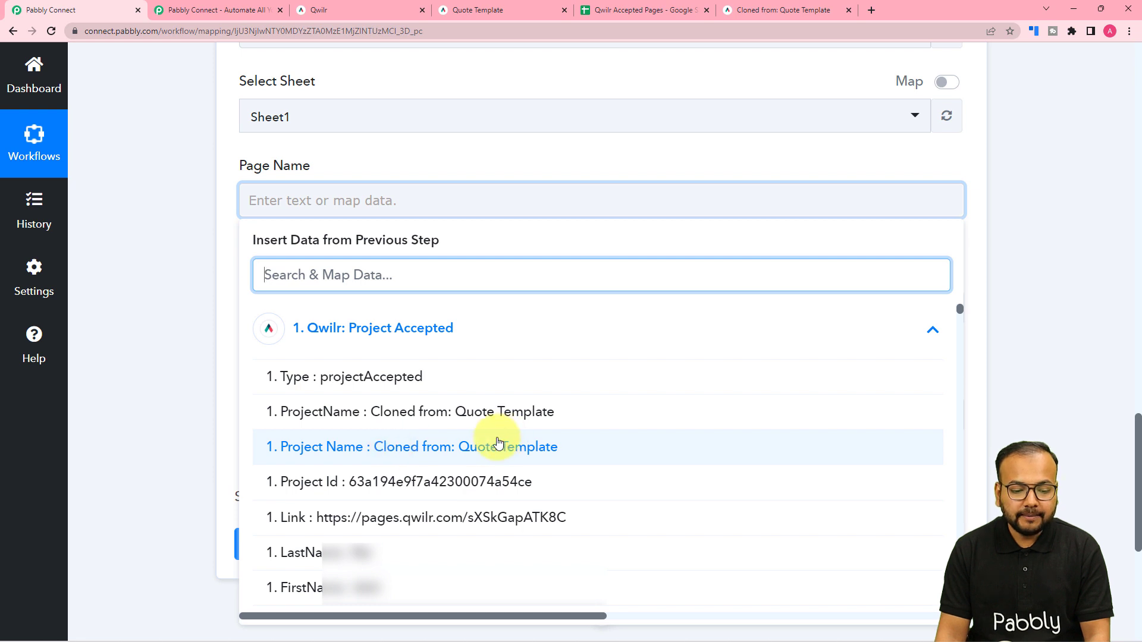
pyautogui.click(408, 446)
pyautogui.click(180, 280)
pyautogui.scroll(-2, 306, 253)
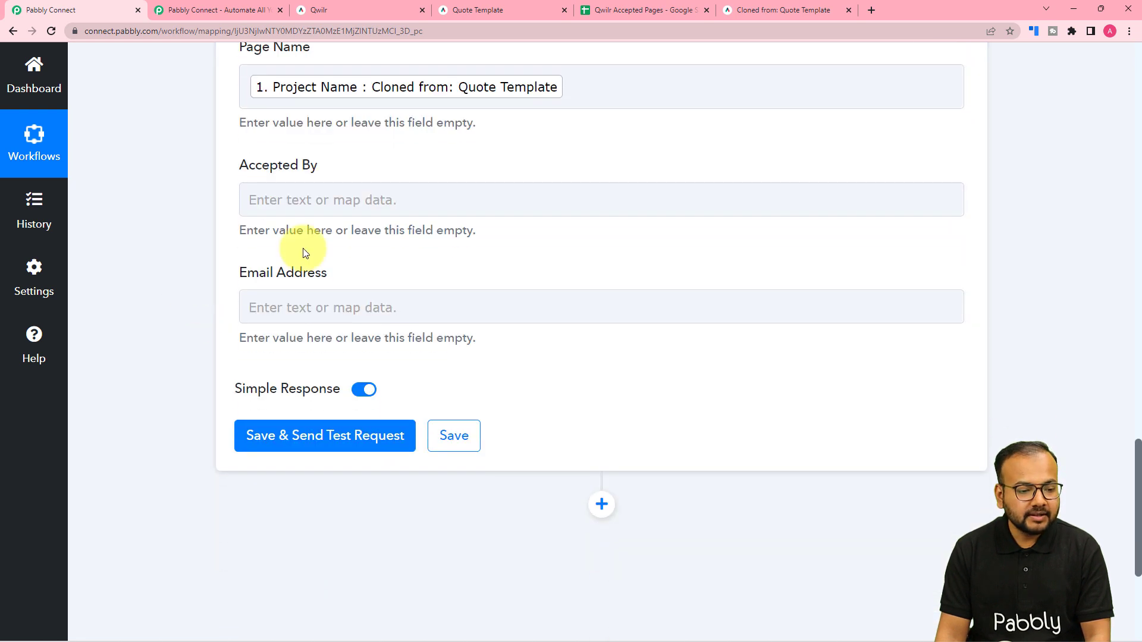
# Search the trigger data for "accepter" and map the Accepted By field to AcceptanceData Accepters 0 Name.
pyautogui.click(339, 201)
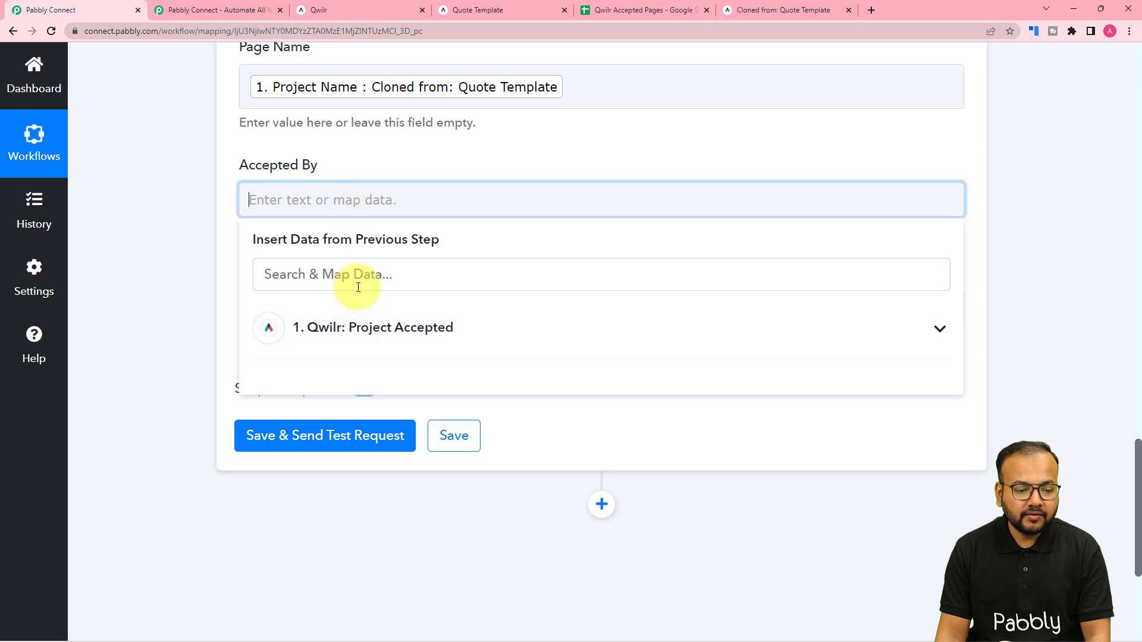
pyautogui.click(358, 287)
pyautogui.write('na')
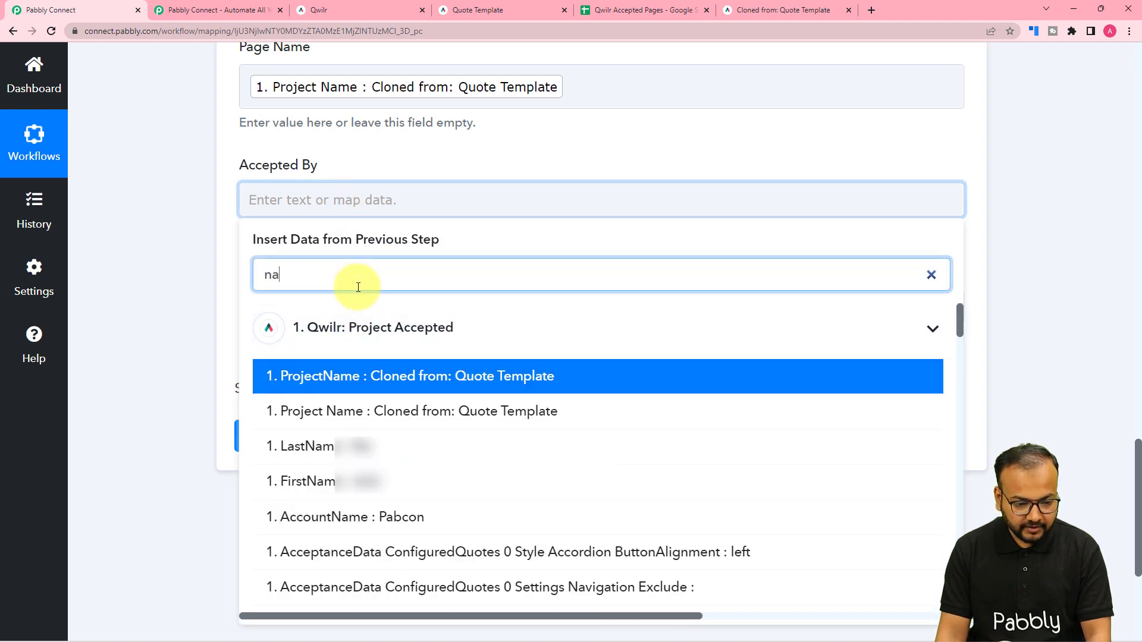
pyautogui.write('m')
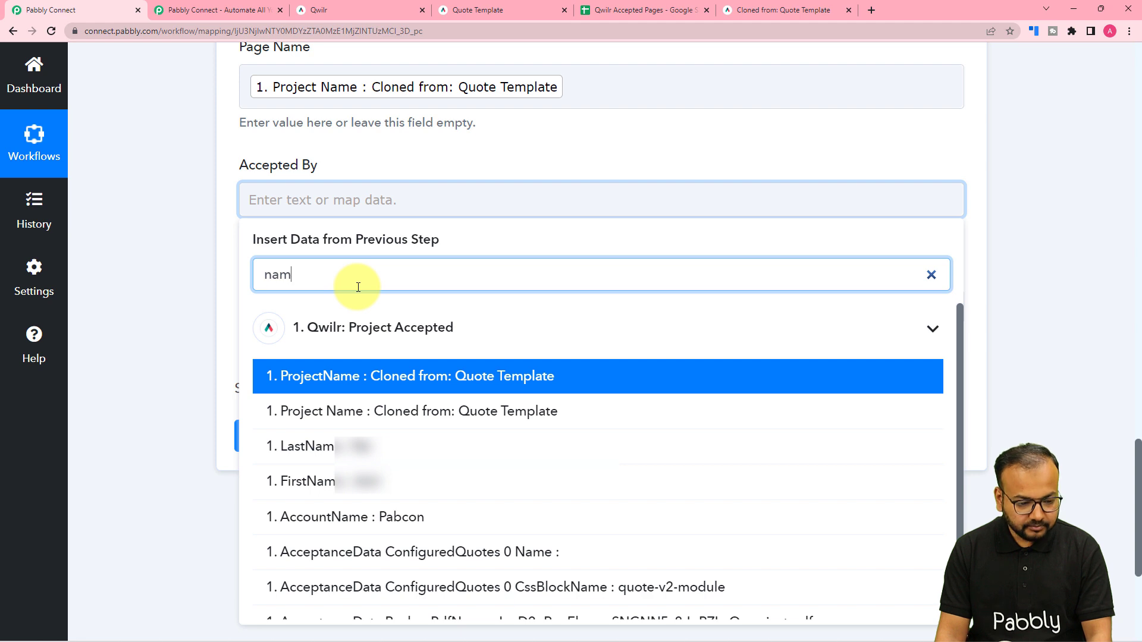
pyautogui.write('e')
pyautogui.scroll(-1, 393, 366)
pyautogui.scroll(-1, 393, 367)
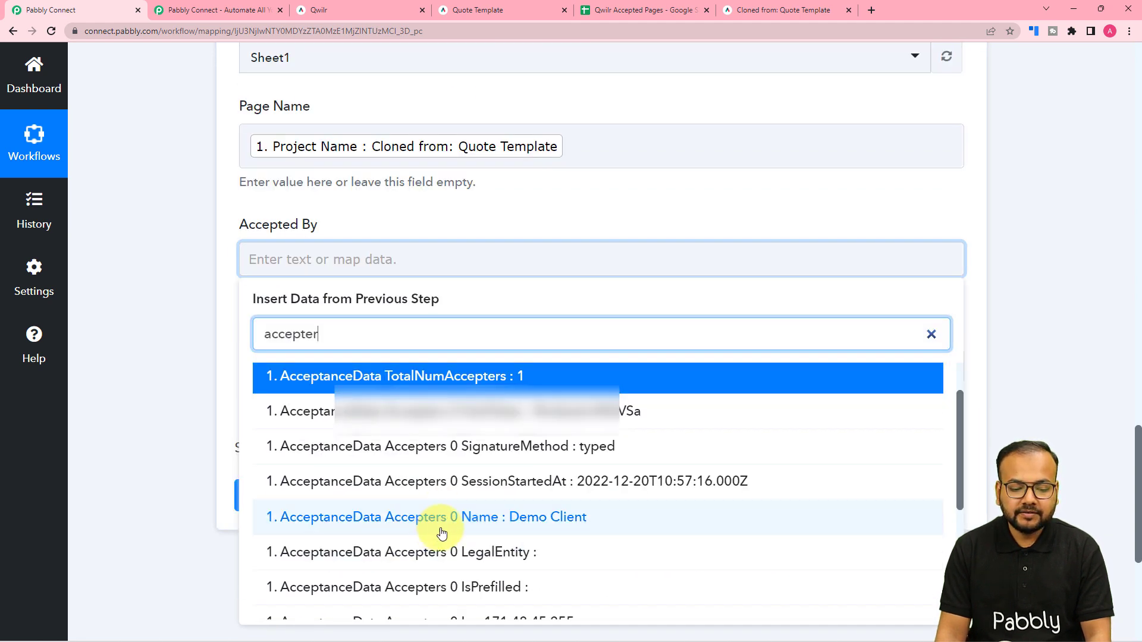
pyautogui.click(487, 518)
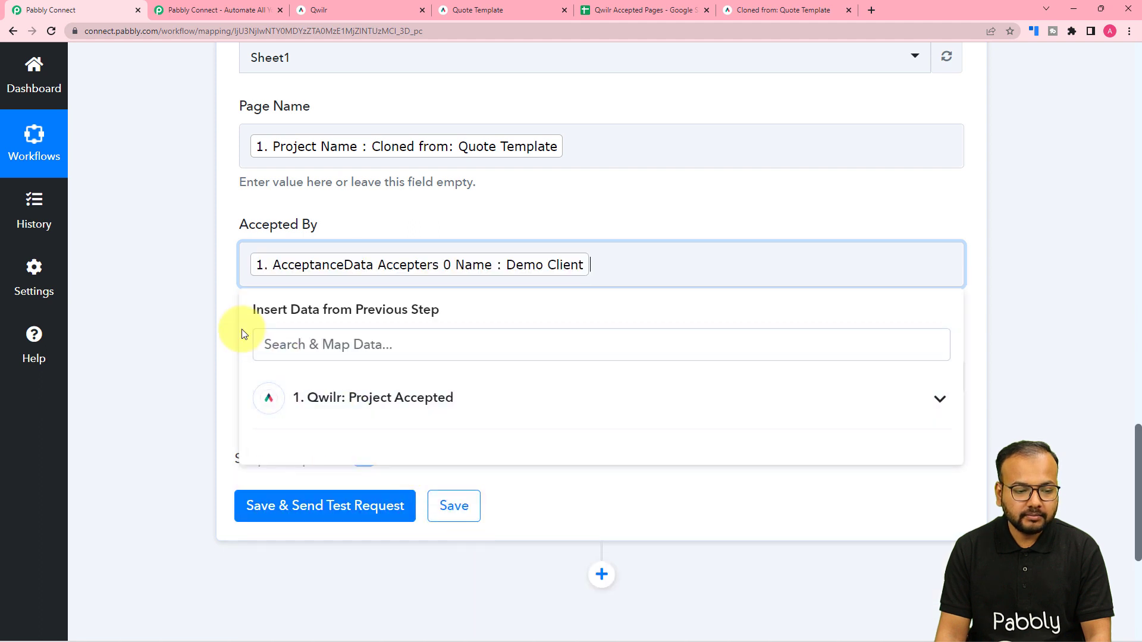
pyautogui.click(202, 317)
# Search the trigger data for "accepter" and map the Email Address field to AcceptanceData Accepters 0 Email.
pyautogui.click(298, 377)
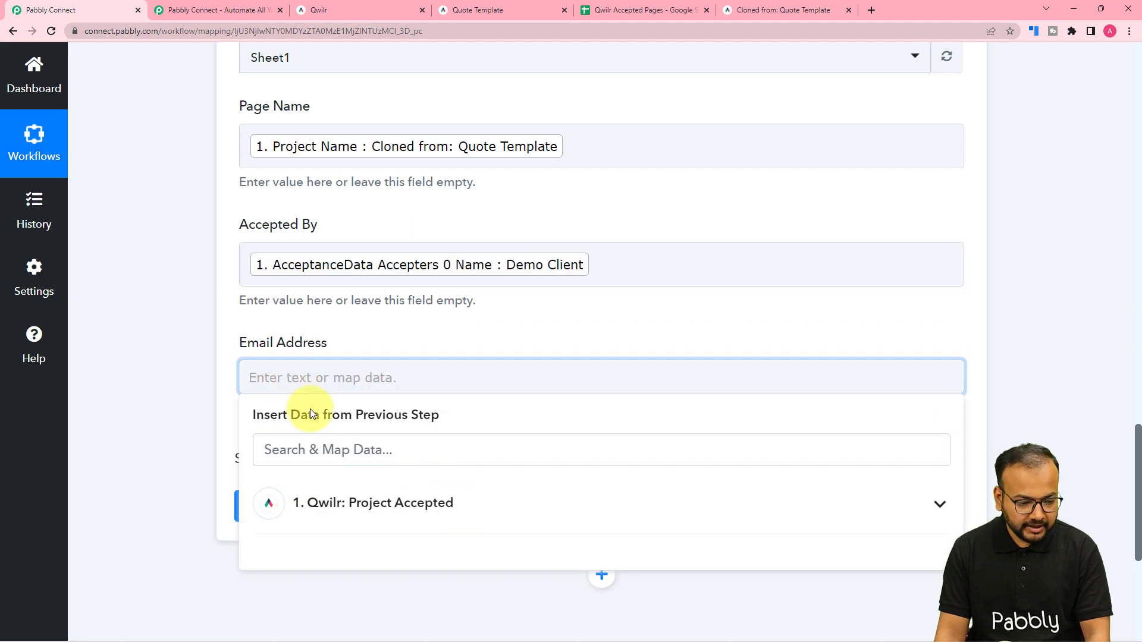
pyautogui.write('a')
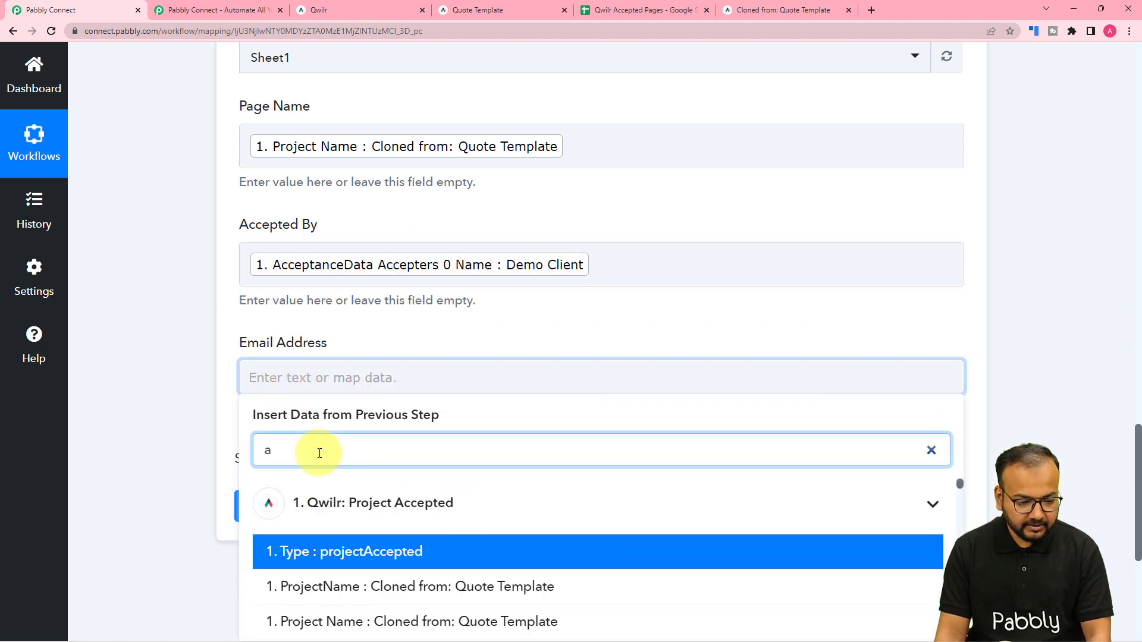
pyautogui.write('ccept')
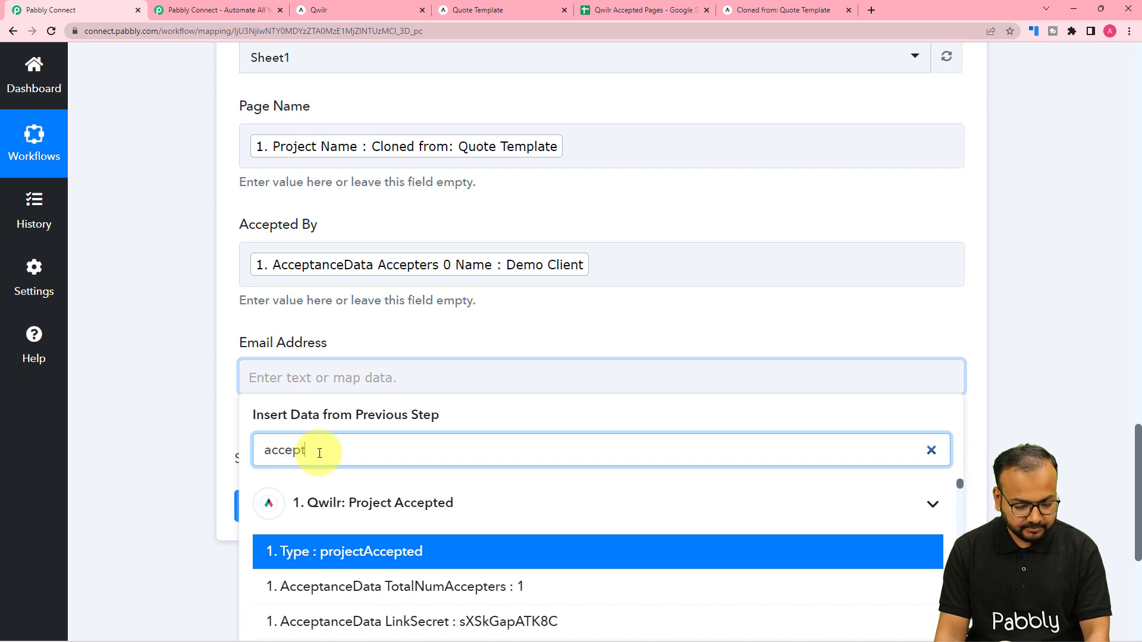
pyautogui.write('er')
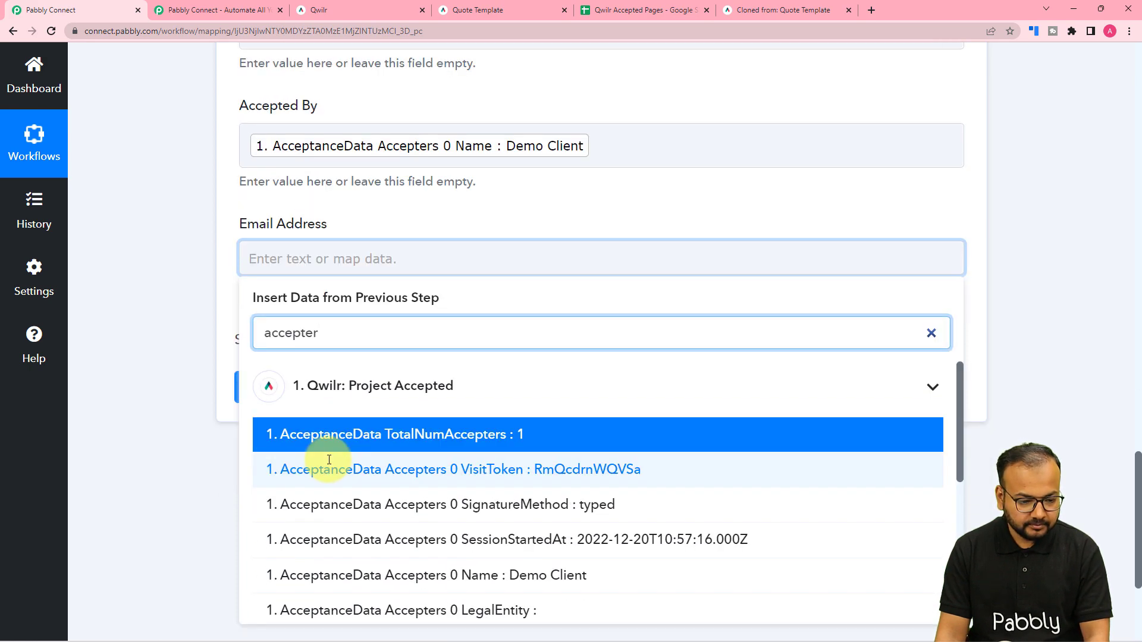
pyautogui.scroll(-5, 343, 477)
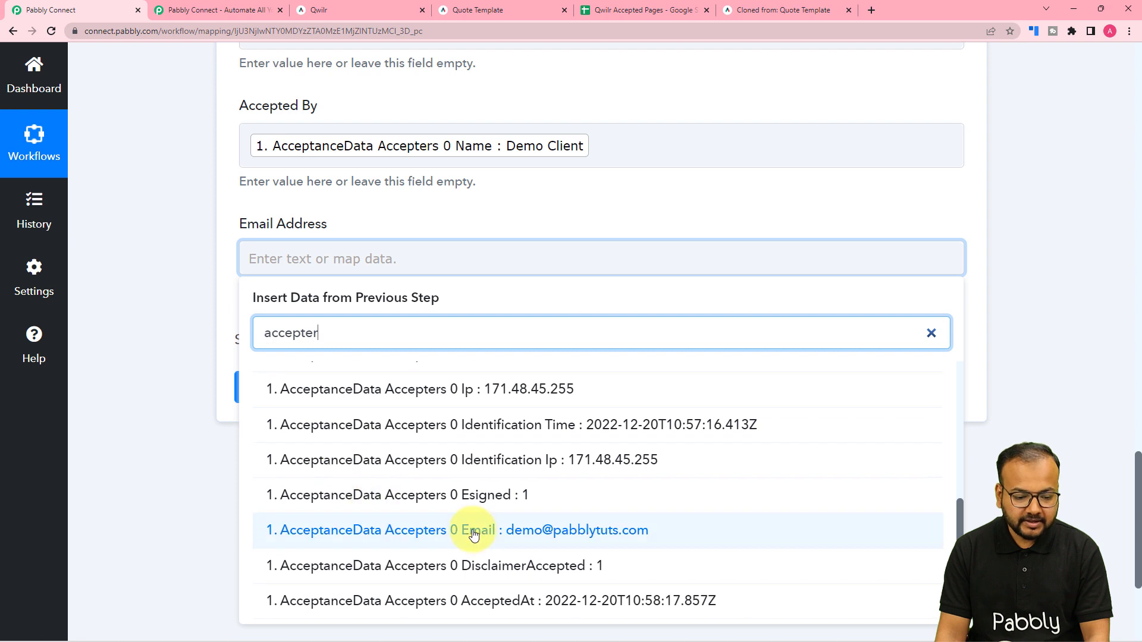
pyautogui.click(466, 536)
pyautogui.click(154, 321)
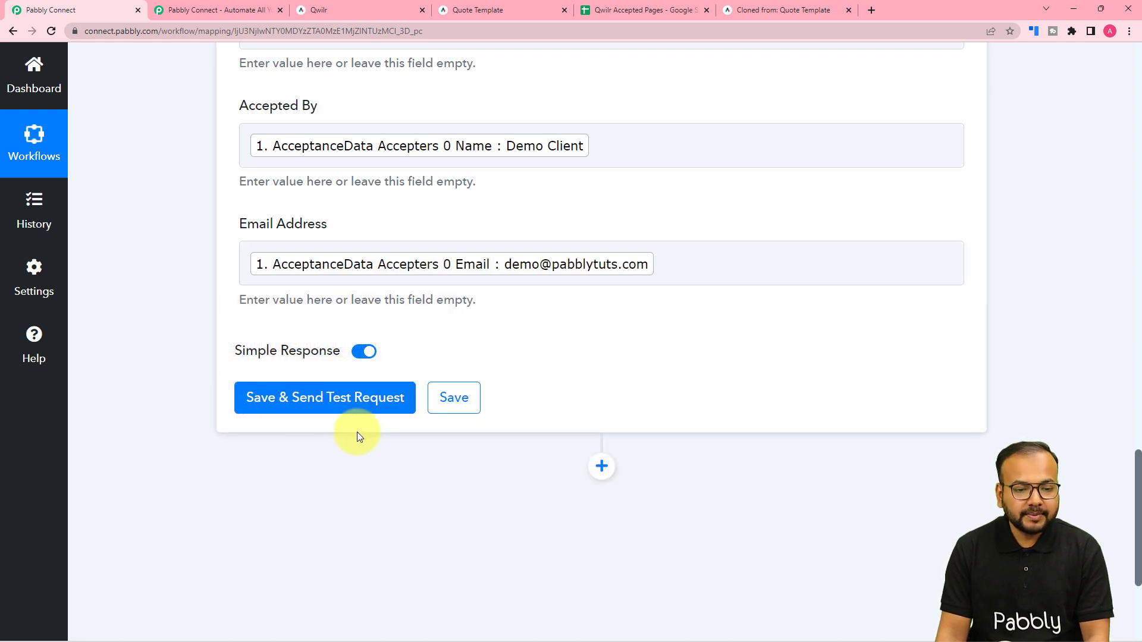
# Check the existing rows in the Qwilr Accepted Pages spreadsheet, return to Pabbly Connect, and save the action with a test request.
pyautogui.click(624, 11)
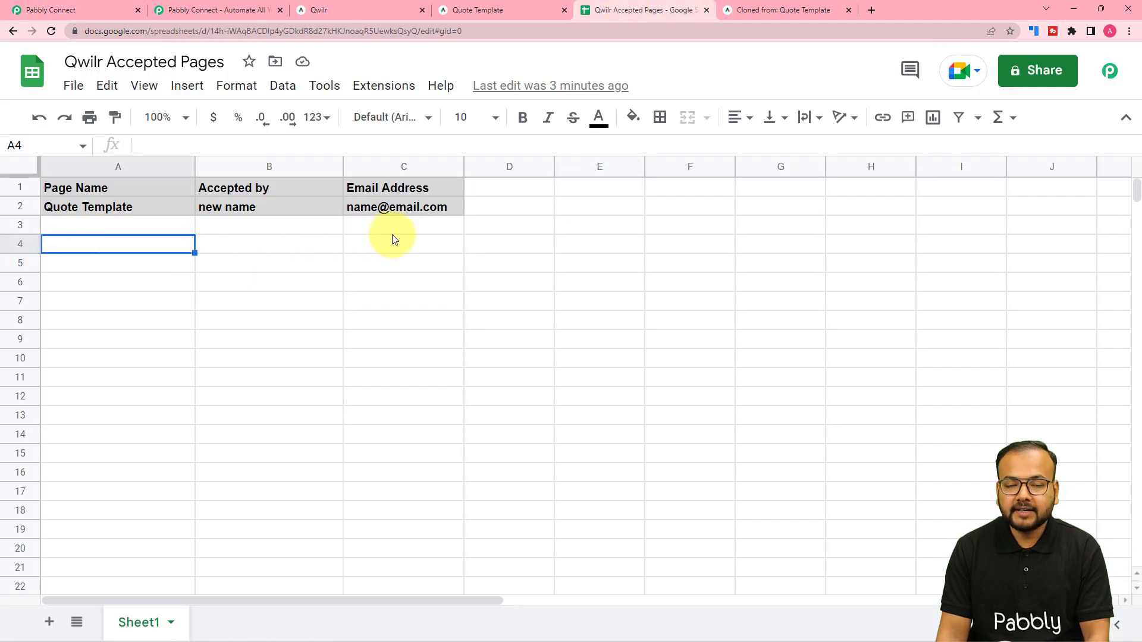
pyautogui.click(72, 5)
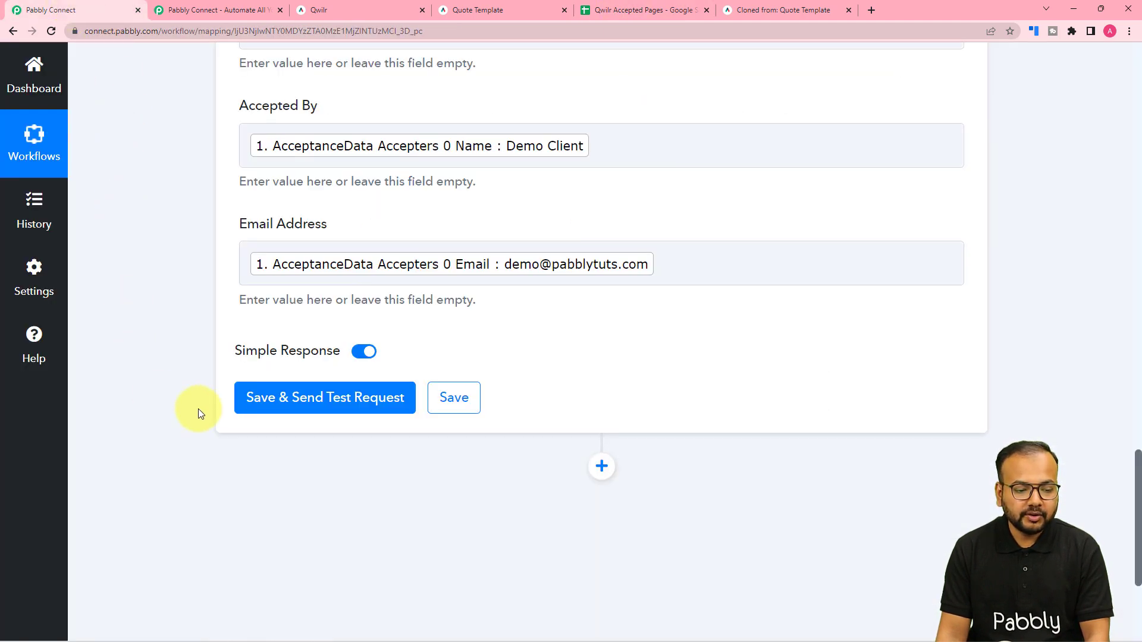
pyautogui.click(236, 387)
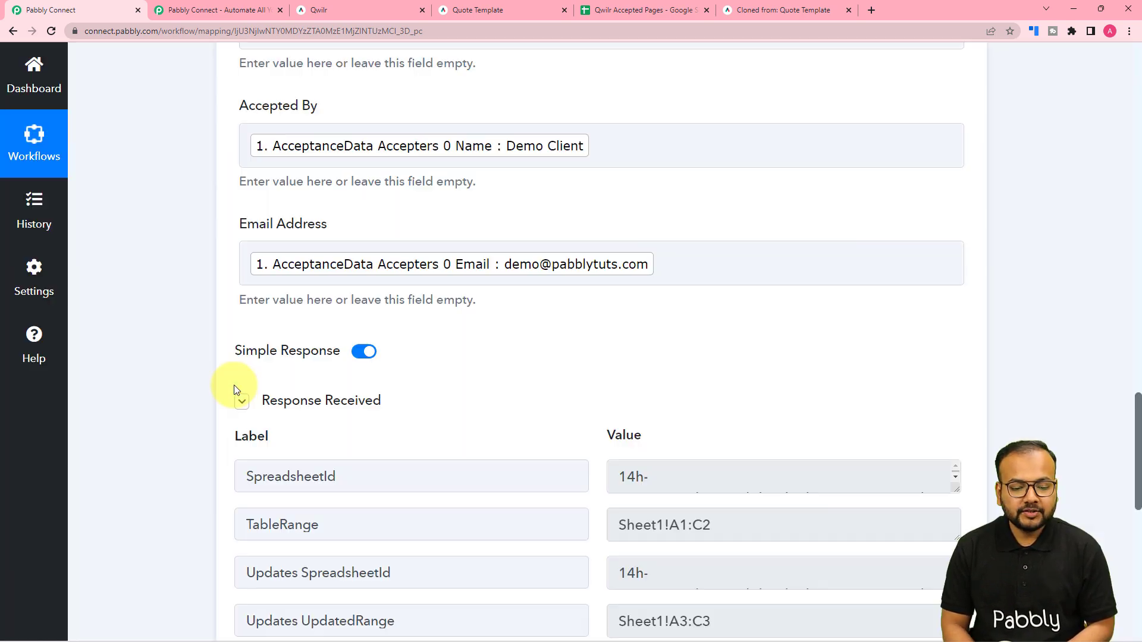
# Examine the test response and compare the action's mapped fields in Pabbly Connect with the rows in the Google Sheets spreadsheet.
pyautogui.scroll(-6, 234, 384)
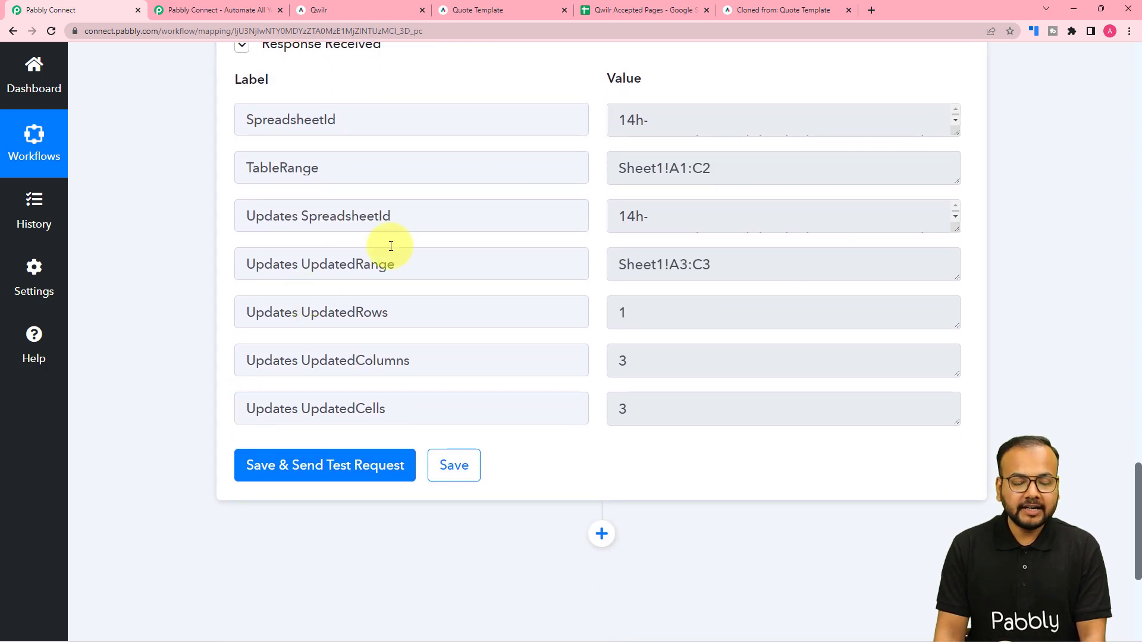
pyautogui.click(596, 8)
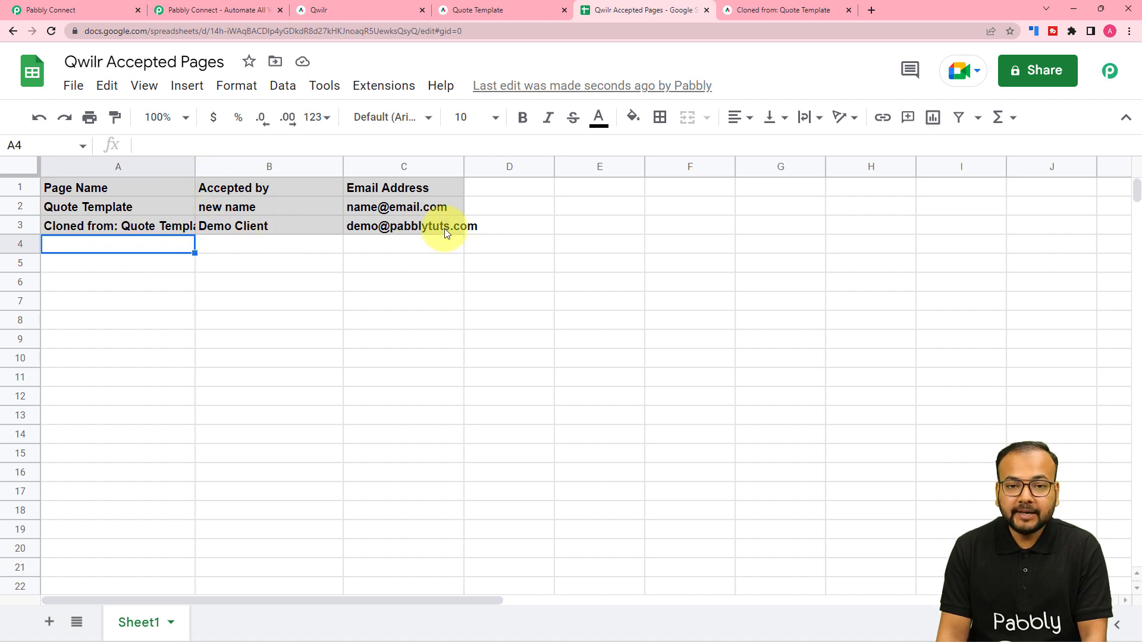
pyautogui.click(95, 8)
pyautogui.scroll(10, 256, 250)
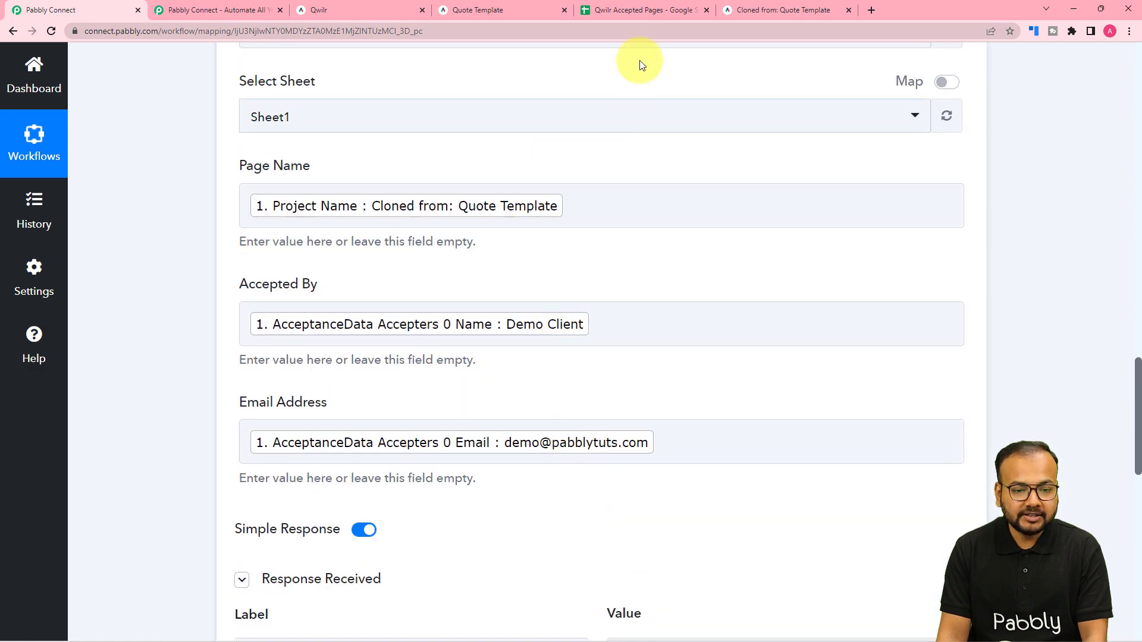
pyautogui.click(635, 10)
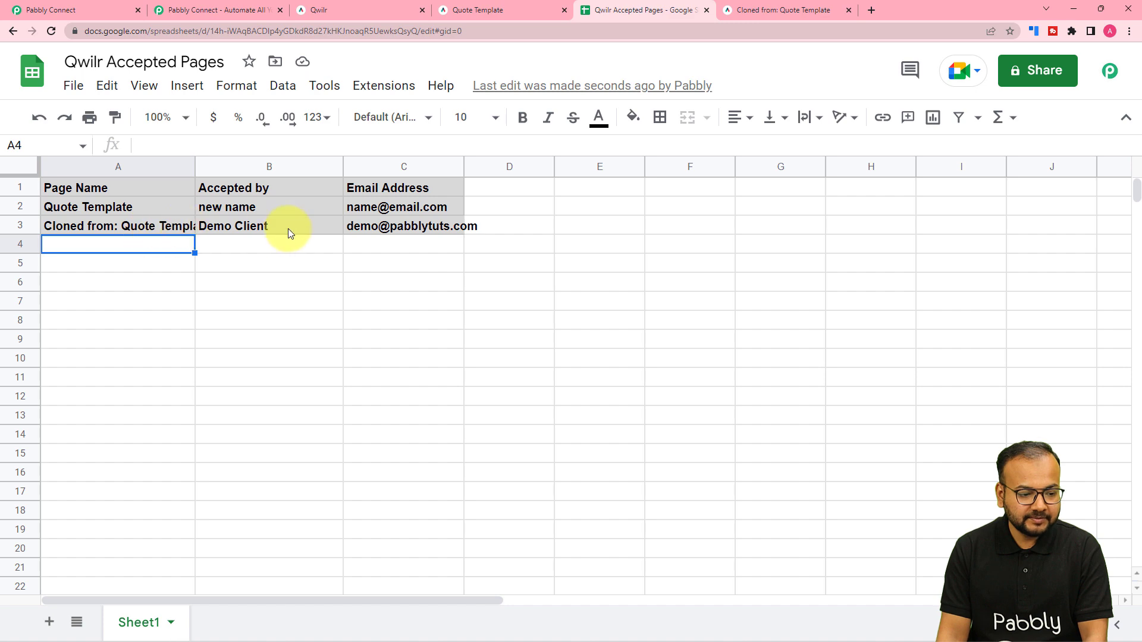
pyautogui.click(96, 9)
pyautogui.scroll(1, 180, 177)
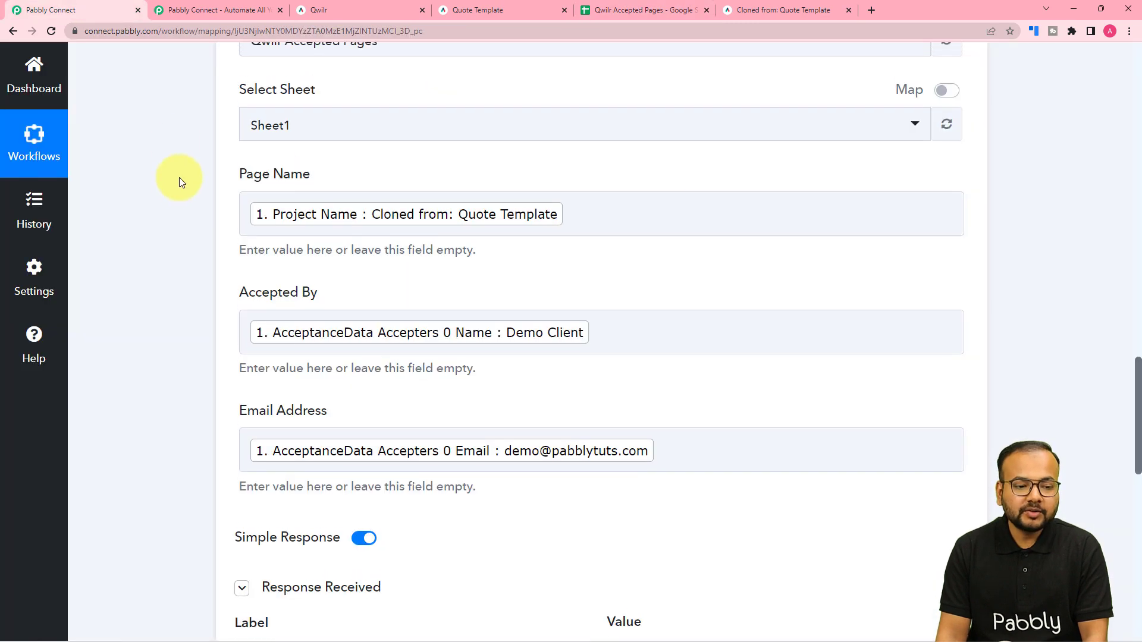
# Collapse the Google Sheets action and Qwilr trigger steps, recheck the spreadsheet's rows in Google Sheets, and return to the Pabbly Connect workflow.
pyautogui.scroll(12, 180, 178)
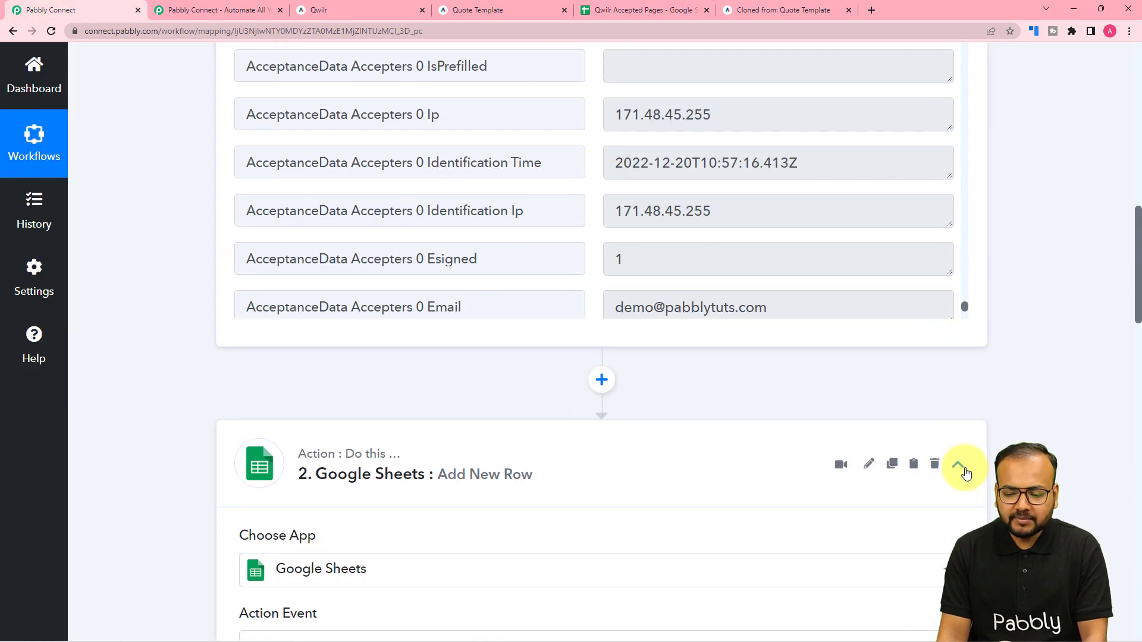
pyautogui.scroll(13, 964, 467)
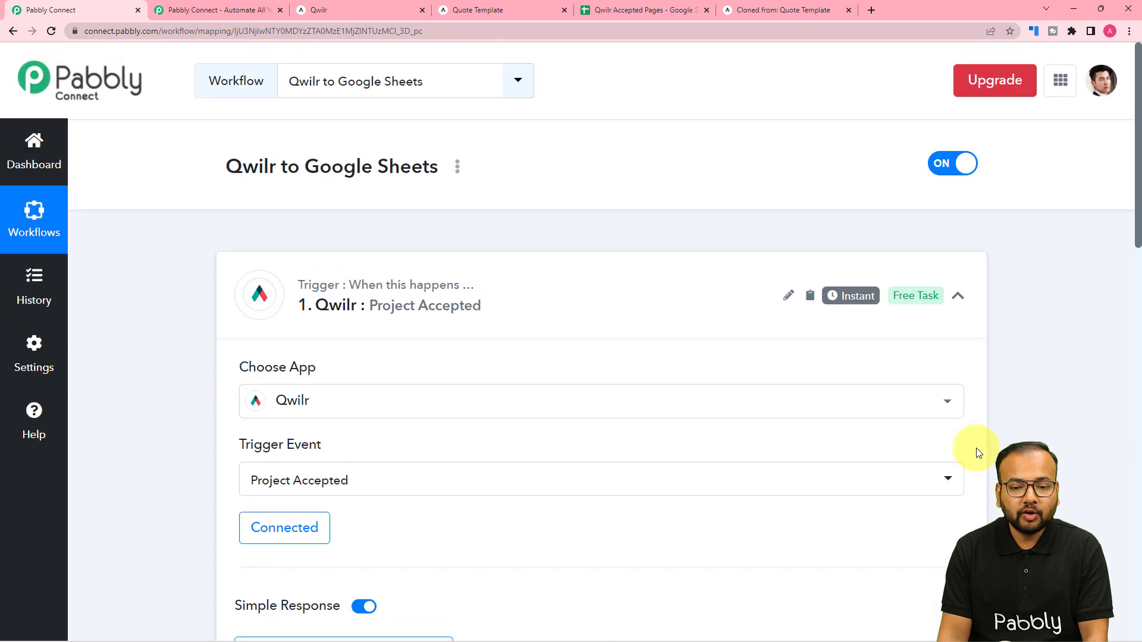
pyautogui.click(958, 297)
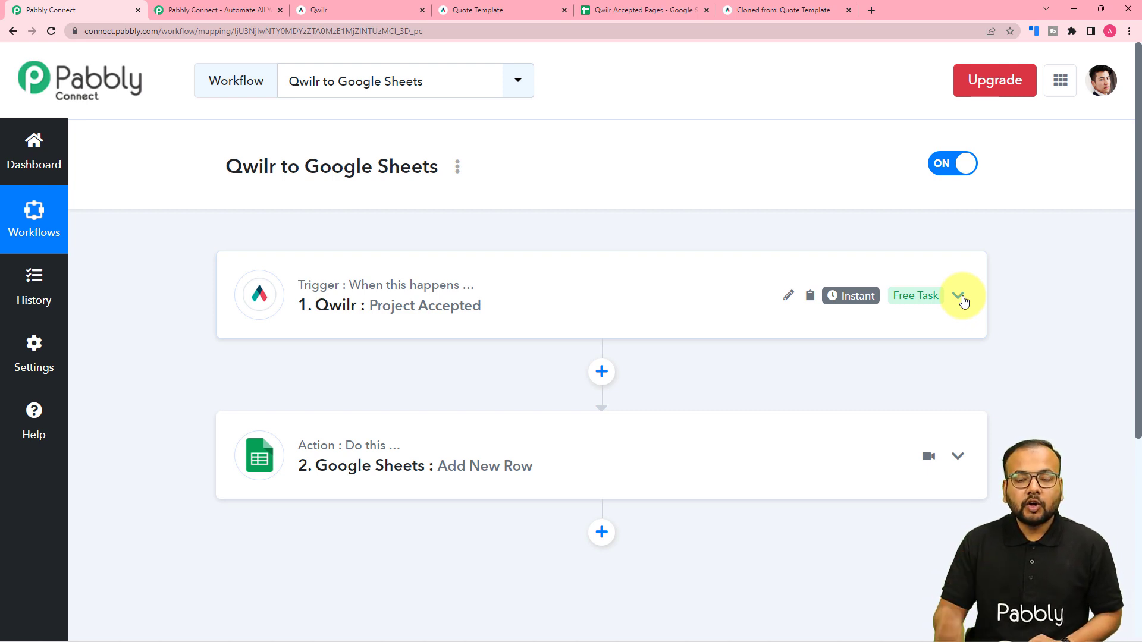
pyautogui.click(670, 12)
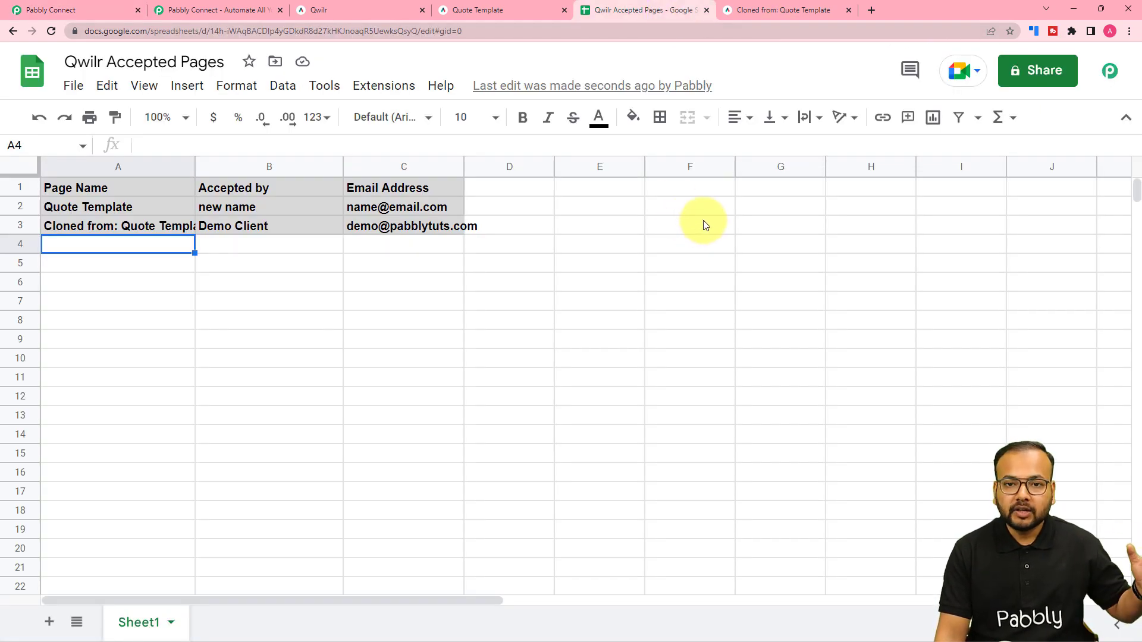
pyautogui.click(47, 10)
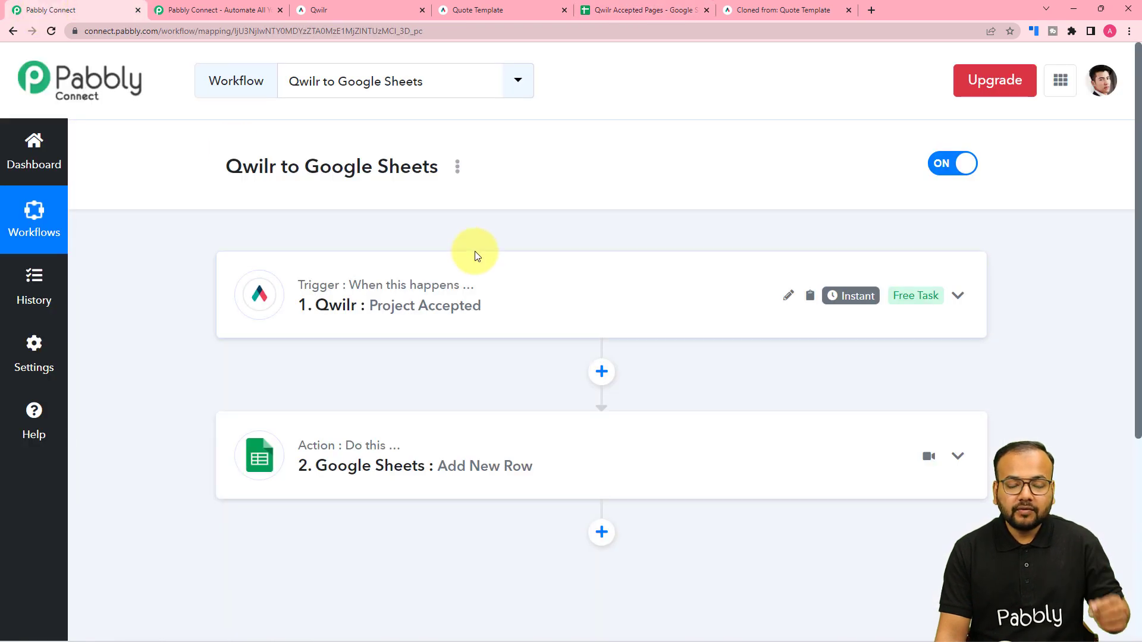